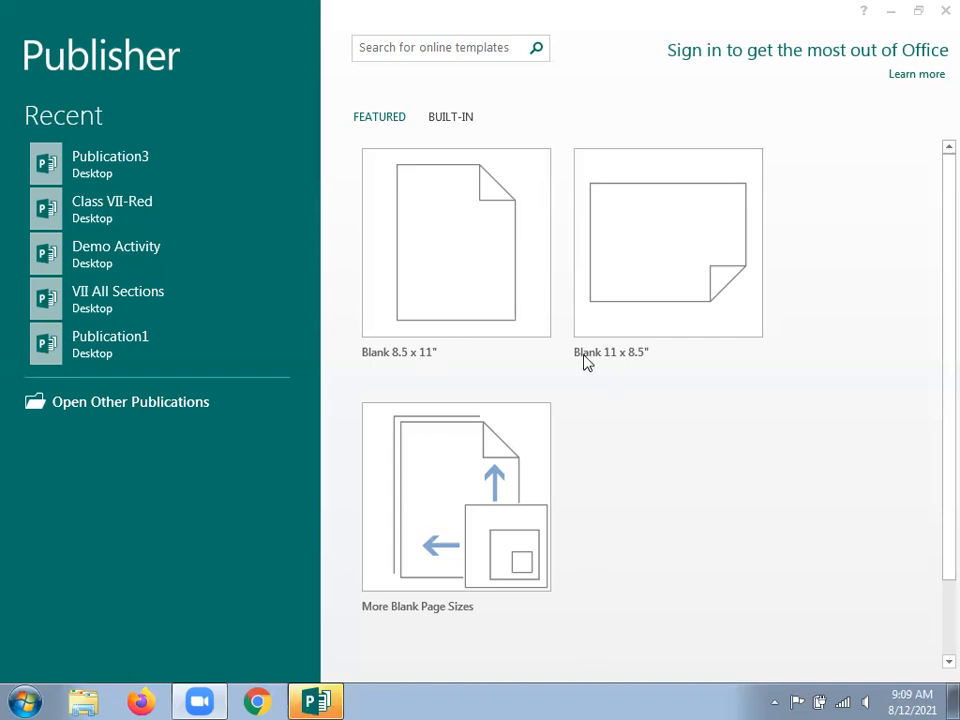
# Search for the Magnifier program and start it
pyautogui.click(24, 701)
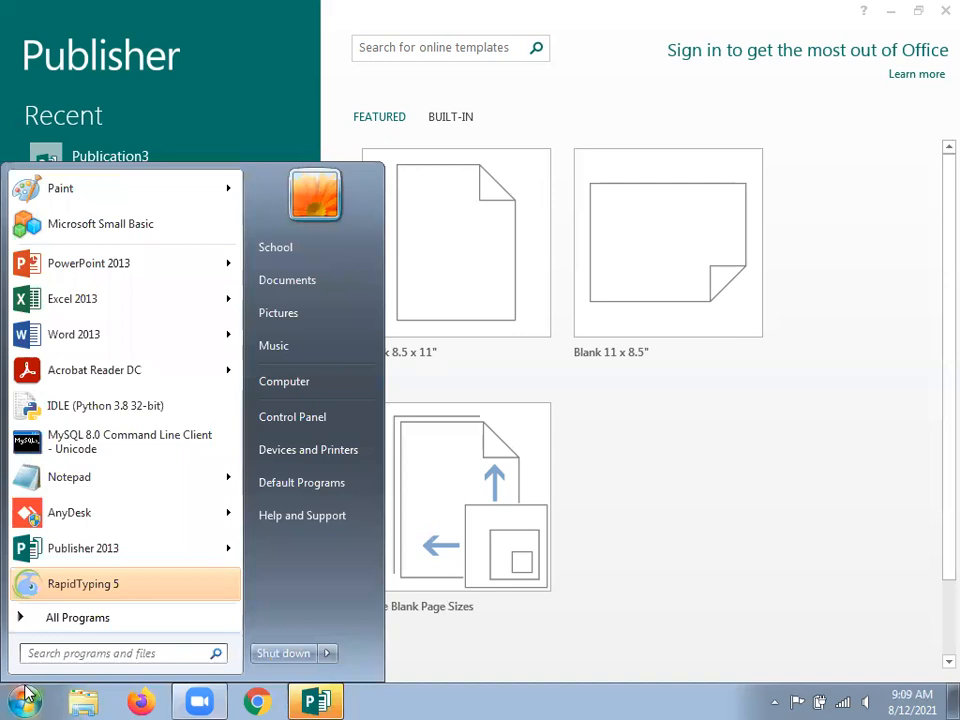
pyautogui.write('magni')
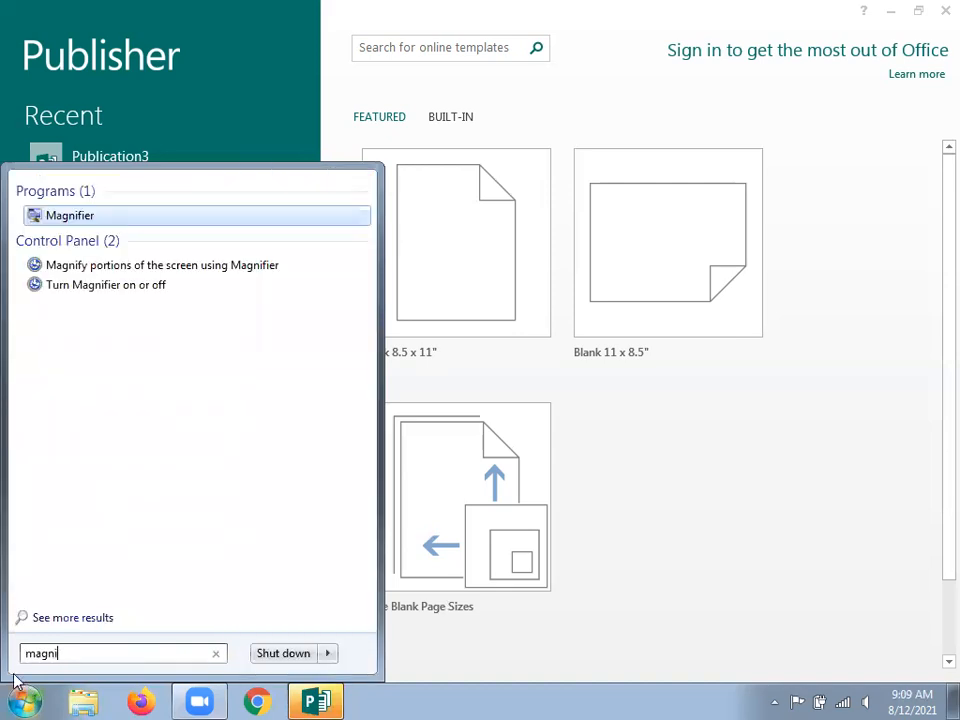
pyautogui.click(90, 220)
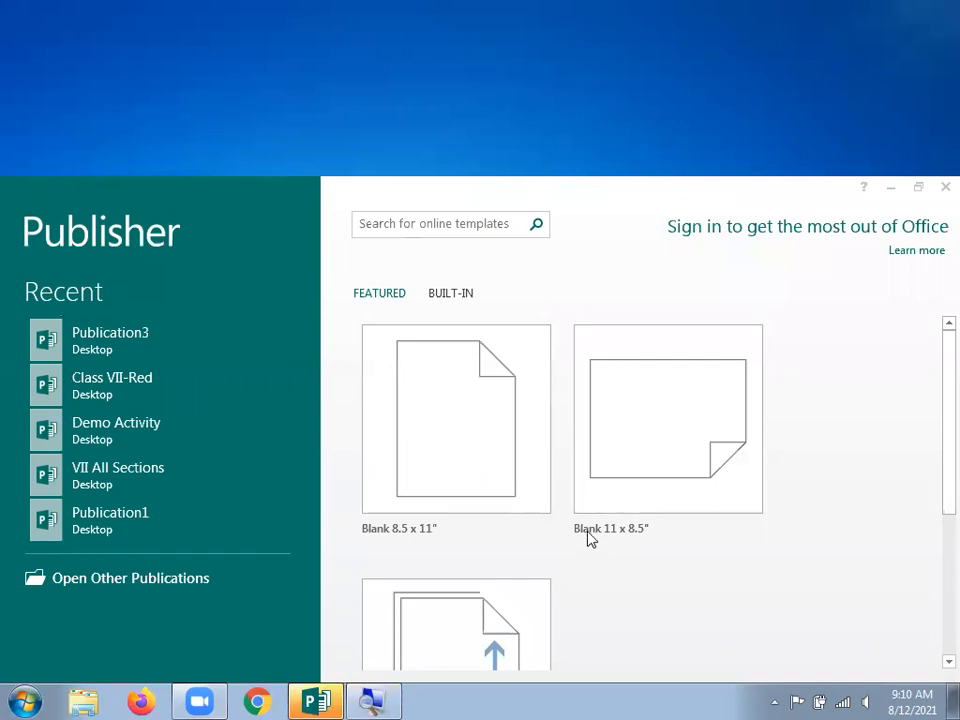
# Create a new publication from the Blank 11 x 8.5" template
pyautogui.click(628, 410)
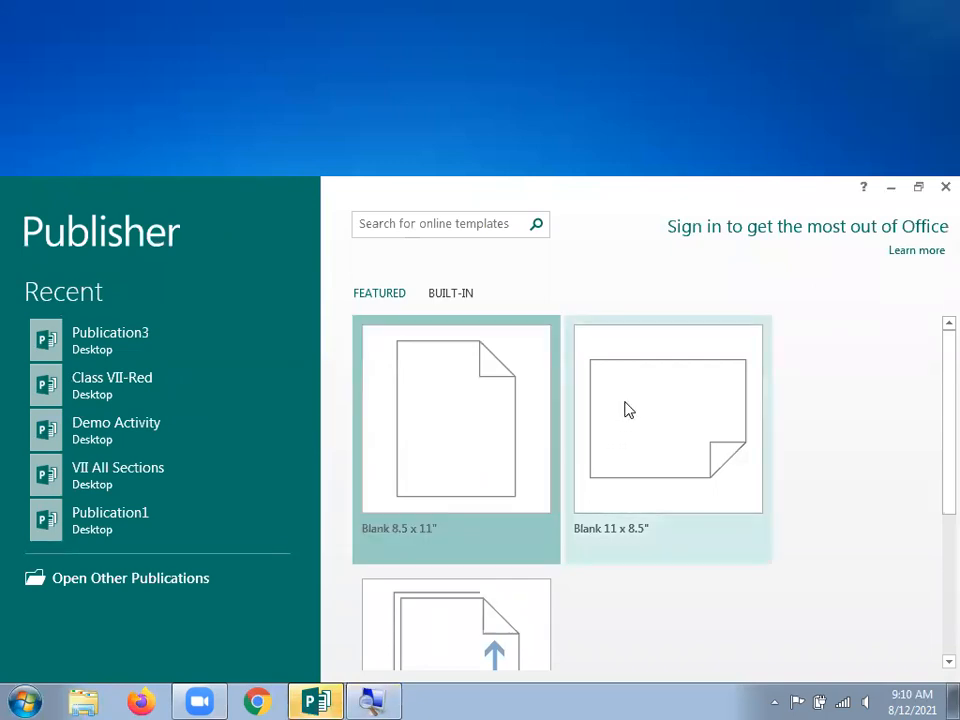
pyautogui.click(628, 410)
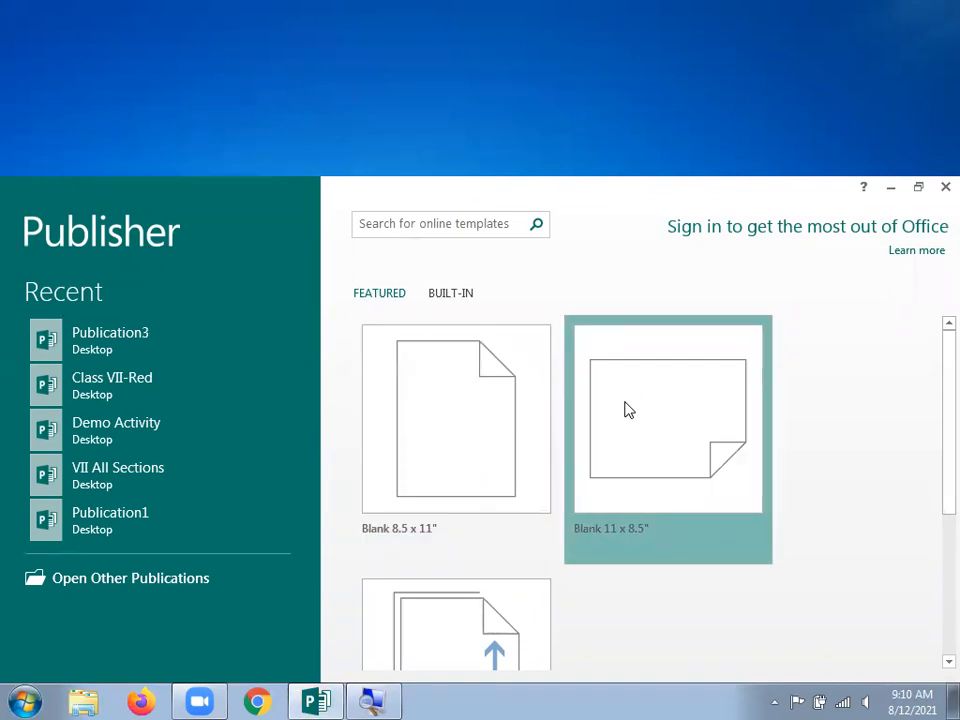
pyautogui.doubleClick(628, 410)
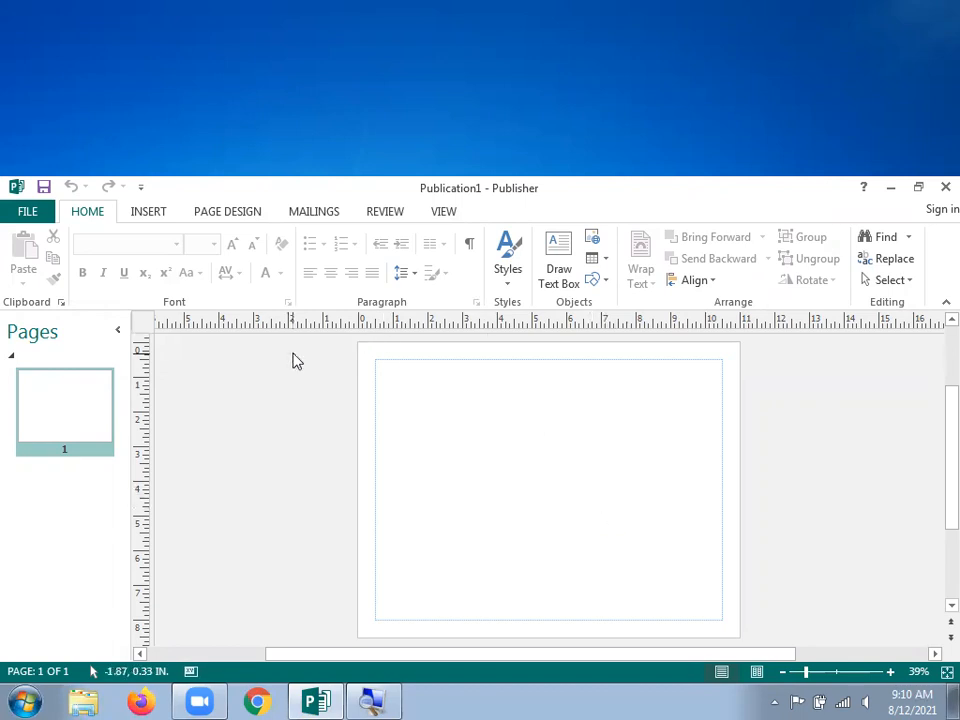
# Insert the picture "download (1)" from the VI folder on the Desktop
pyautogui.click(148, 214)
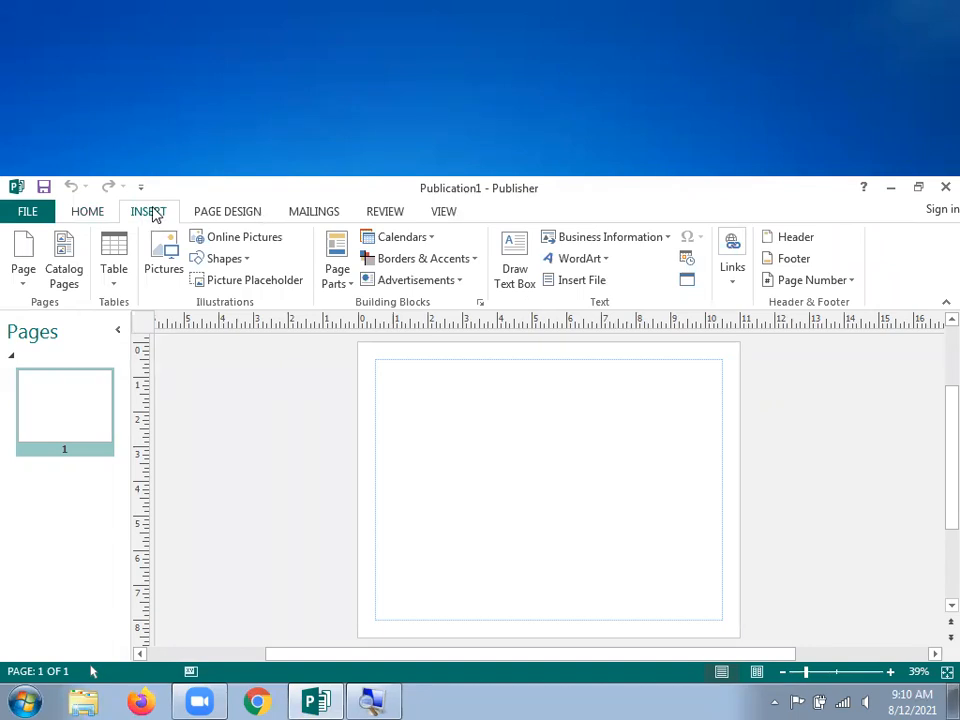
pyautogui.click(164, 268)
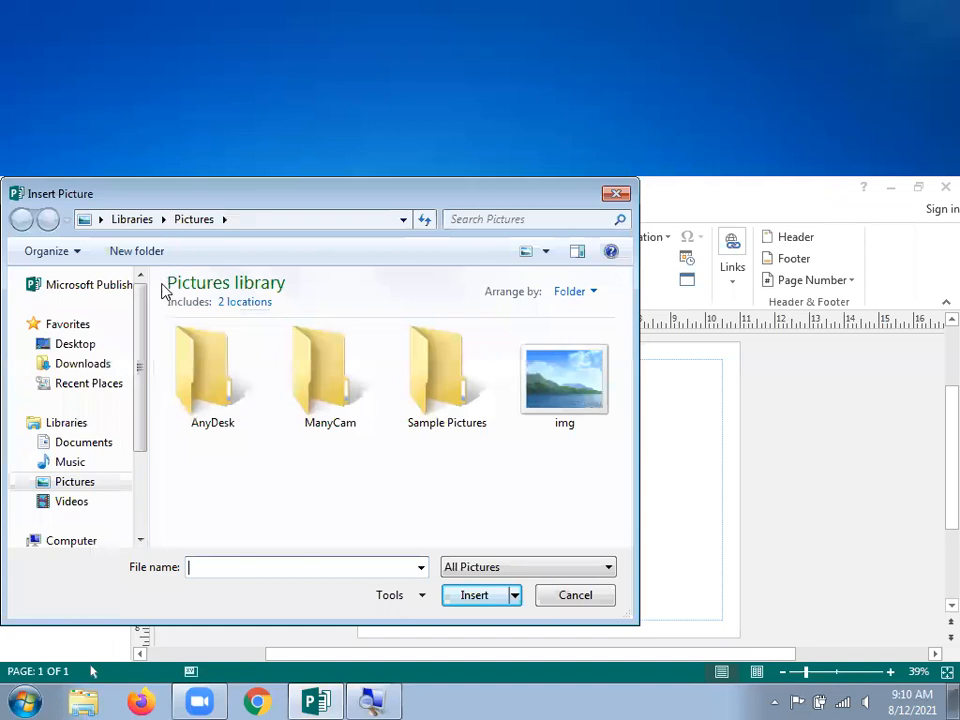
pyautogui.click(98, 347)
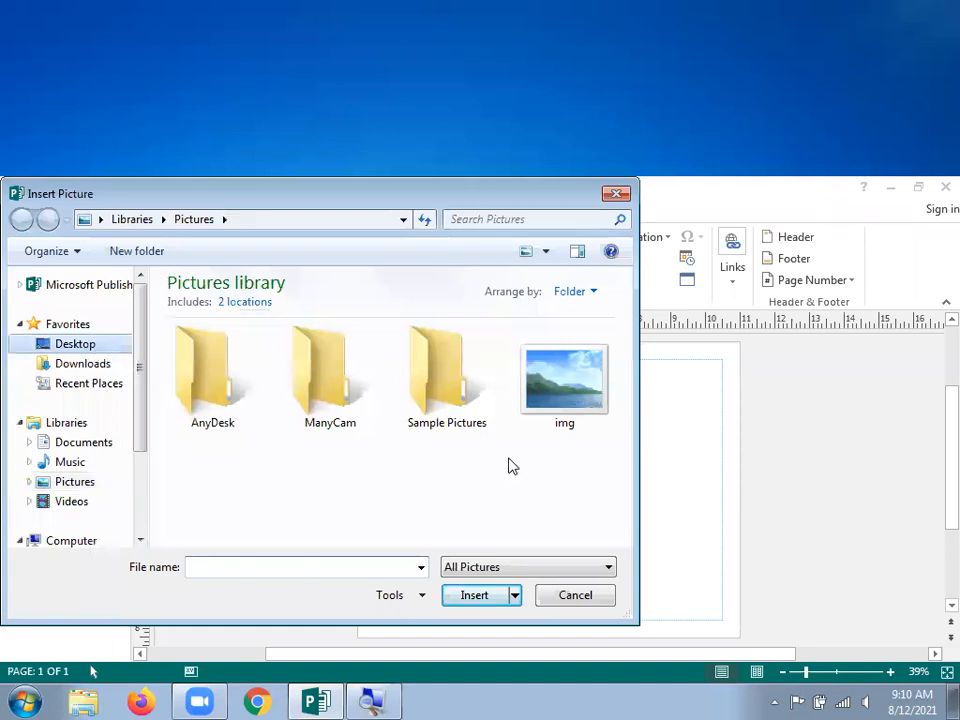
pyautogui.scroll(-2, 628, 383)
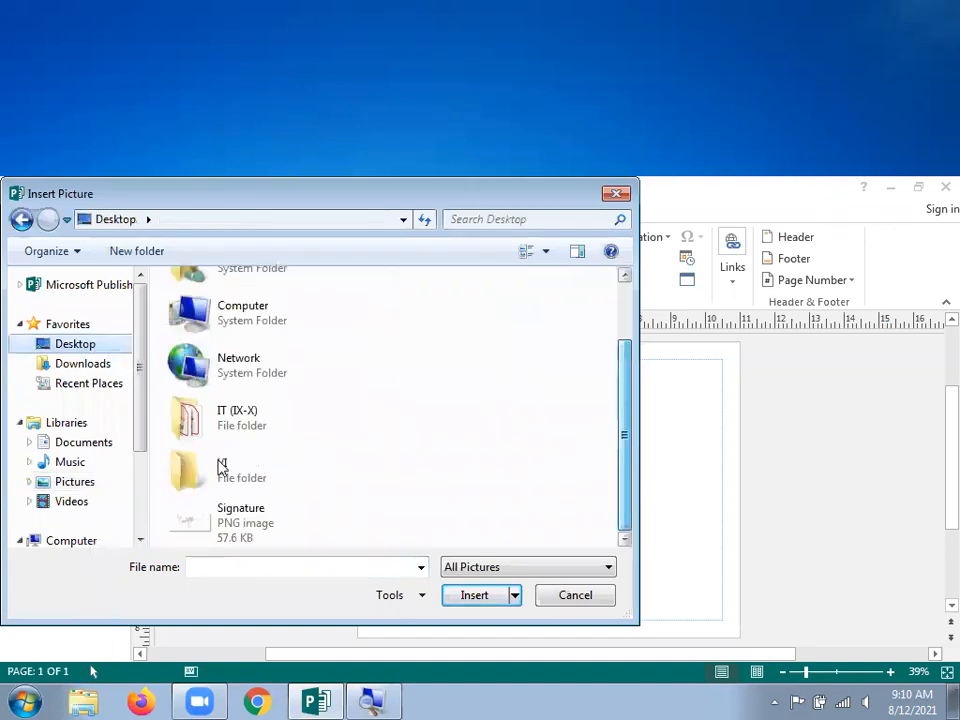
pyautogui.click(222, 466)
pyautogui.doubleClick(222, 466)
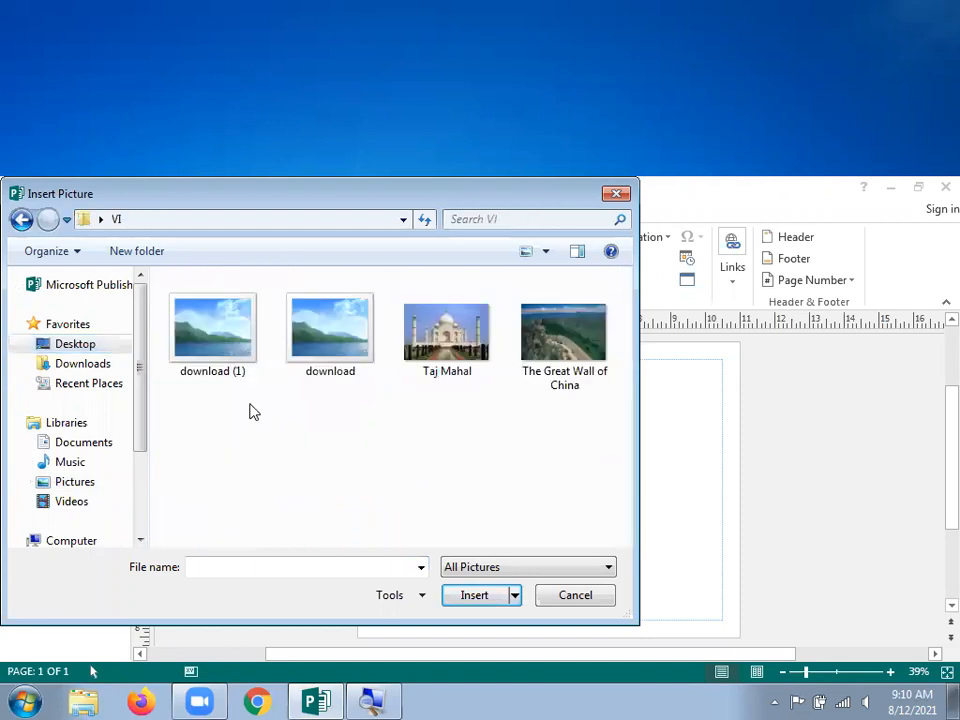
pyautogui.click(240, 346)
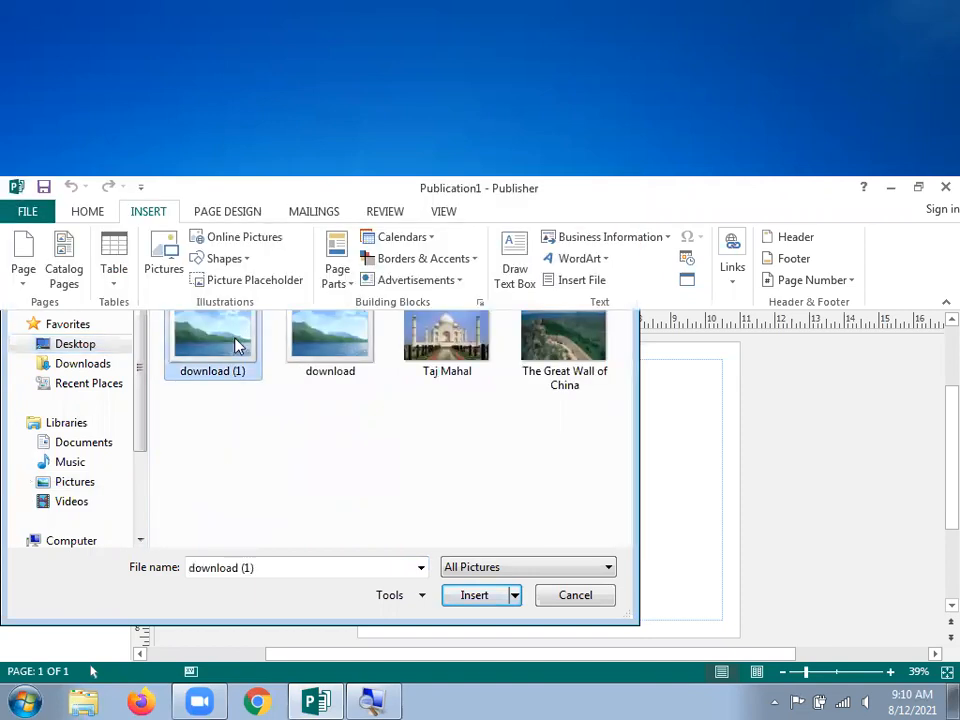
pyautogui.doubleClick(238, 348)
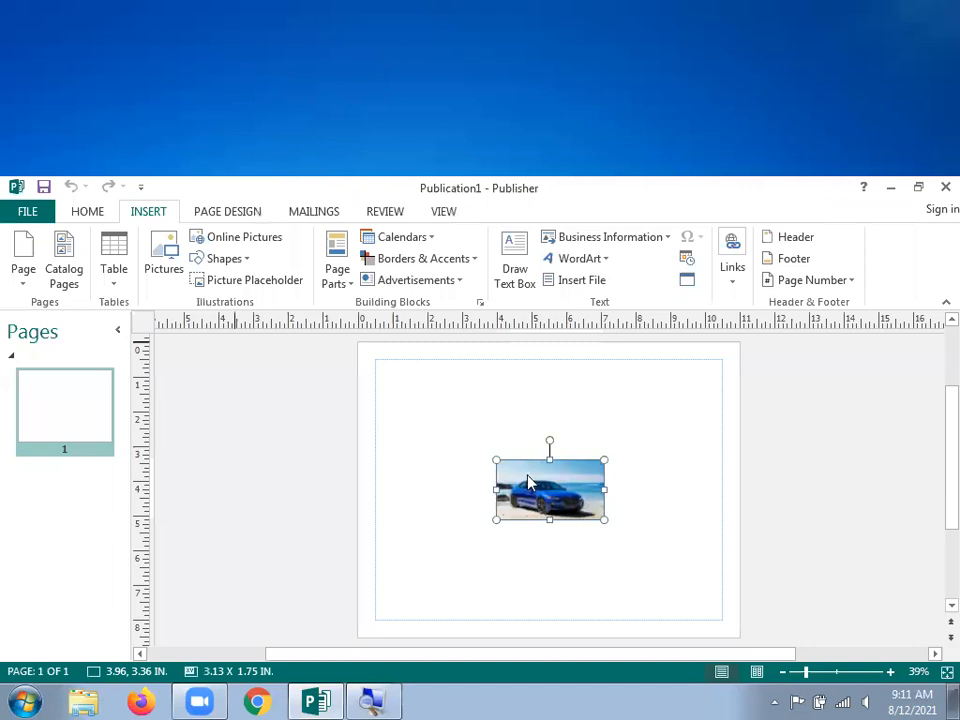
# Move the car picture up to the page's top margin and enlarge it to about 5.73 x 3.21 in
pyautogui.moveTo(536, 487); pyautogui.dragTo(550, 415)
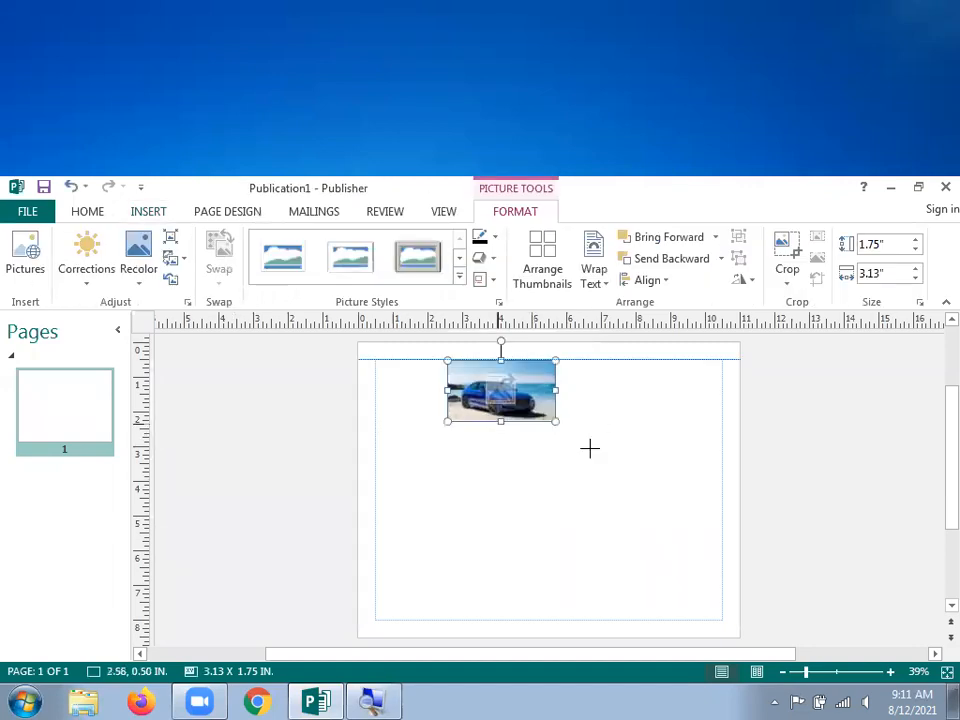
pyautogui.moveTo(620, 472); pyautogui.dragTo(645, 472)
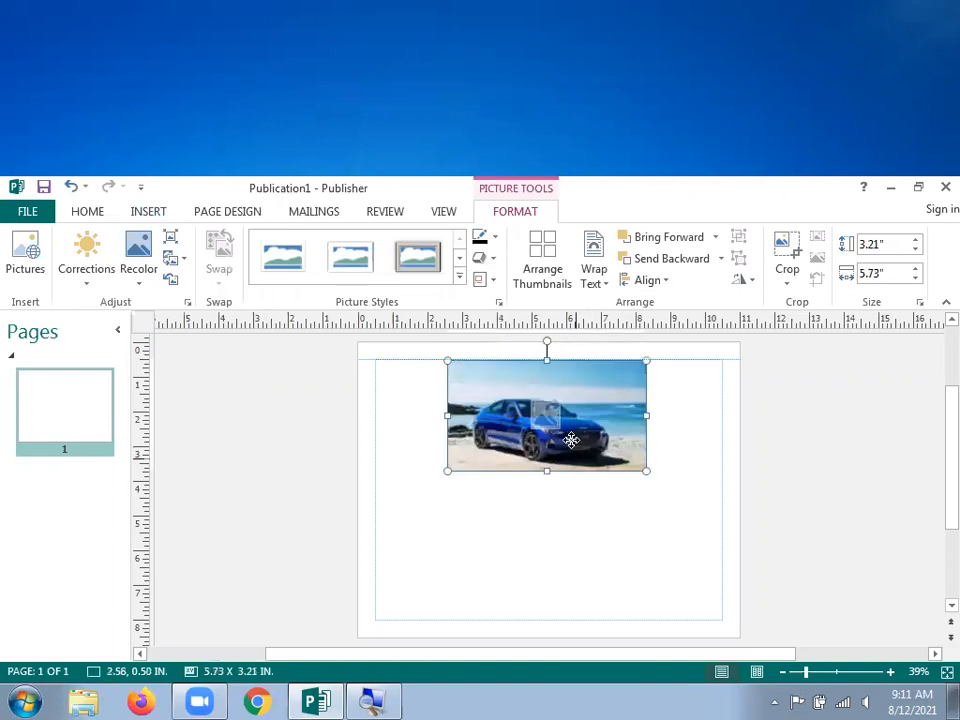
pyautogui.click(632, 511)
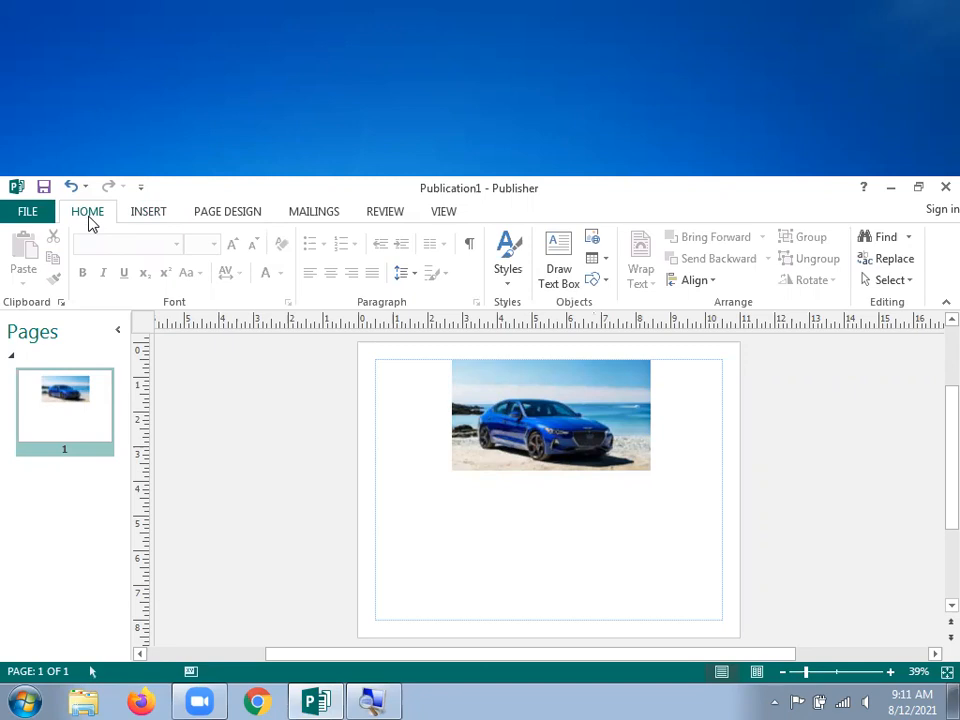
# Draw a text box about 4.59 x 4.56 in in the page's lower left area and enter "Hello my dear students"
pyautogui.click(549, 295)
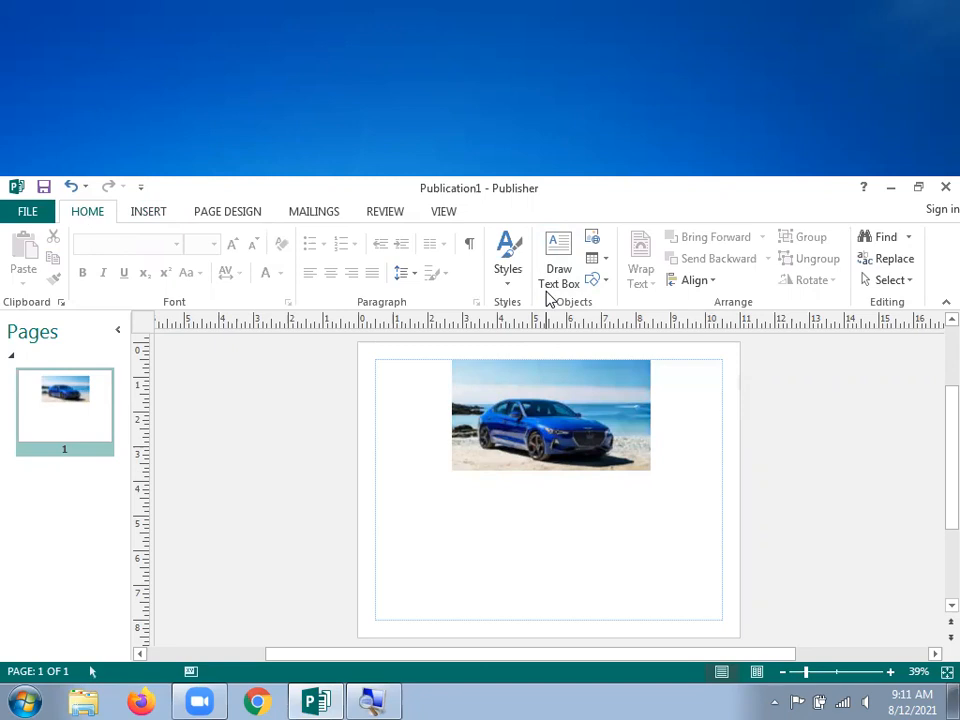
pyautogui.click(152, 213)
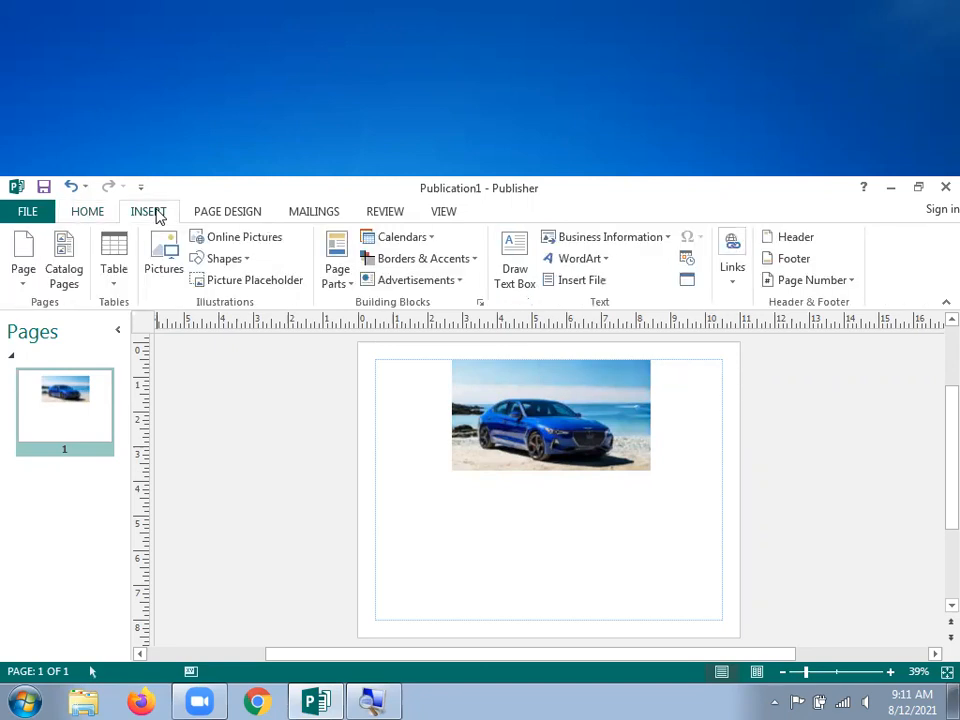
pyautogui.click(511, 280)
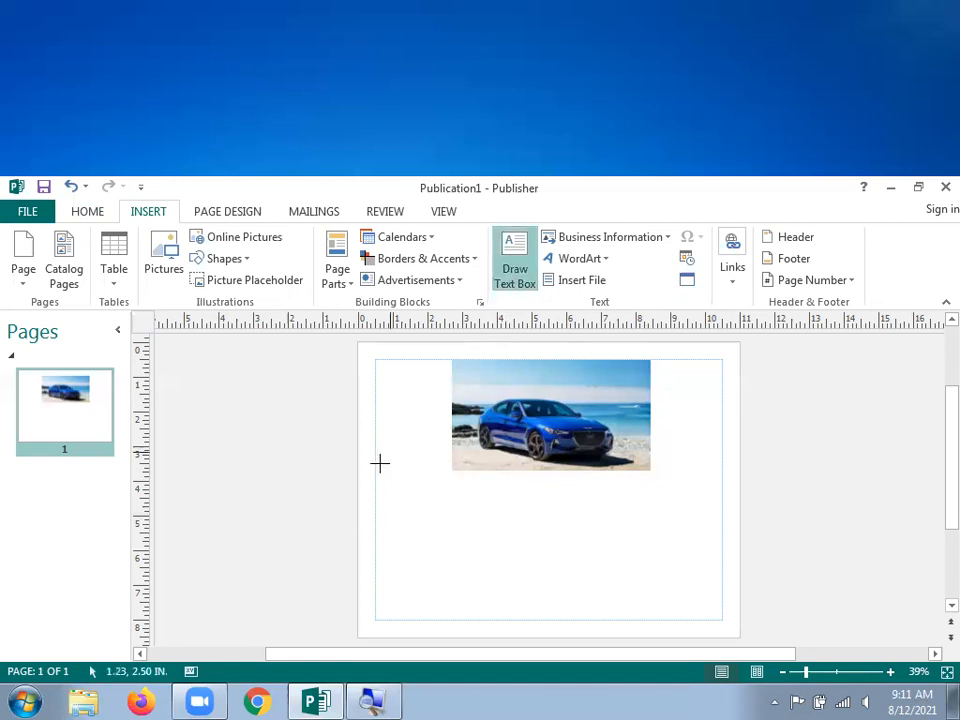
pyautogui.moveTo(396, 487)
pyautogui.mouseDown()
pyautogui.moveTo(514, 611)
pyautogui.moveTo(540, 618)
pyautogui.mouseUp()
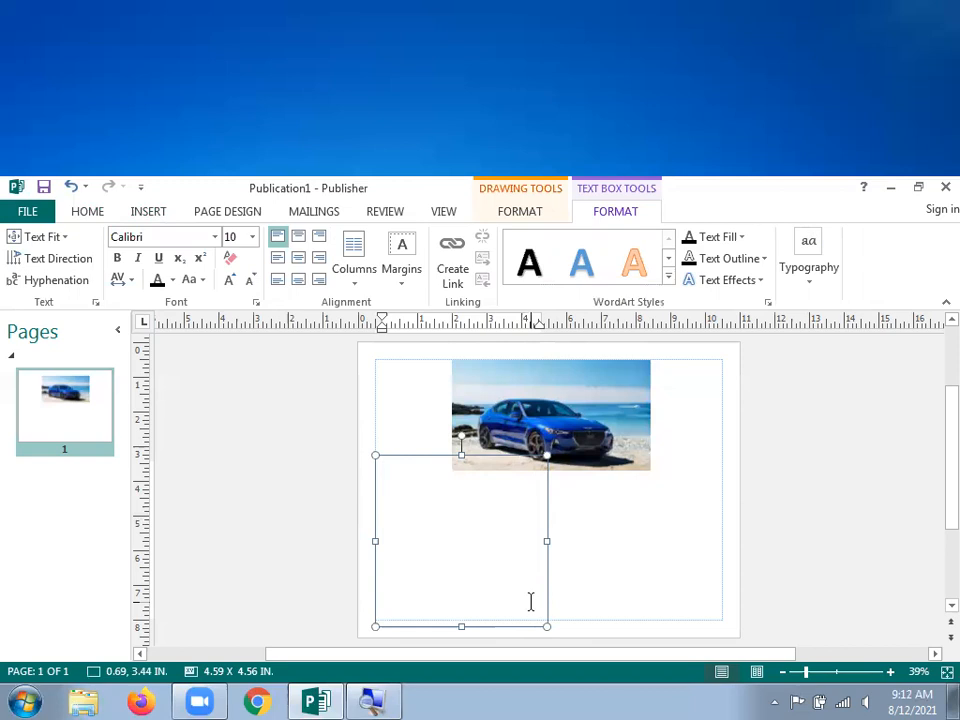
pyautogui.write('car for dear students')
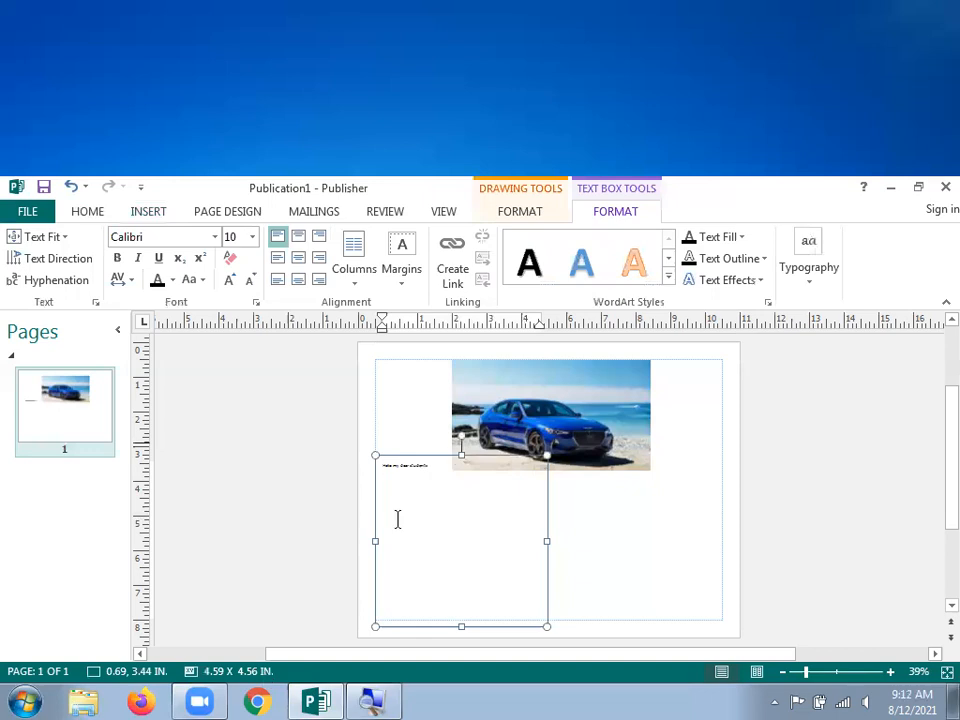
# Enlarge the "Hello my dear students" text to font size 48
pyautogui.moveTo(430, 470); pyautogui.dragTo(385, 471)
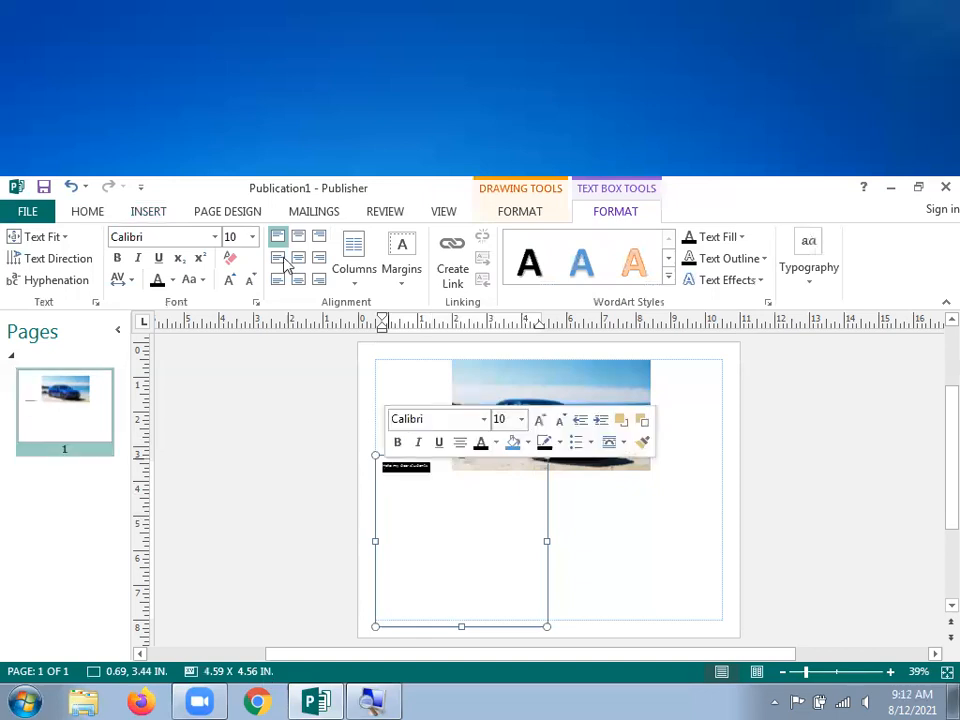
pyautogui.click(232, 282)
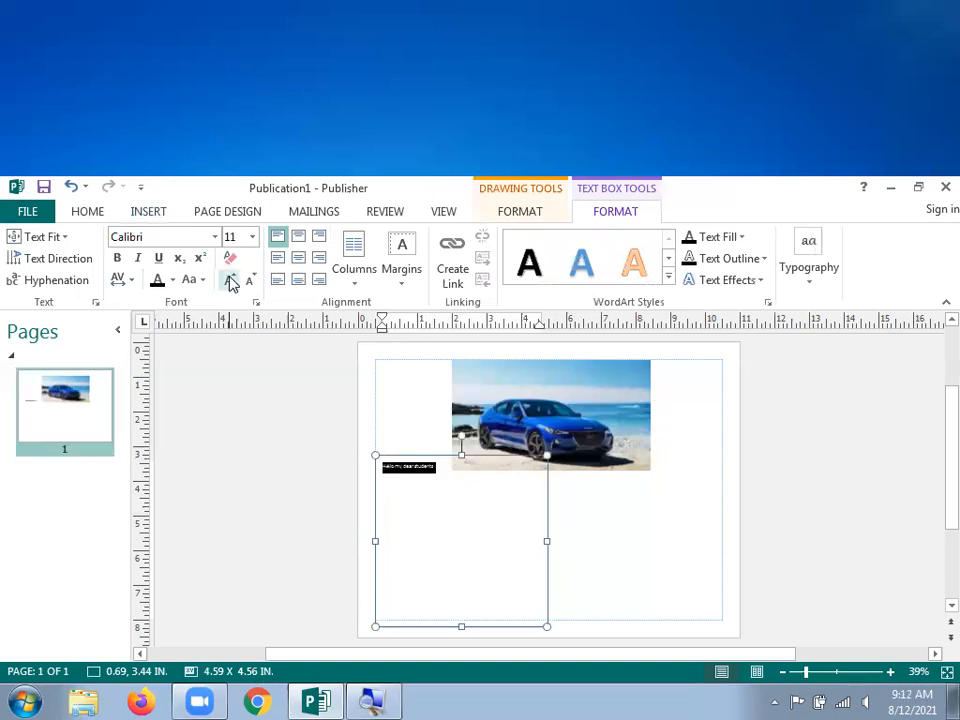
pyautogui.click(232, 282)
pyautogui.click(232, 282)
pyautogui.click(232, 282)
pyautogui.click(232, 282)
pyautogui.click(232, 282)
pyautogui.click(232, 282)
pyautogui.click(232, 282)
pyautogui.click(232, 282)
pyautogui.click(232, 282)
pyautogui.click(232, 282)
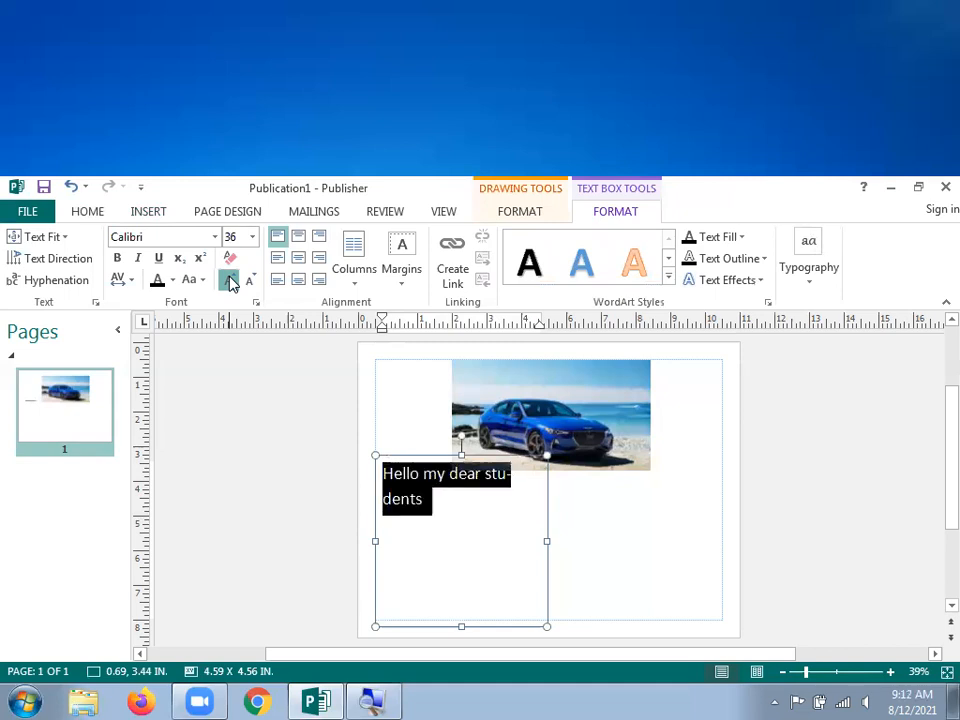
pyautogui.click(232, 282)
pyautogui.click(232, 282)
pyautogui.click(232, 282)
pyautogui.click(232, 282)
pyautogui.click(232, 282)
pyautogui.click(232, 282)
pyautogui.click(232, 282)
pyautogui.click(251, 281)
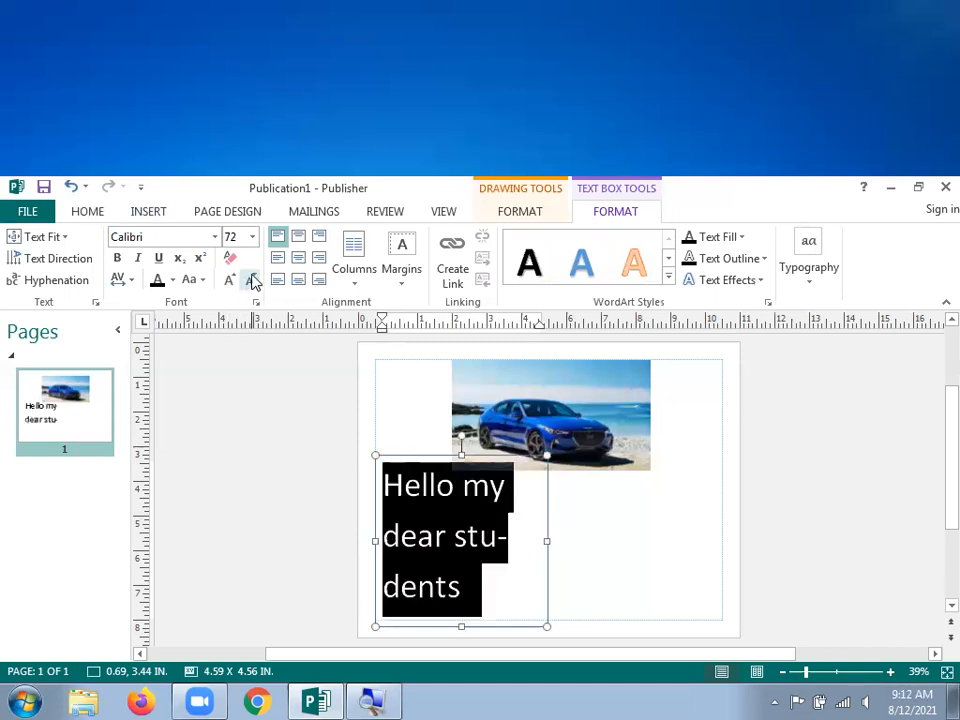
pyautogui.click(251, 281)
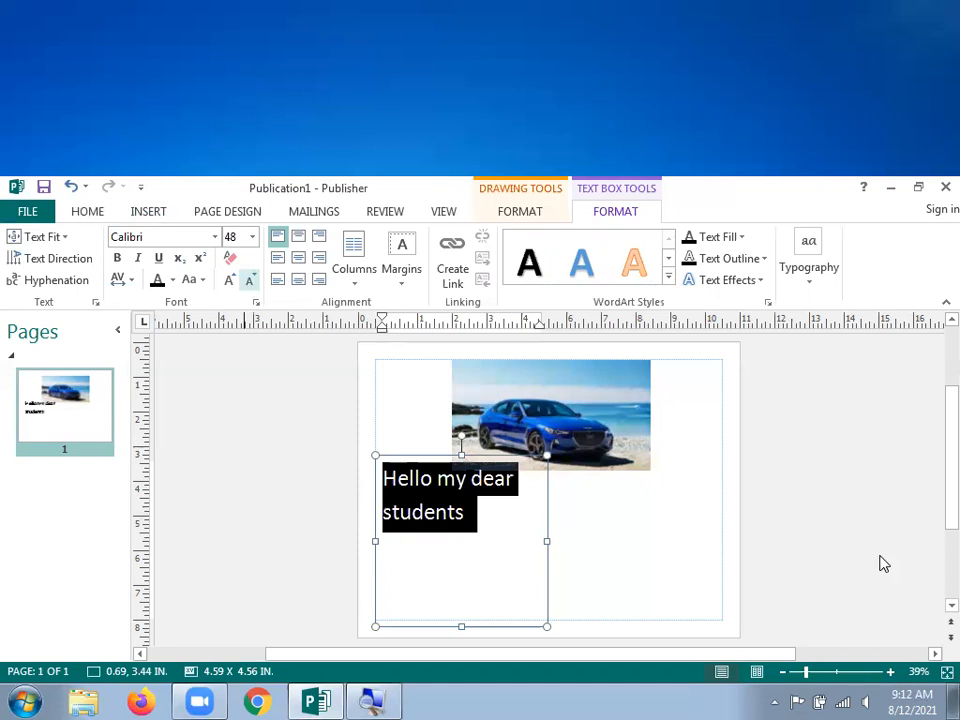
# Draw a second text box about 3.15 x 2.57 in below the car picture, beside the greeting, and enter "Car on Sale"
pyautogui.click(890, 672)
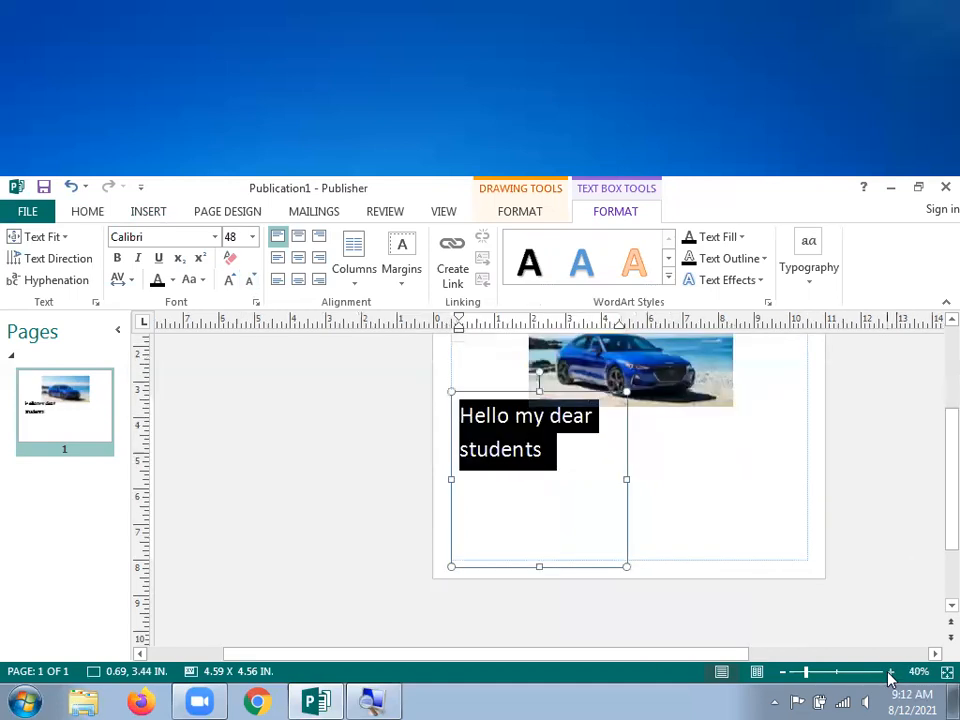
pyautogui.click(890, 672)
pyautogui.click(890, 672)
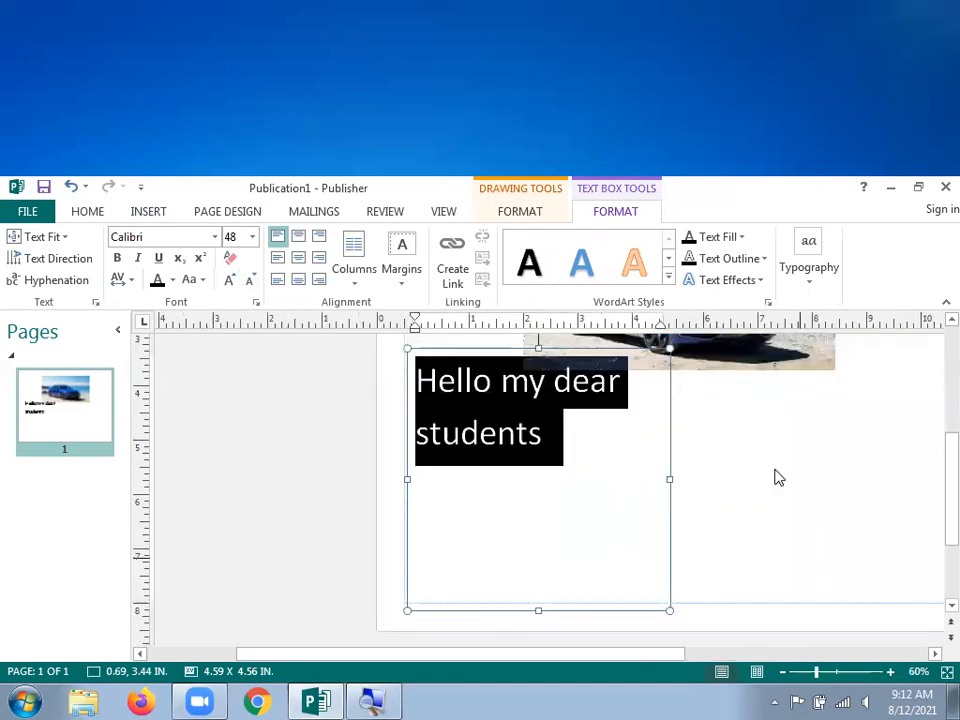
pyautogui.click(754, 522)
pyautogui.scroll(3, 754, 522)
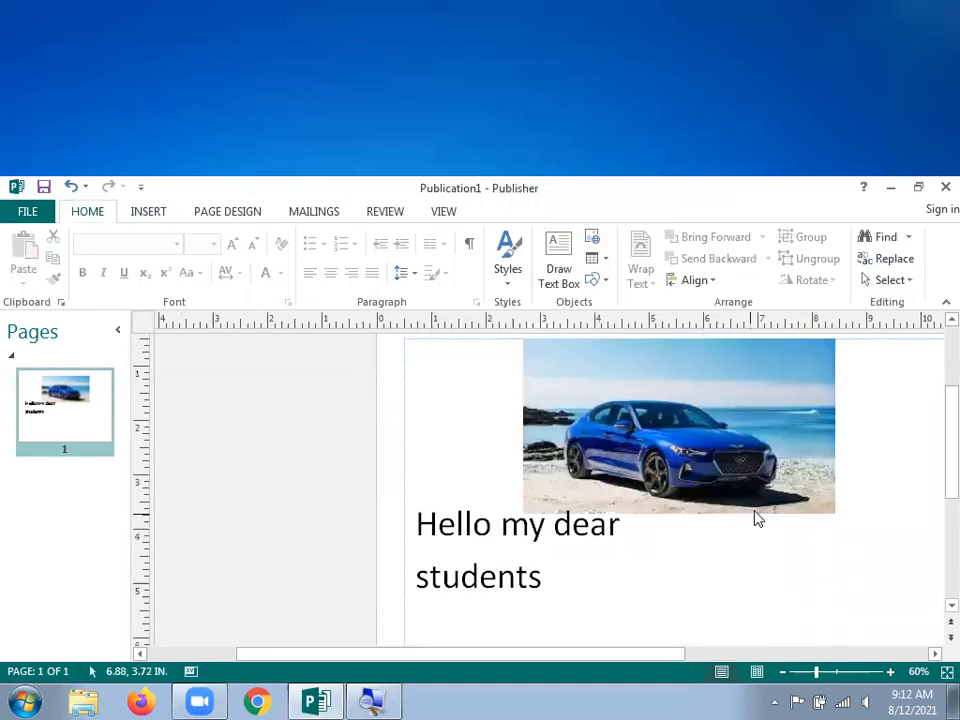
pyautogui.scroll(-1, 755, 517)
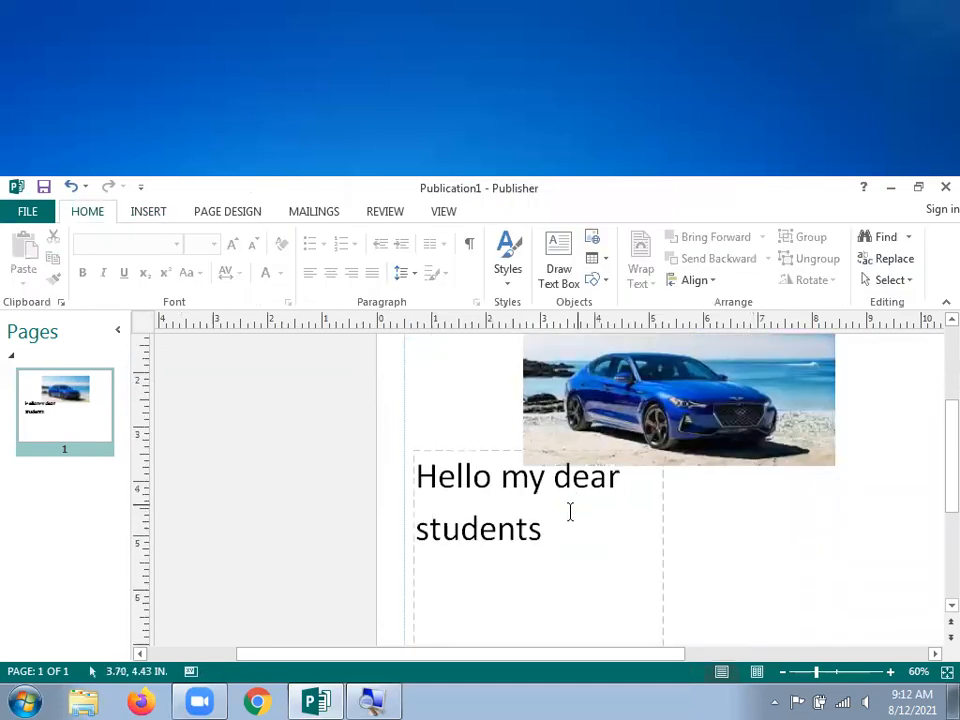
pyautogui.click(150, 213)
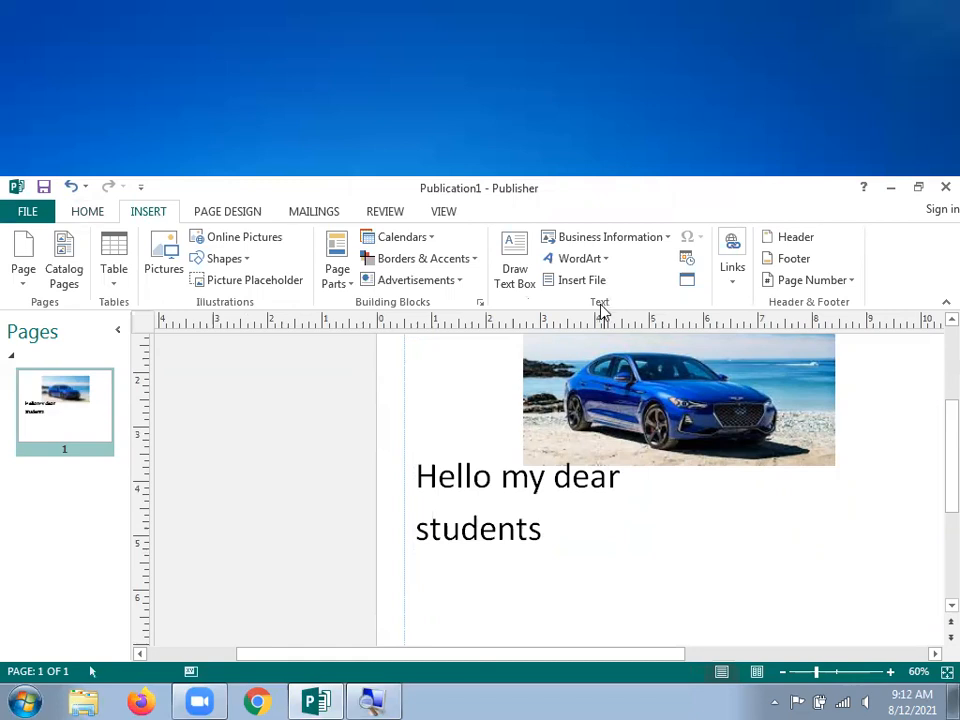
pyautogui.click(520, 274)
pyautogui.moveTo(664, 476); pyautogui.dragTo(834, 617)
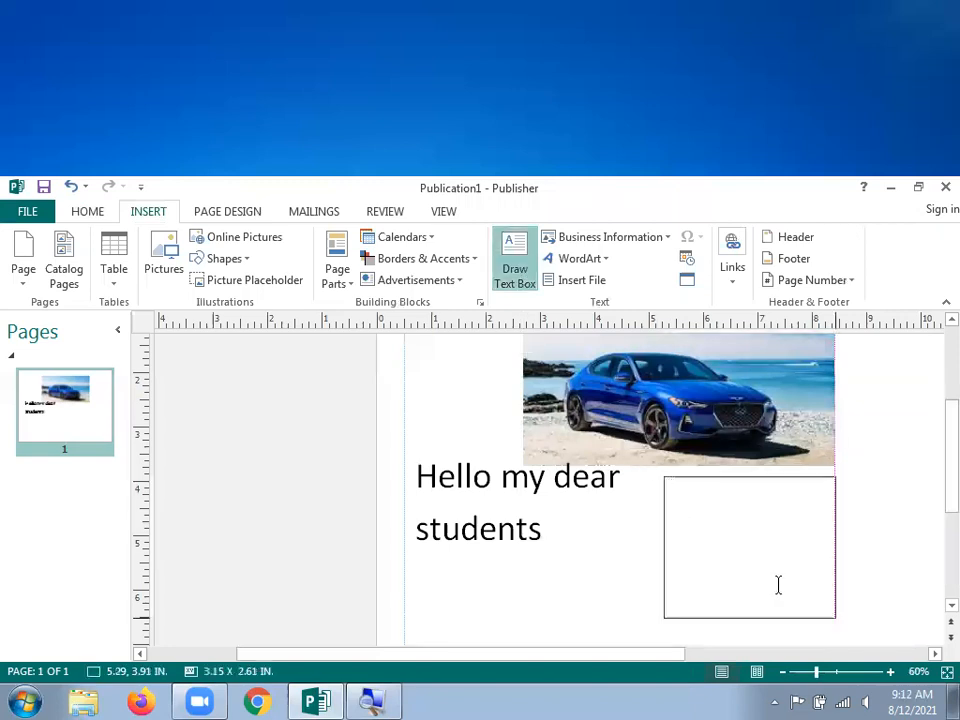
pyautogui.write('car on sale')
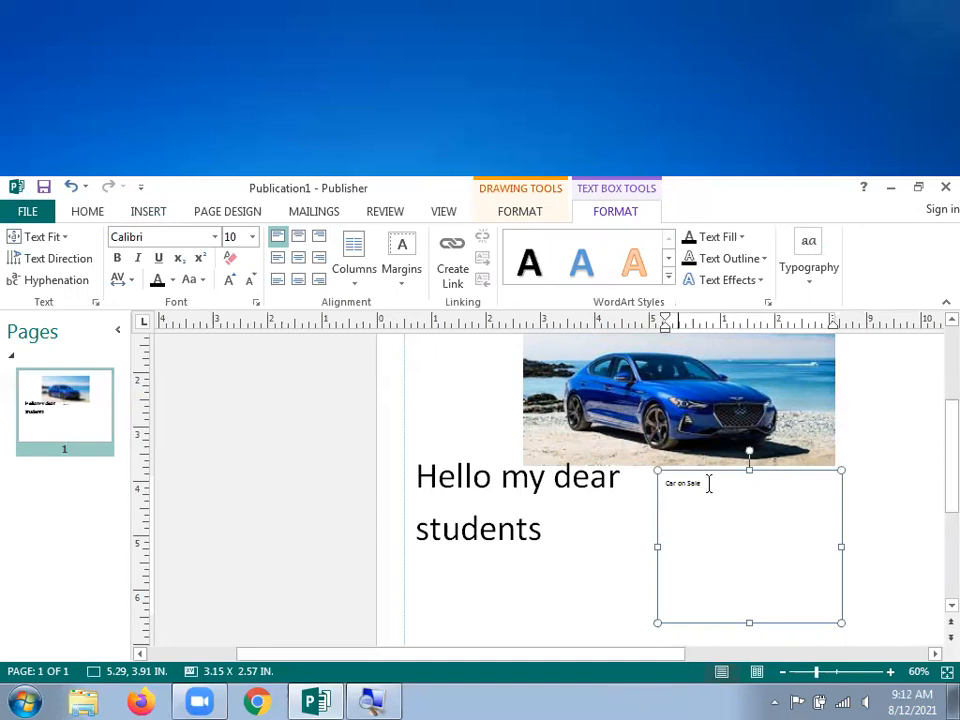
# Enlarge the "Car on Sale" text to font size 24
pyautogui.moveTo(706, 485); pyautogui.dragTo(661, 508)
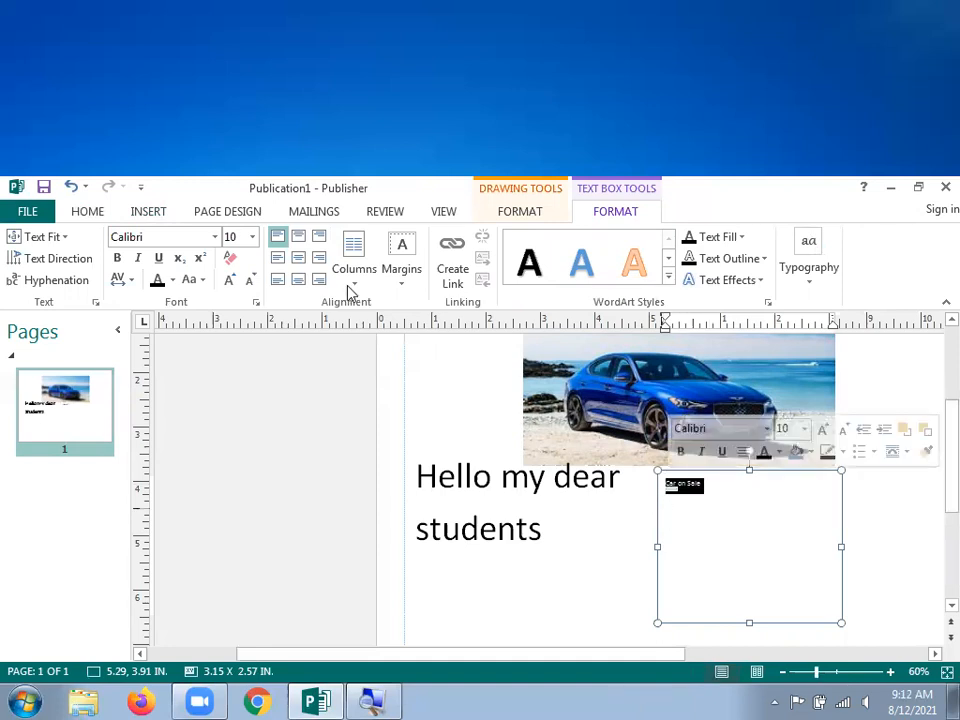
pyautogui.click(232, 283)
pyautogui.click(232, 283)
pyautogui.click(232, 283)
pyautogui.click(232, 283)
pyautogui.click(232, 283)
pyautogui.click(232, 283)
pyautogui.click(232, 283)
pyautogui.click(232, 283)
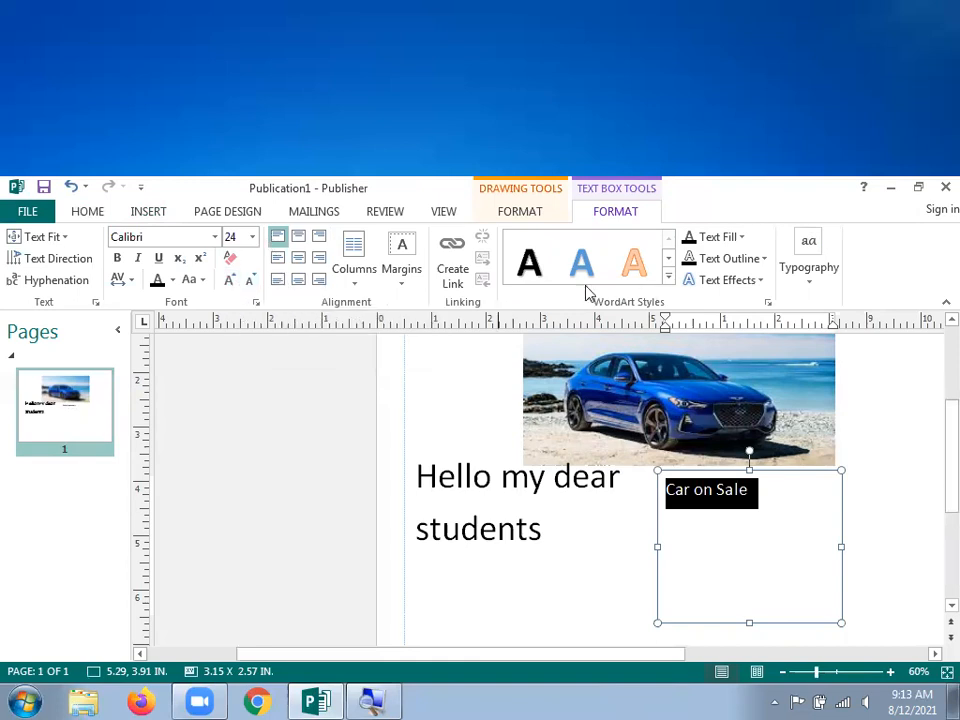
# Change the text direction of the "Car on Sale" text box to vertical
pyautogui.click(46, 268)
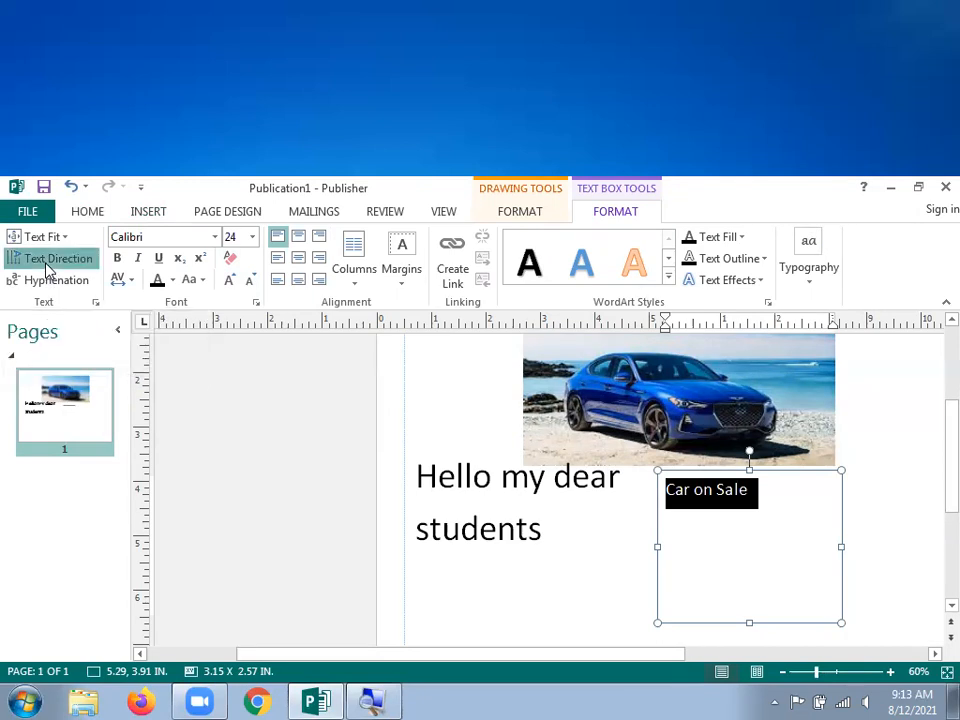
pyautogui.click(793, 583)
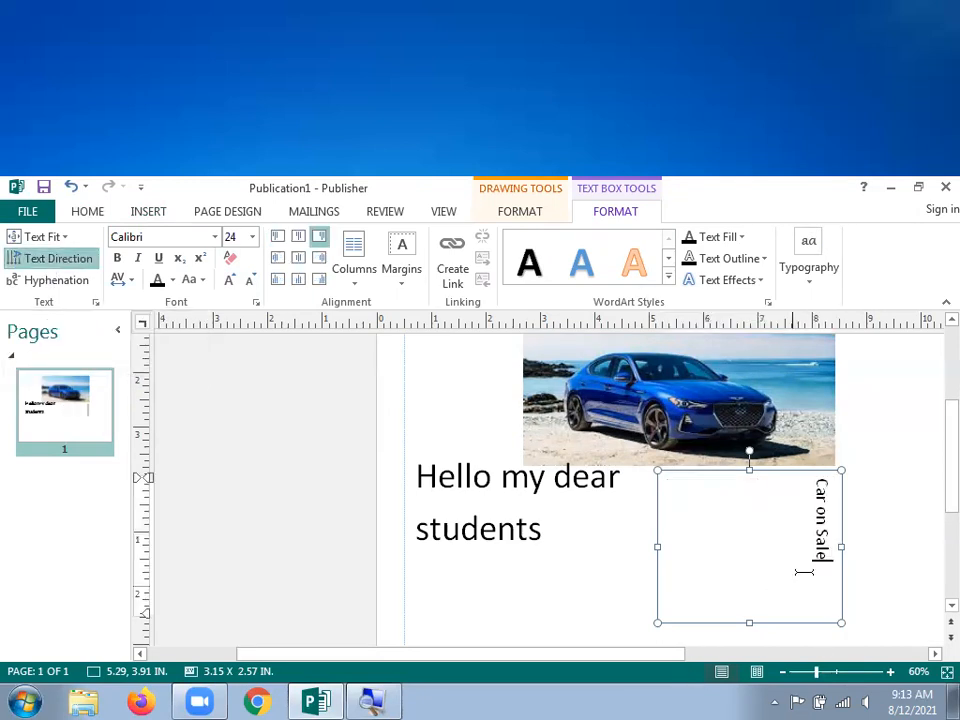
pyautogui.moveTo(812, 487); pyautogui.dragTo(744, 545)
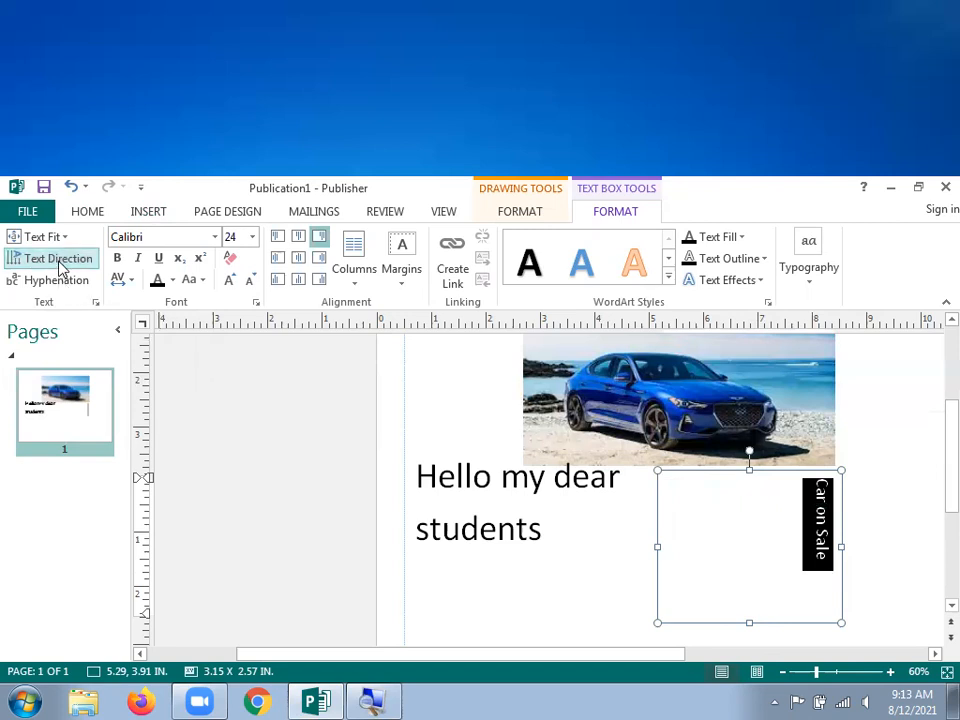
# Shift the car picture to the left and reshape the "Car on Sale" box into a tall strip about 1.19 x 5.19 in beside it
pyautogui.click(637, 425)
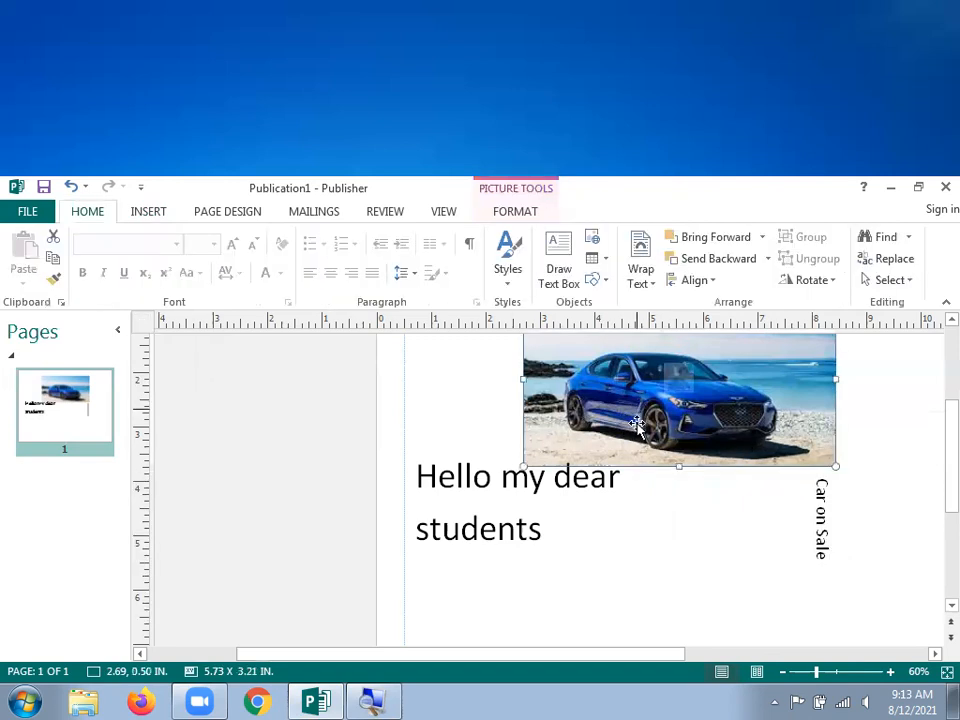
pyautogui.hotkey('ctrl', 'z')
pyautogui.click(818, 510)
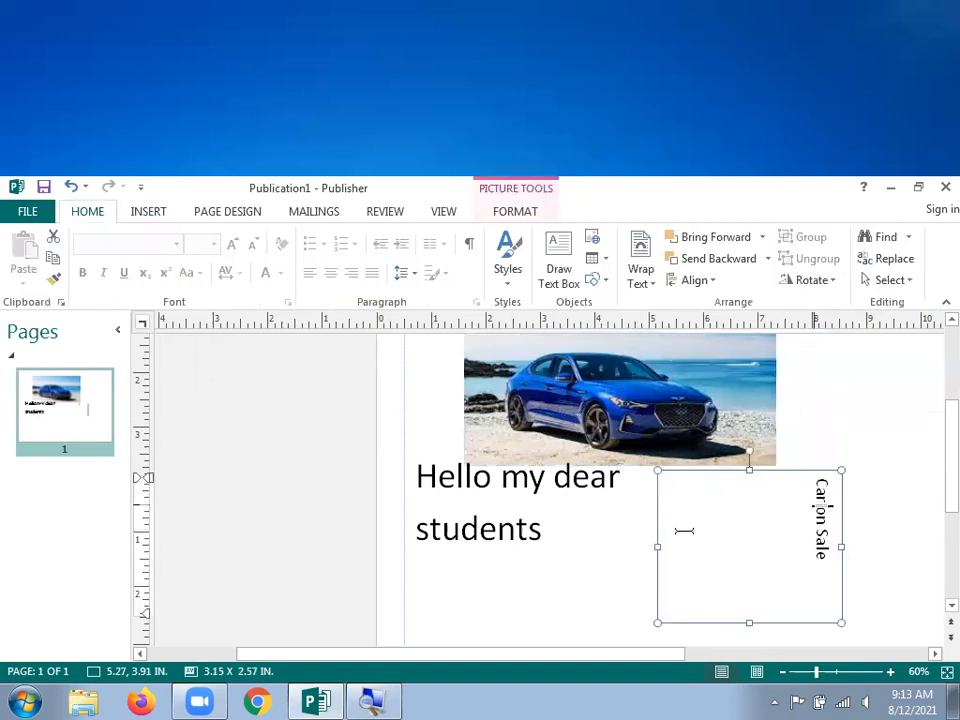
pyautogui.moveTo(657, 546); pyautogui.dragTo(764, 527)
pyautogui.moveTo(822, 373); pyautogui.dragTo(820, 336)
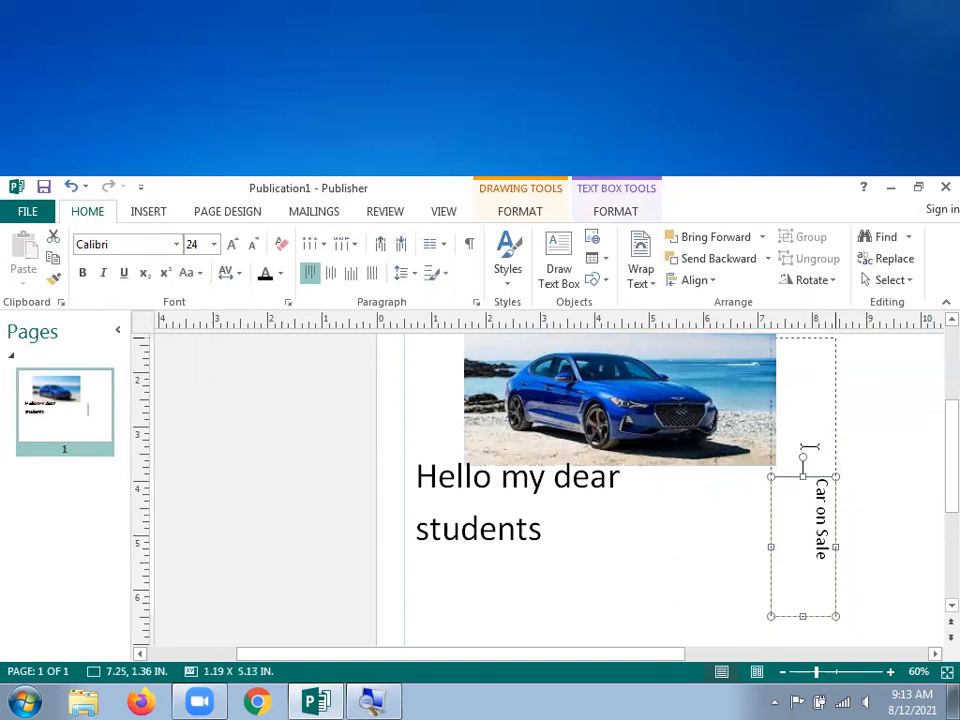
# Enlarge the vertical "Car on Sale" text to font size 72
pyautogui.moveTo(818, 430); pyautogui.dragTo(780, 337)
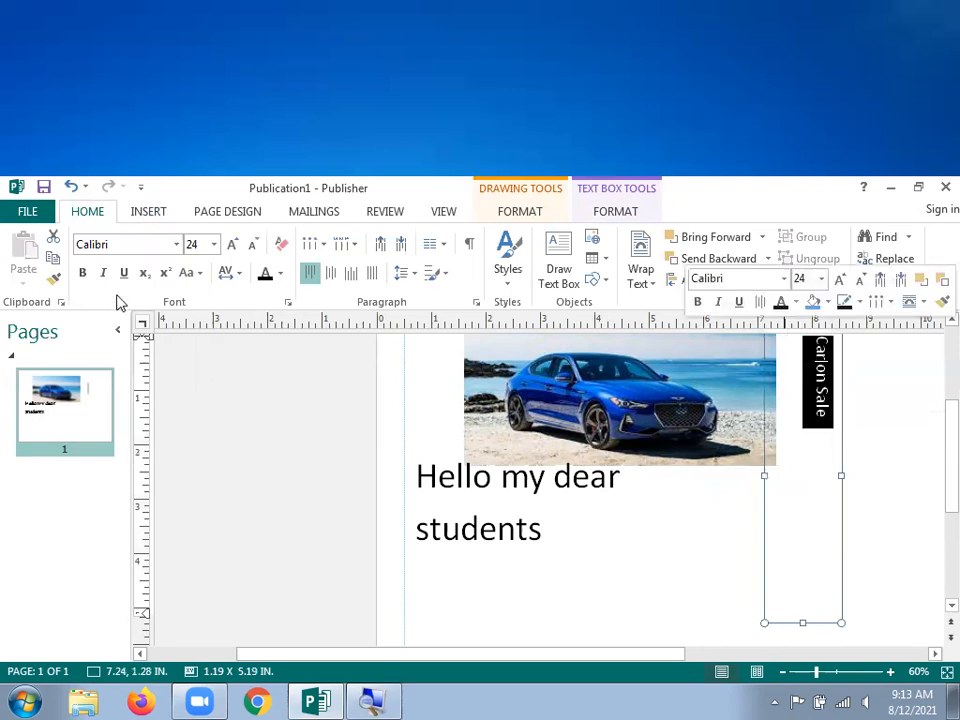
pyautogui.click(233, 246)
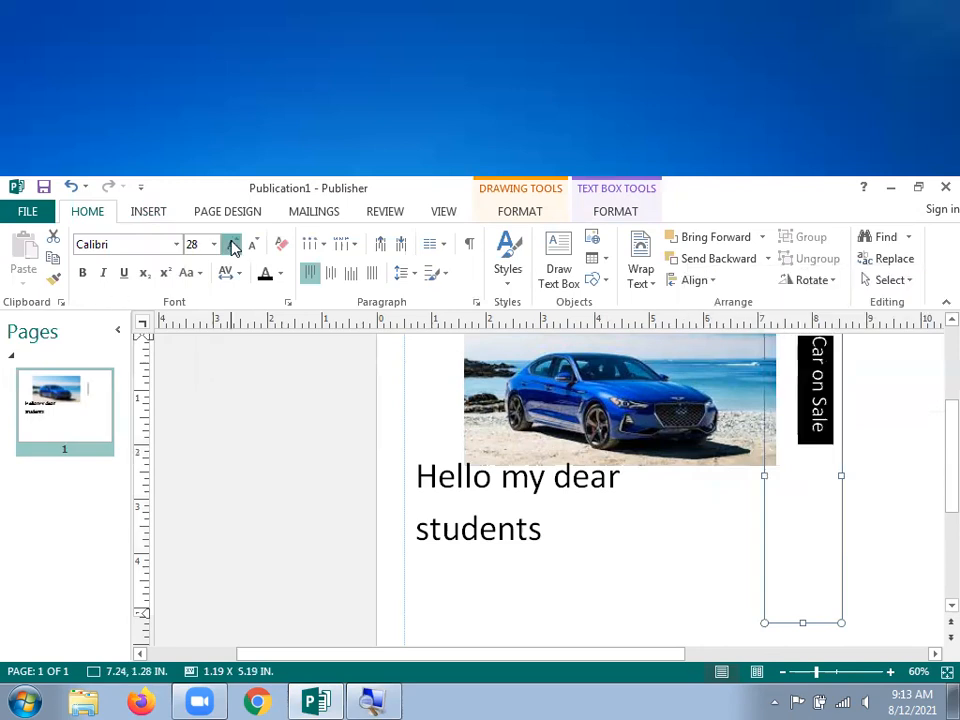
pyautogui.click(234, 247)
pyautogui.click(234, 247)
pyautogui.click(234, 247)
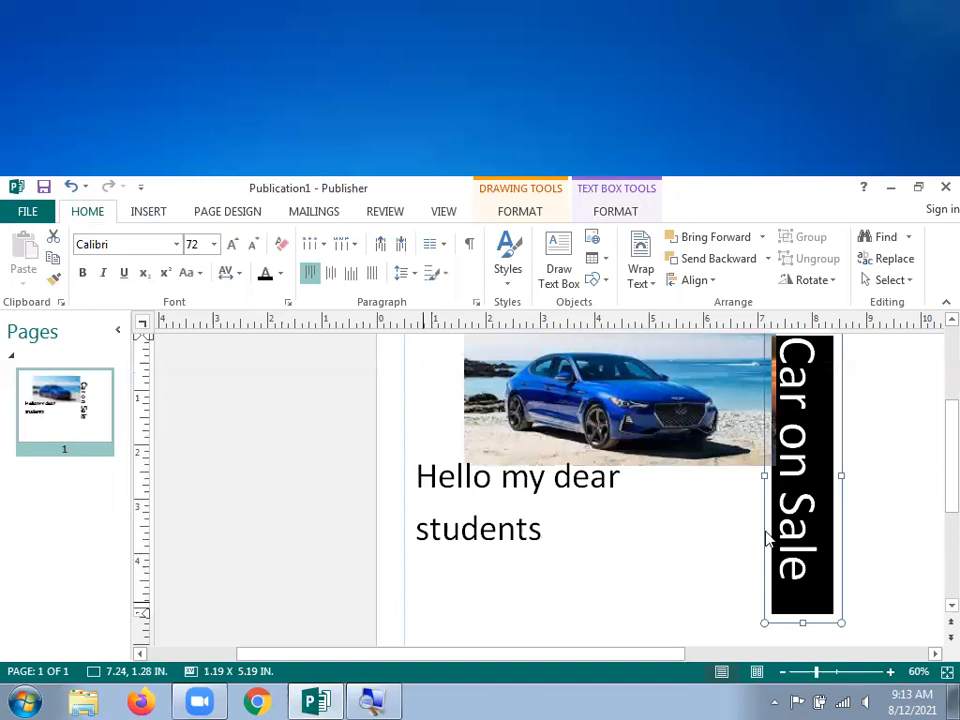
pyautogui.click(812, 497)
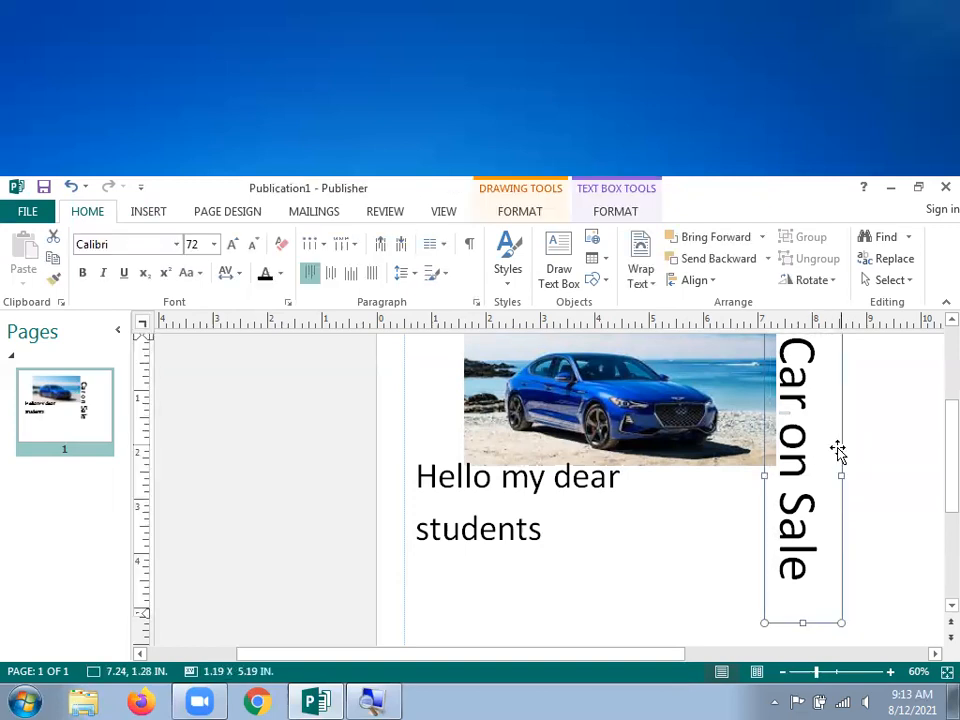
# Give the "Car on Sale" text box the orange double-outline shape style and a yellow fill
pyautogui.click(767, 461)
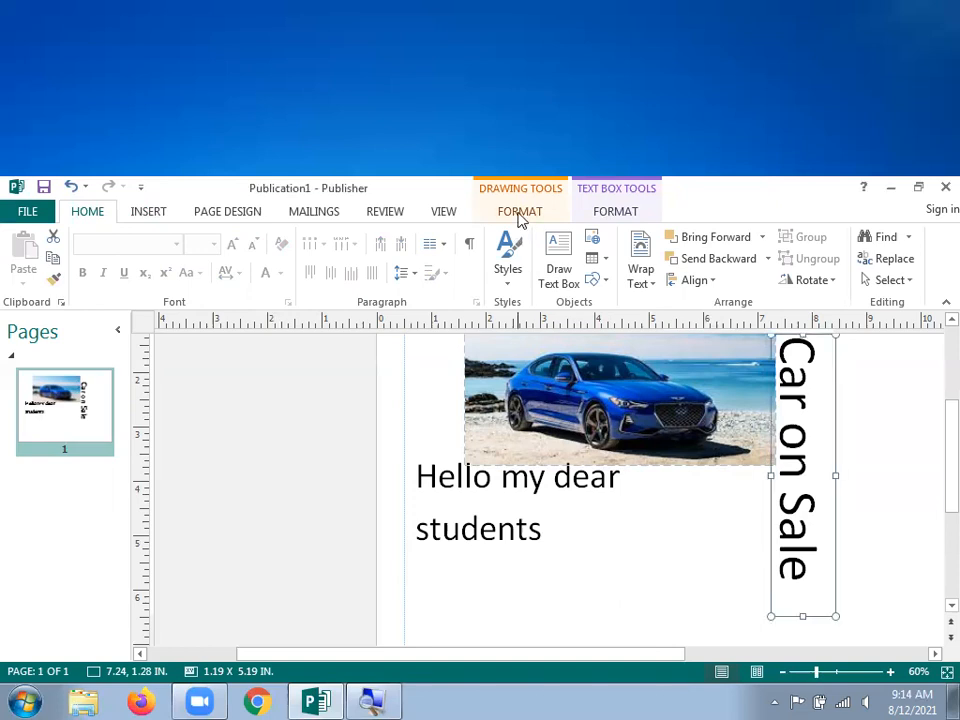
pyautogui.click(520, 214)
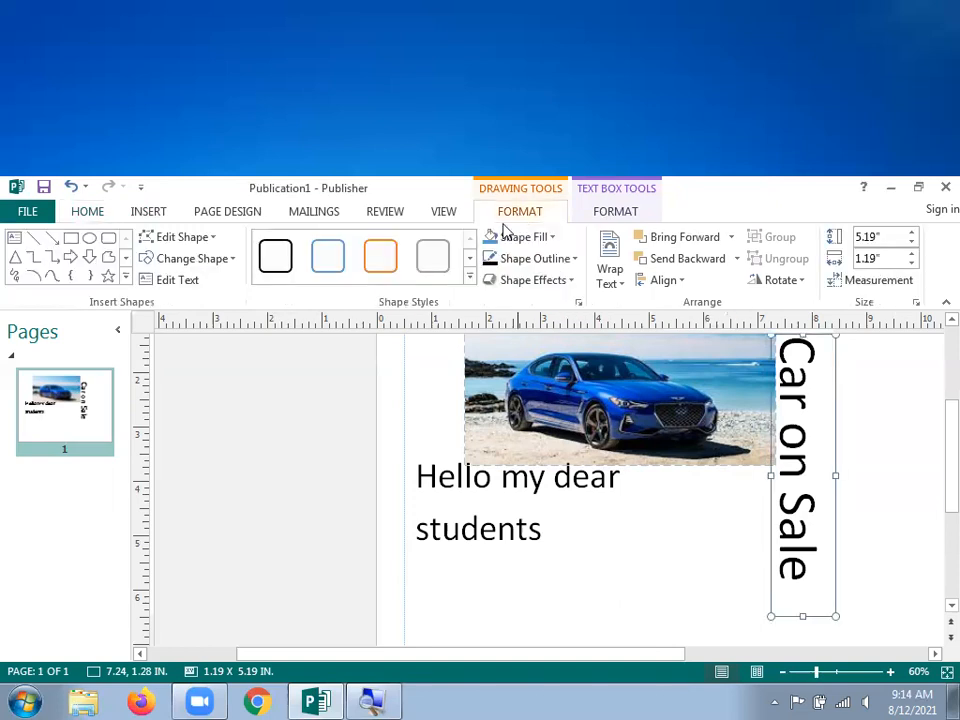
pyautogui.click(469, 281)
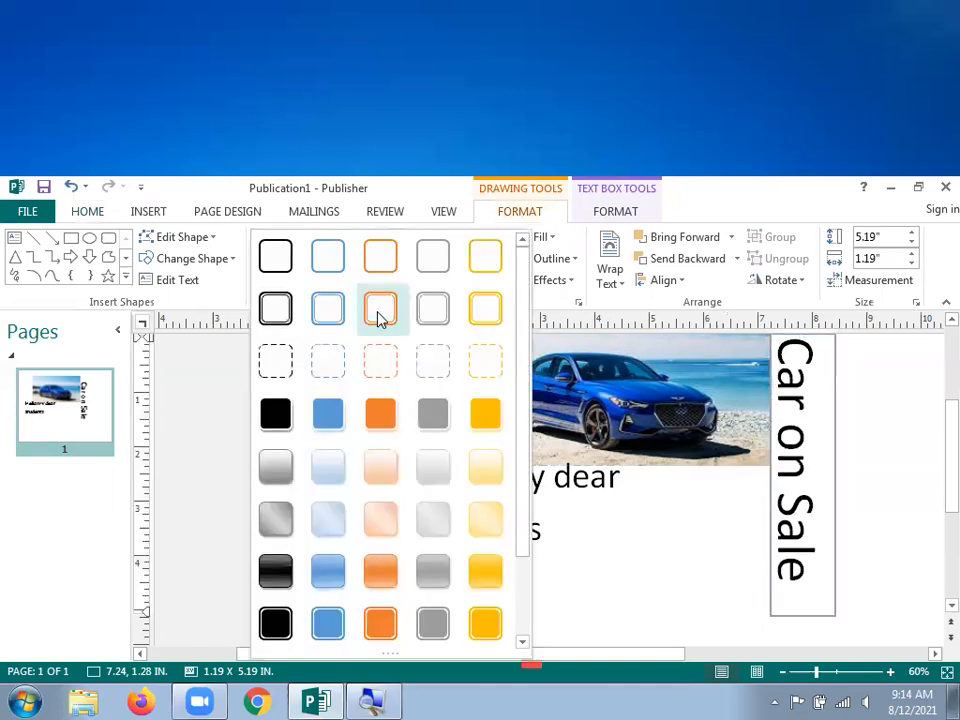
pyautogui.click(380, 312)
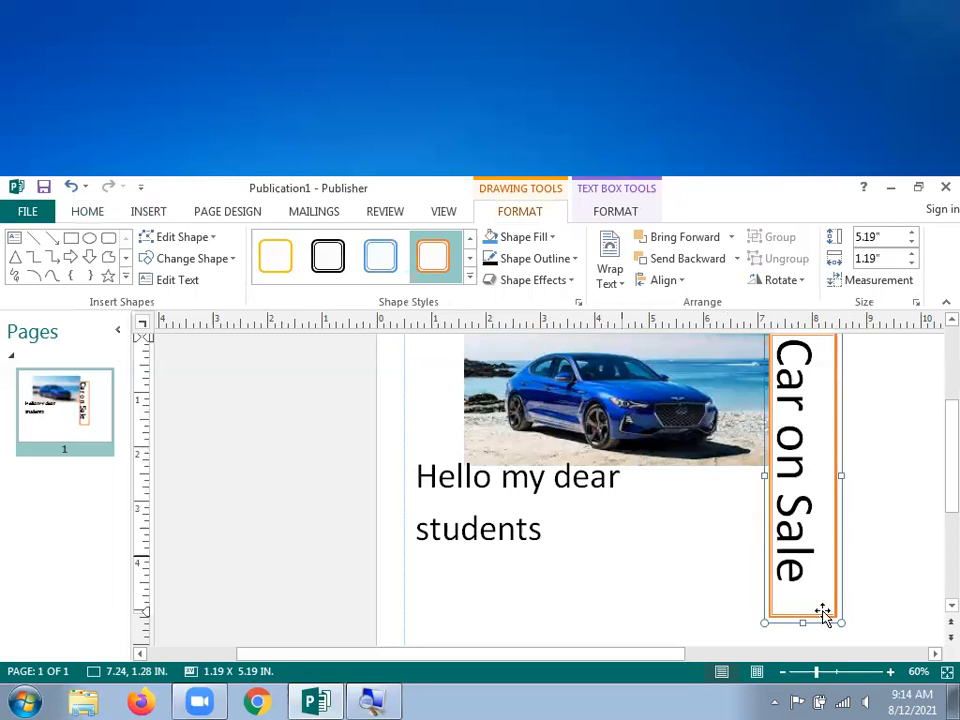
pyautogui.click(553, 240)
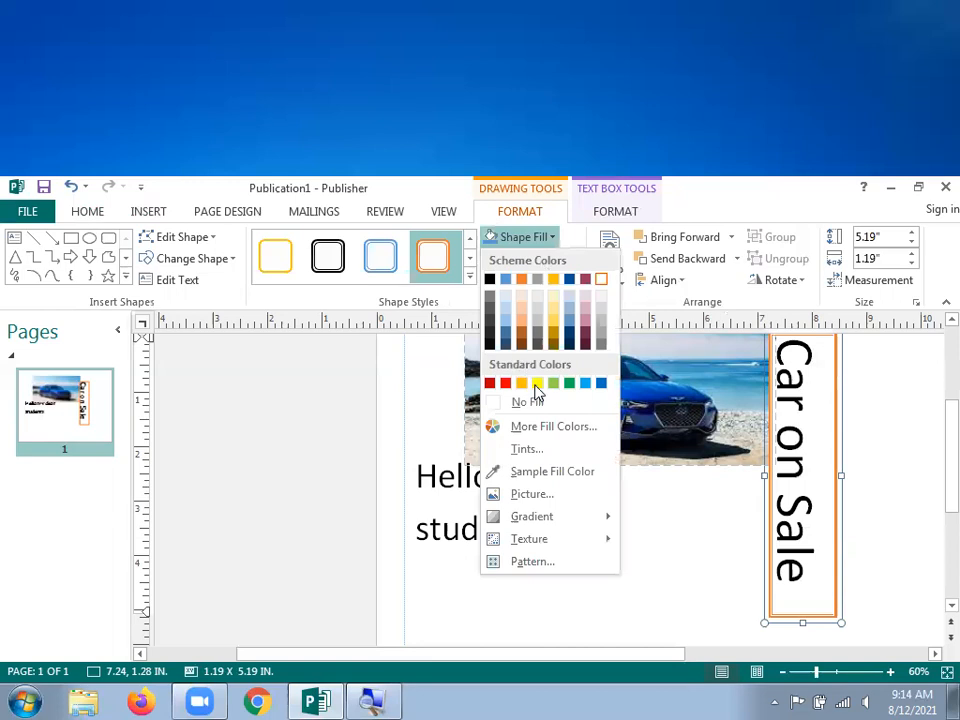
pyautogui.click(538, 388)
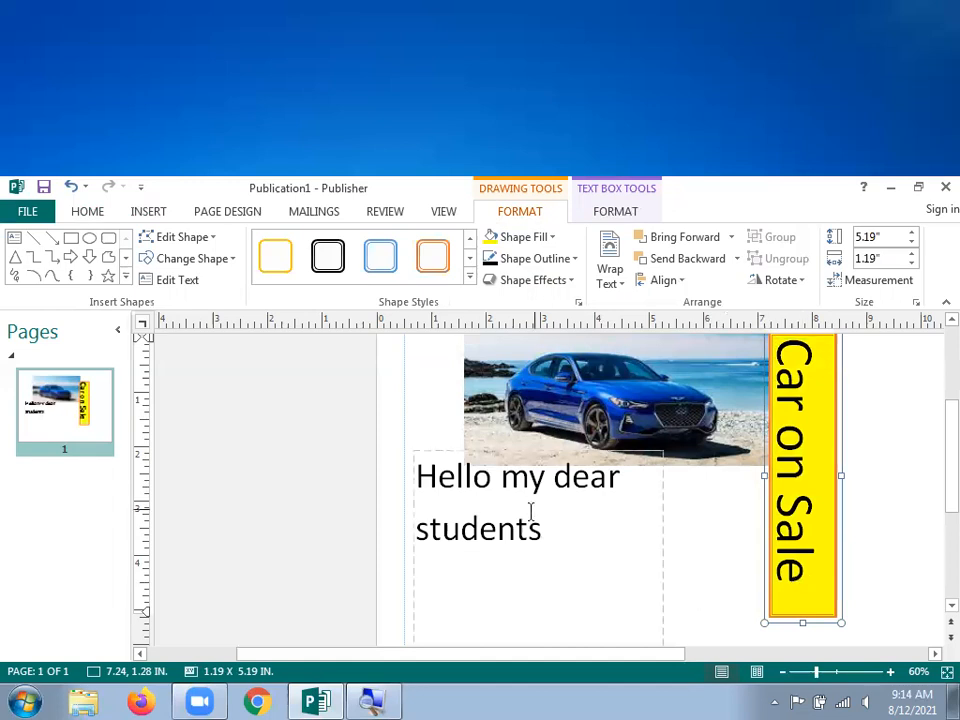
# Reshape the "Hello my dear students" text box to about 6.41 x 2.61 in and place it directly below the car picture
pyautogui.click(533, 446)
pyautogui.moveTo(538, 444); pyautogui.dragTo(537, 467)
pyautogui.moveTo(669, 586)
pyautogui.mouseDown()
pyautogui.moveTo(777, 583)
pyautogui.moveTo(768, 585)
pyautogui.mouseUp()
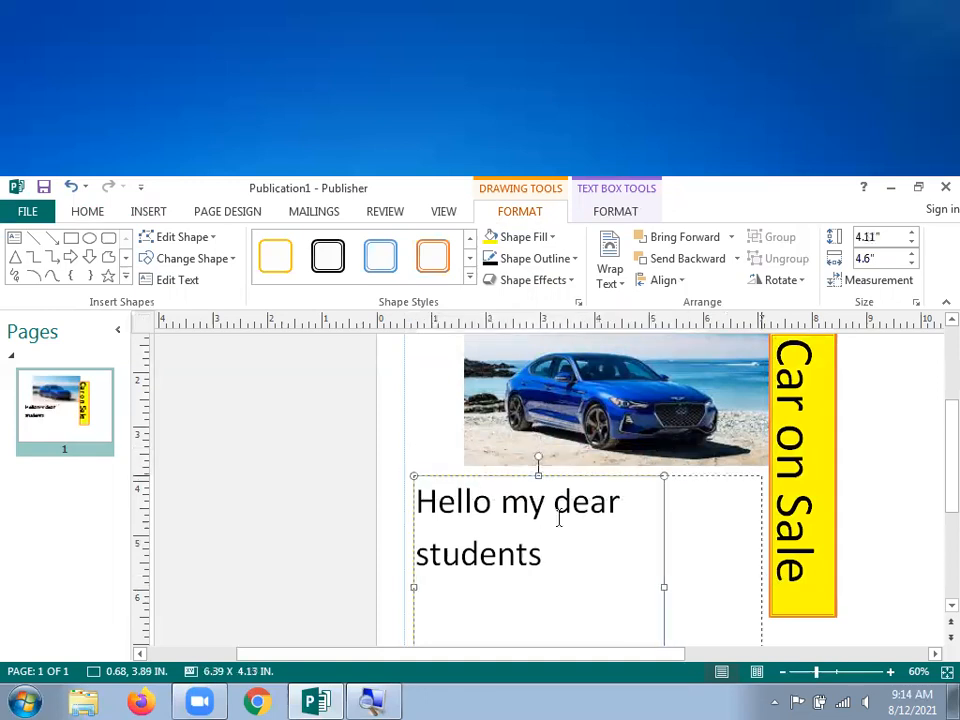
pyautogui.moveTo(587, 470); pyautogui.dragTo(620, 442)
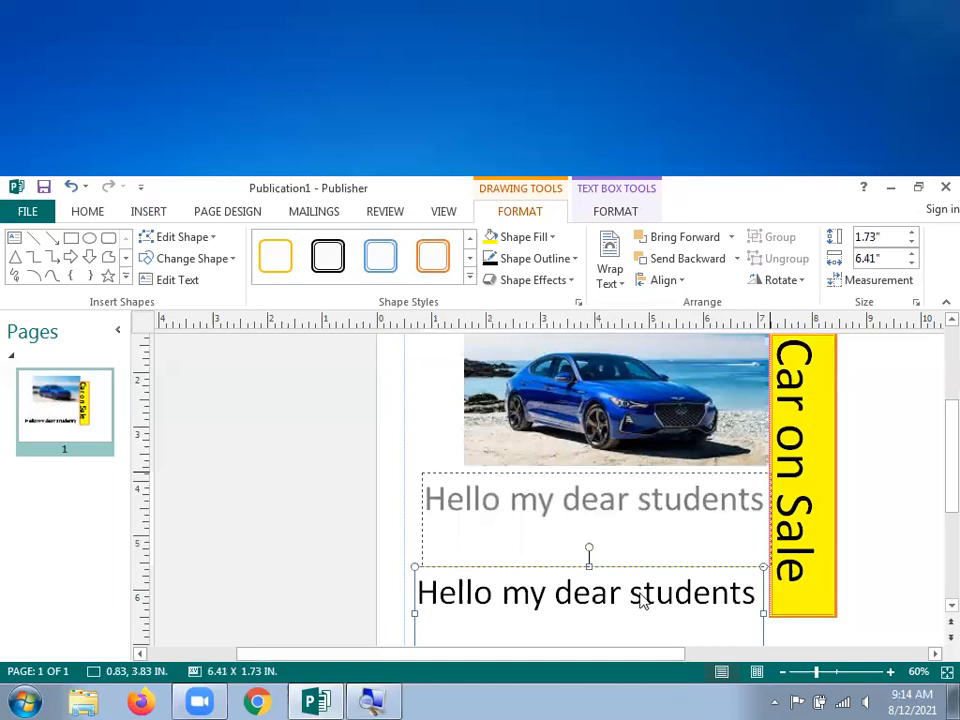
pyautogui.moveTo(597, 573); pyautogui.dragTo(596, 618)
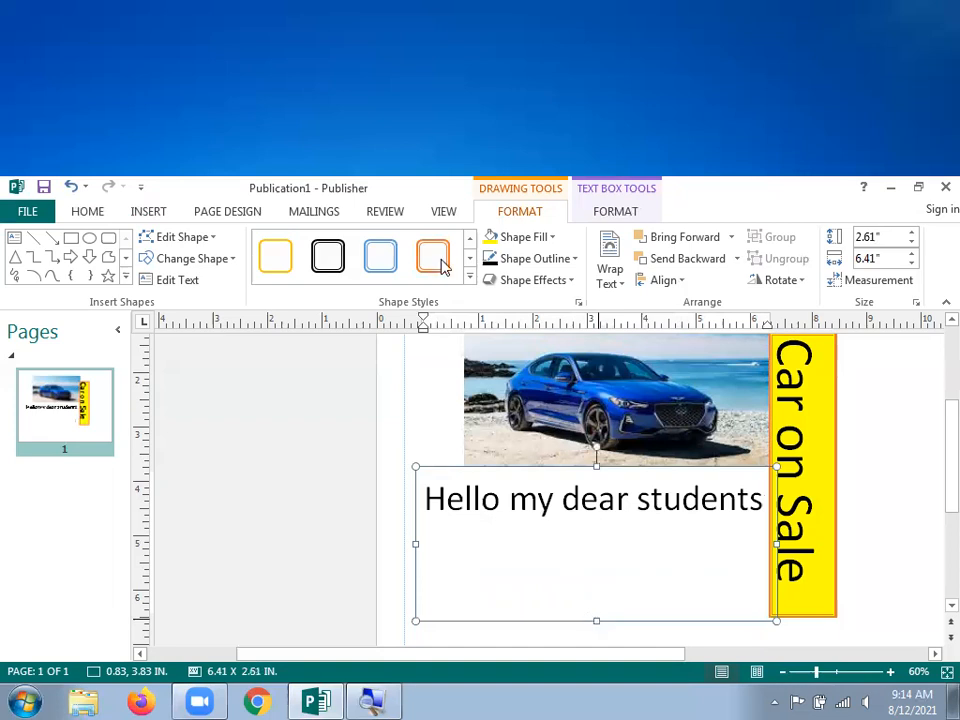
# Apply the orange double-outline shape style to the "Hello my dear students" text box
pyautogui.click(511, 470)
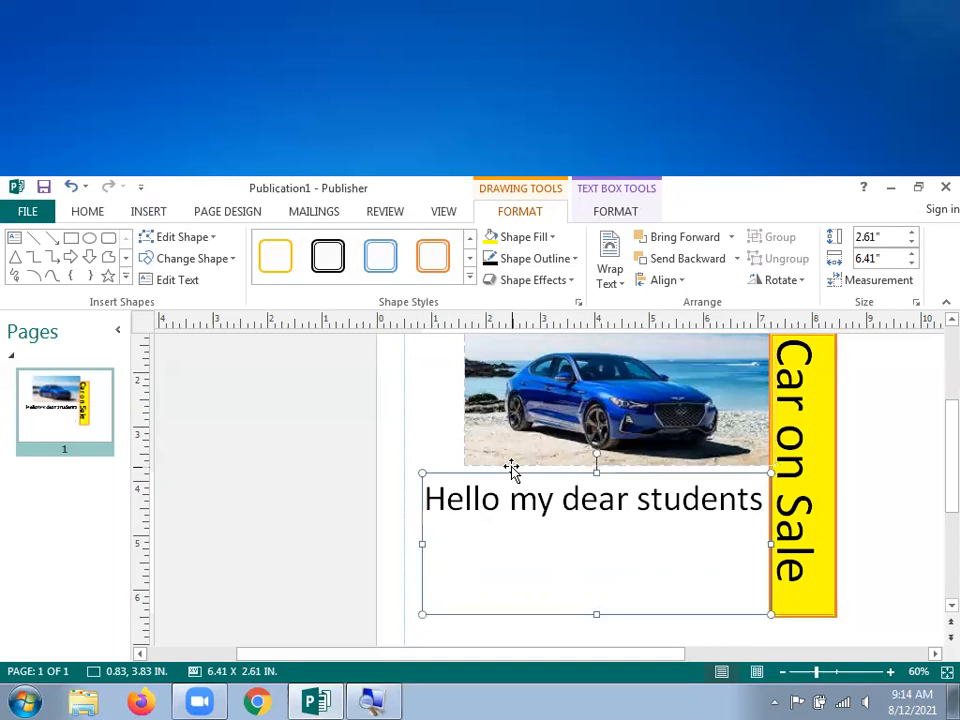
pyautogui.click(436, 276)
pyautogui.click(401, 461)
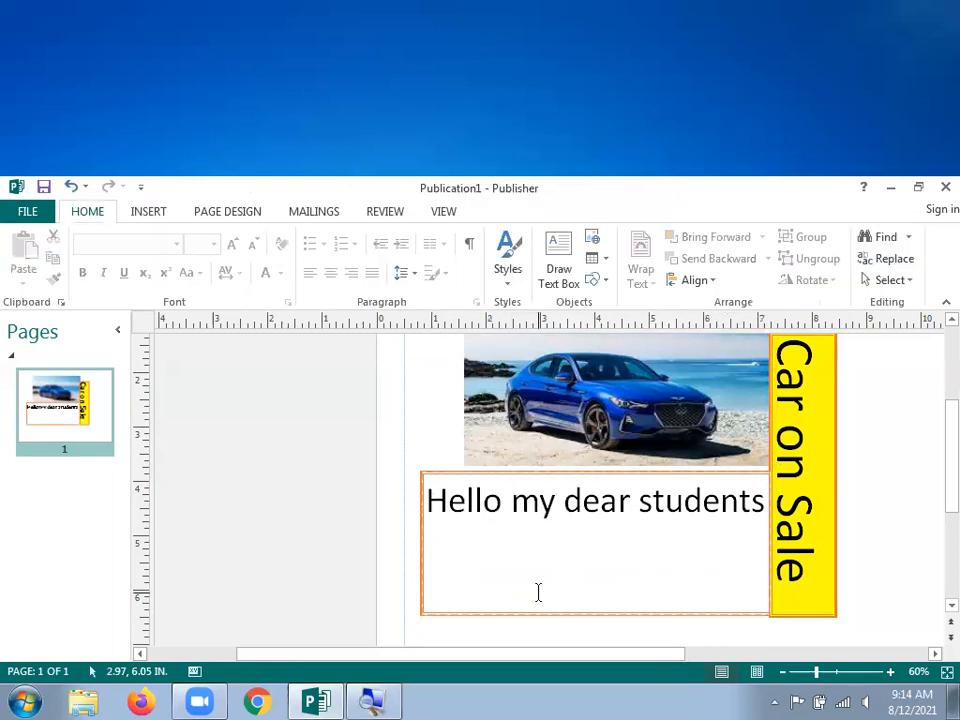
# Fill the "Hello my dear students" text box with the Desert picture from the Sample Pictures folder
pyautogui.click(569, 474)
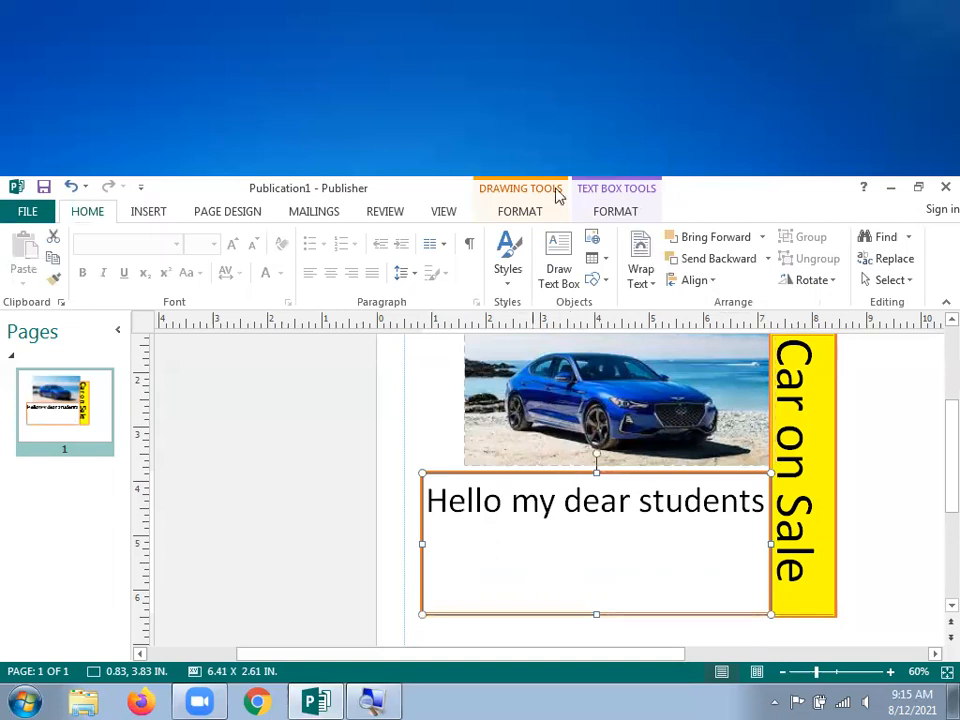
pyautogui.click(521, 210)
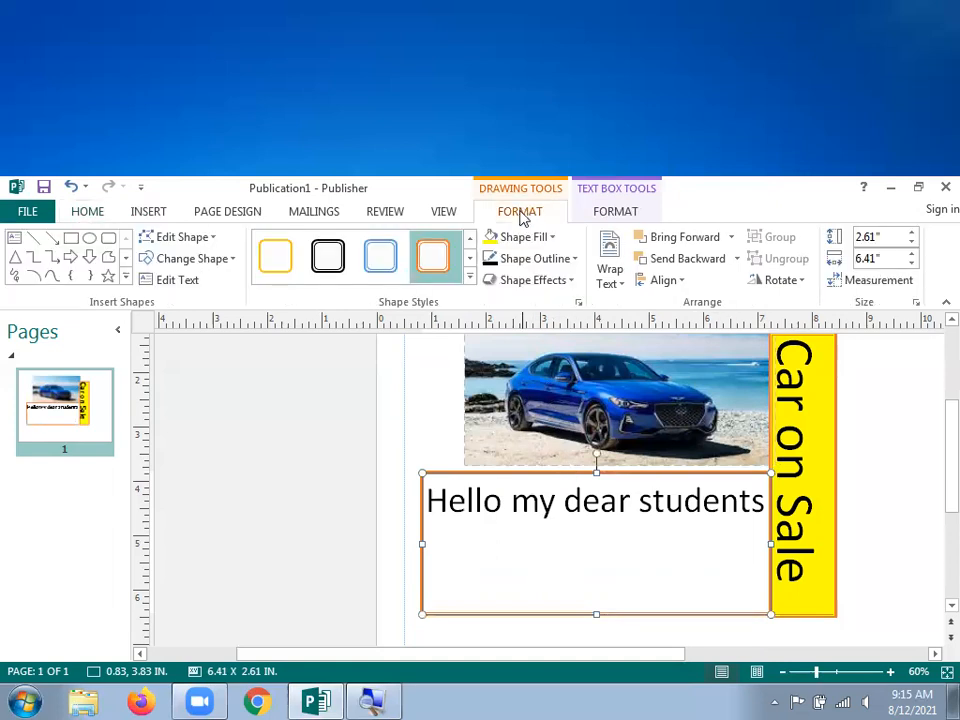
pyautogui.click(553, 240)
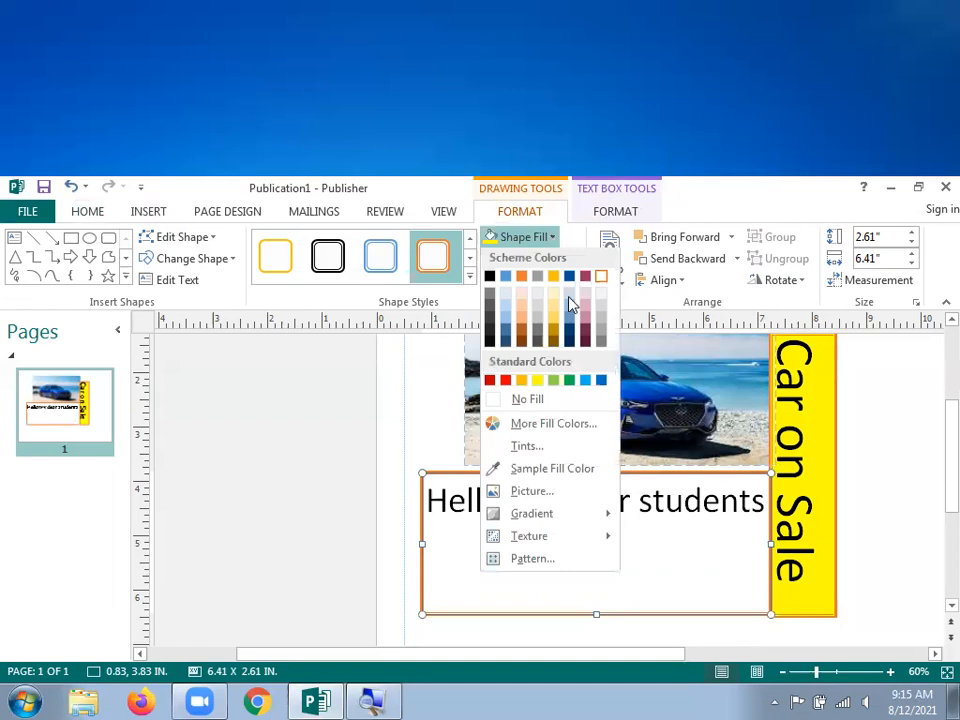
pyautogui.click(538, 503)
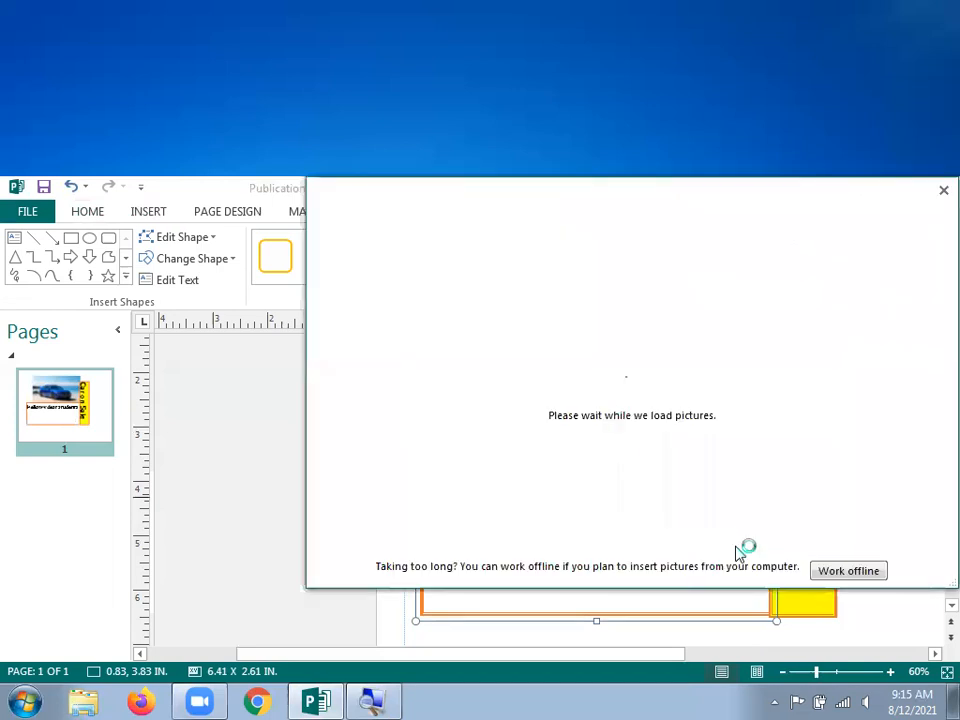
pyautogui.click(824, 572)
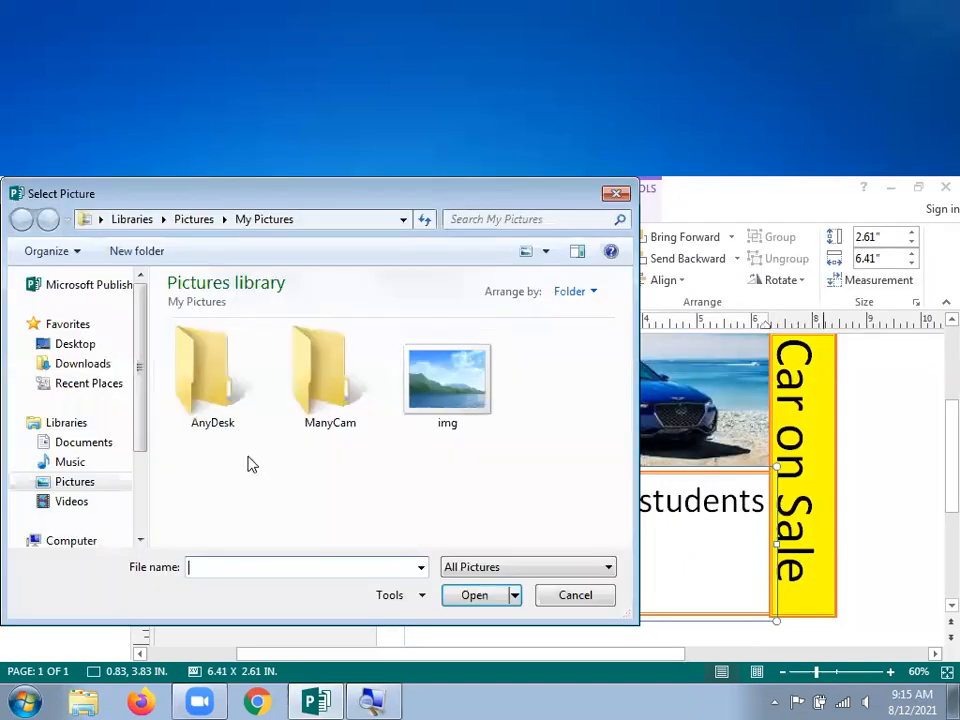
pyautogui.click(80, 484)
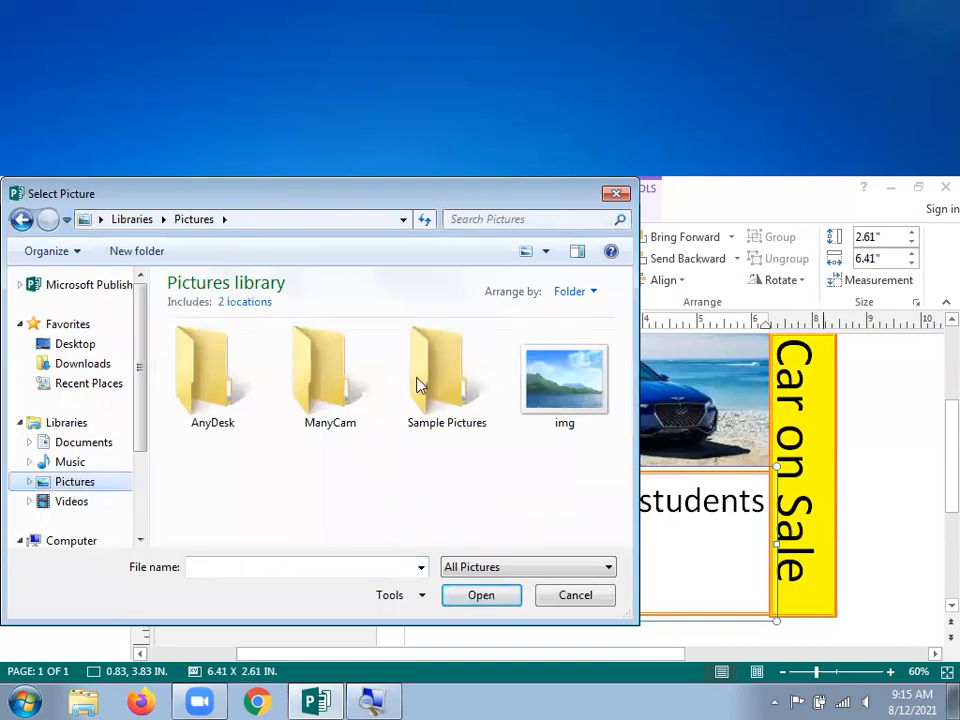
pyautogui.click(418, 386)
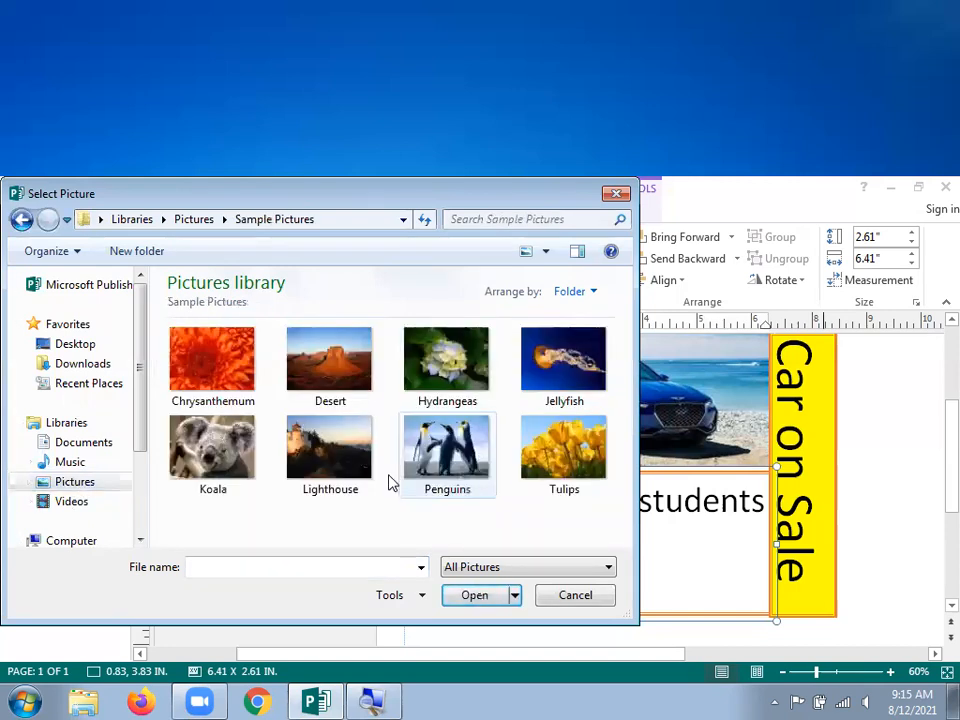
pyautogui.click(315, 364)
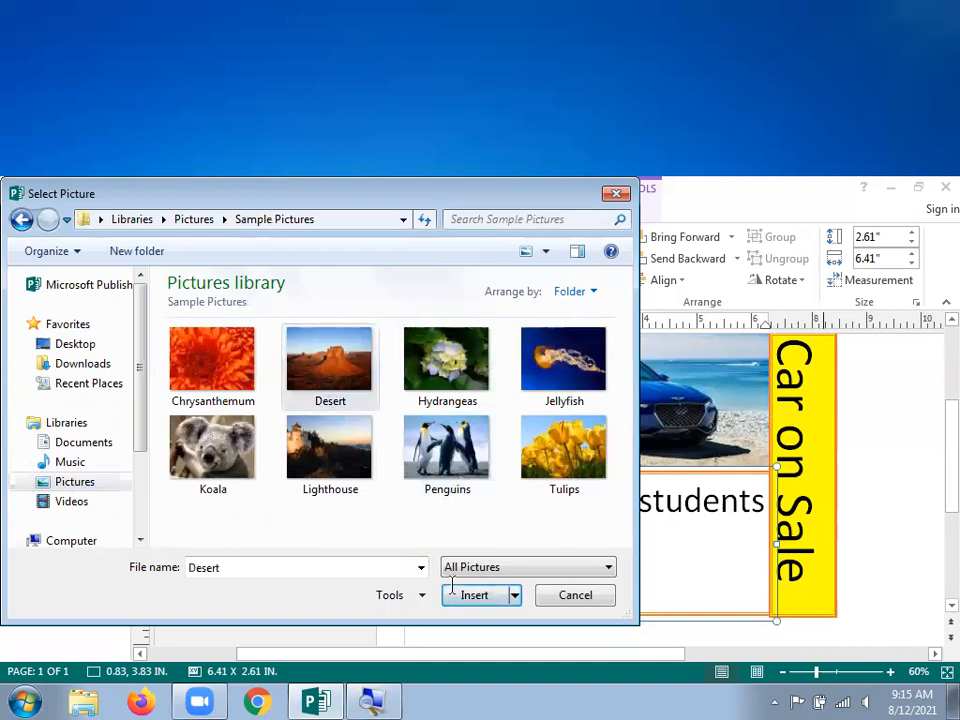
pyautogui.click(458, 594)
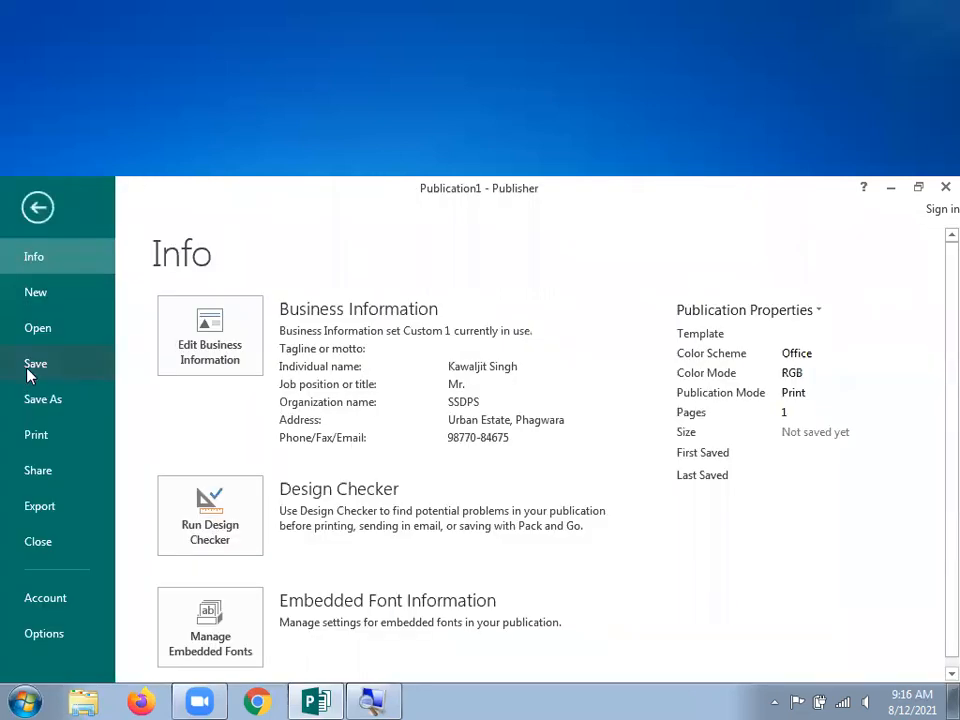
# Save the publication to the Desktop as a Publisher file, using the person's first name as the file name
pyautogui.click(30, 370)
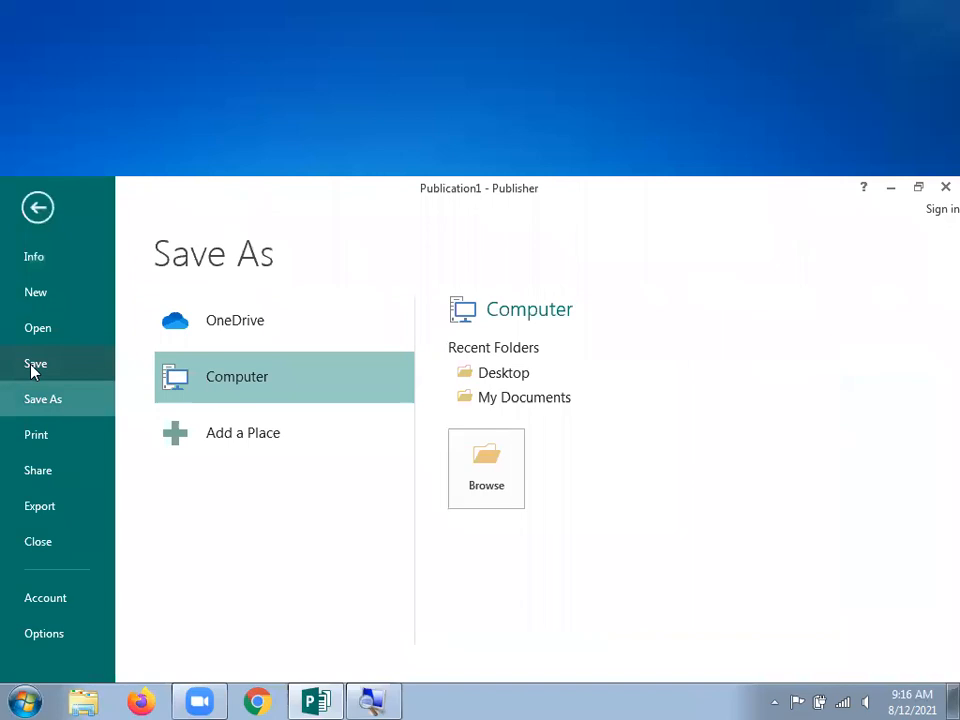
pyautogui.click(520, 376)
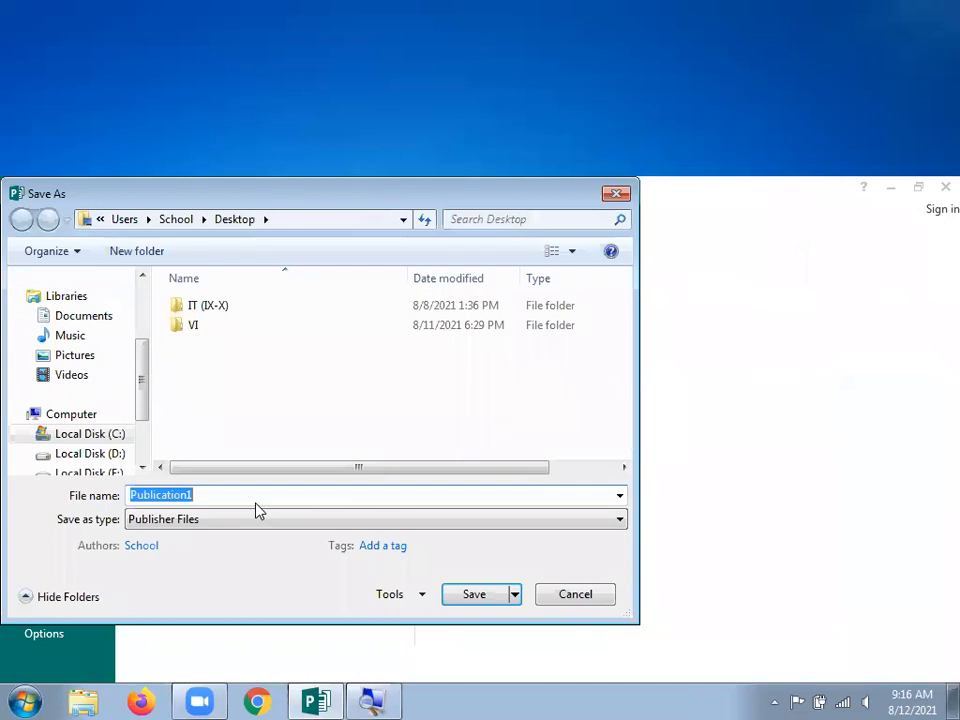
pyautogui.write('Sehajveer')
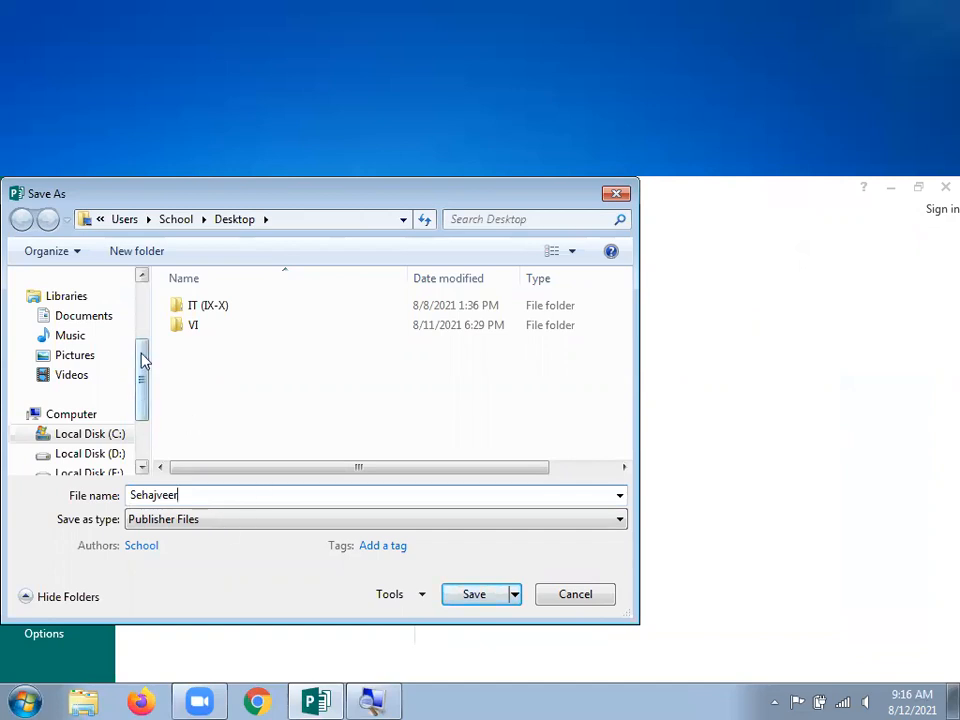
pyautogui.scroll(3, 100, 358)
pyautogui.click(85, 345)
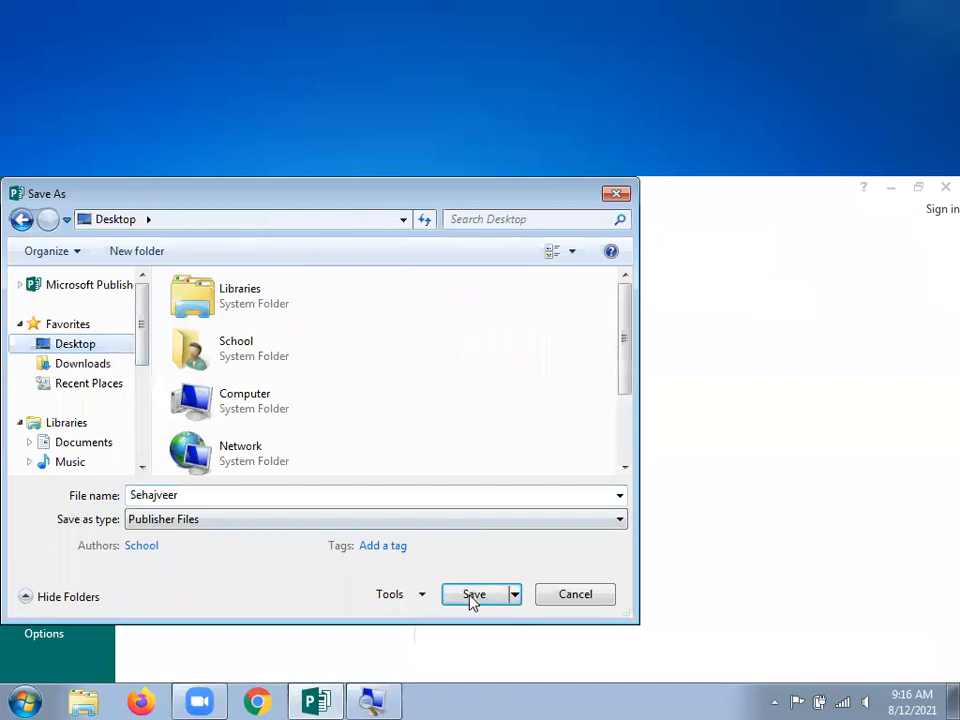
pyautogui.click(474, 595)
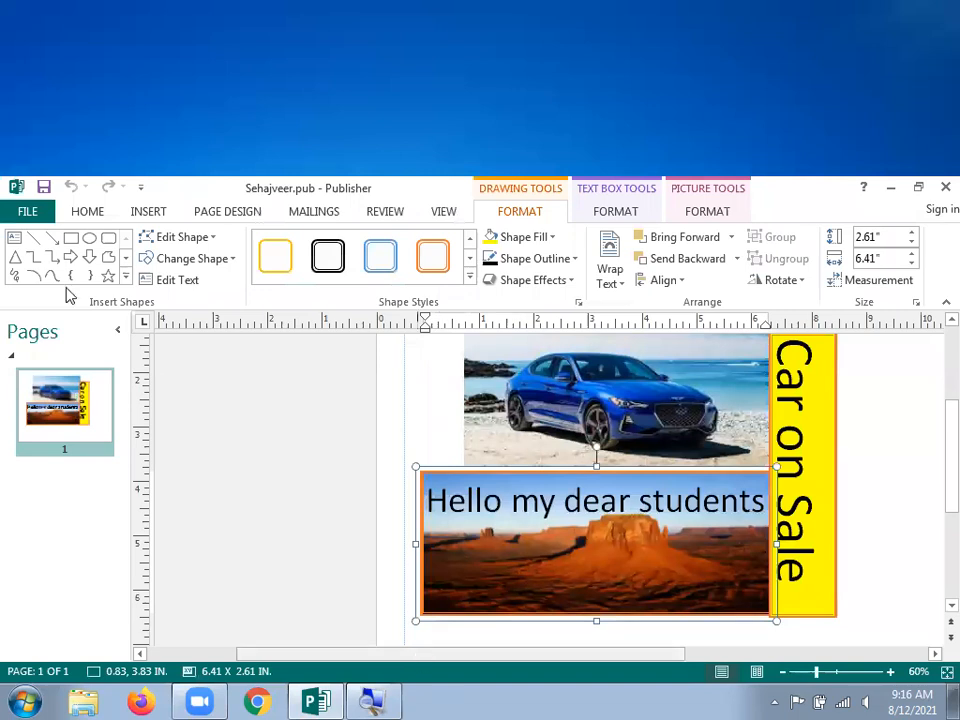
# Save a copy of the publication to the Desktop as a PDF, keeping the current file name
pyautogui.click(27, 211)
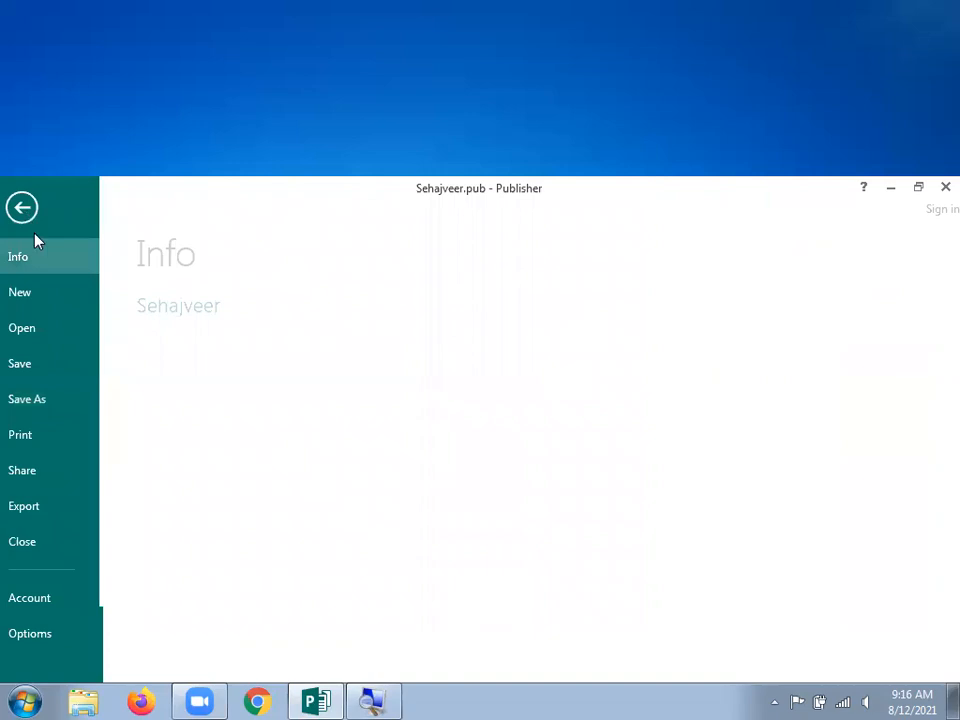
pyautogui.click(43, 399)
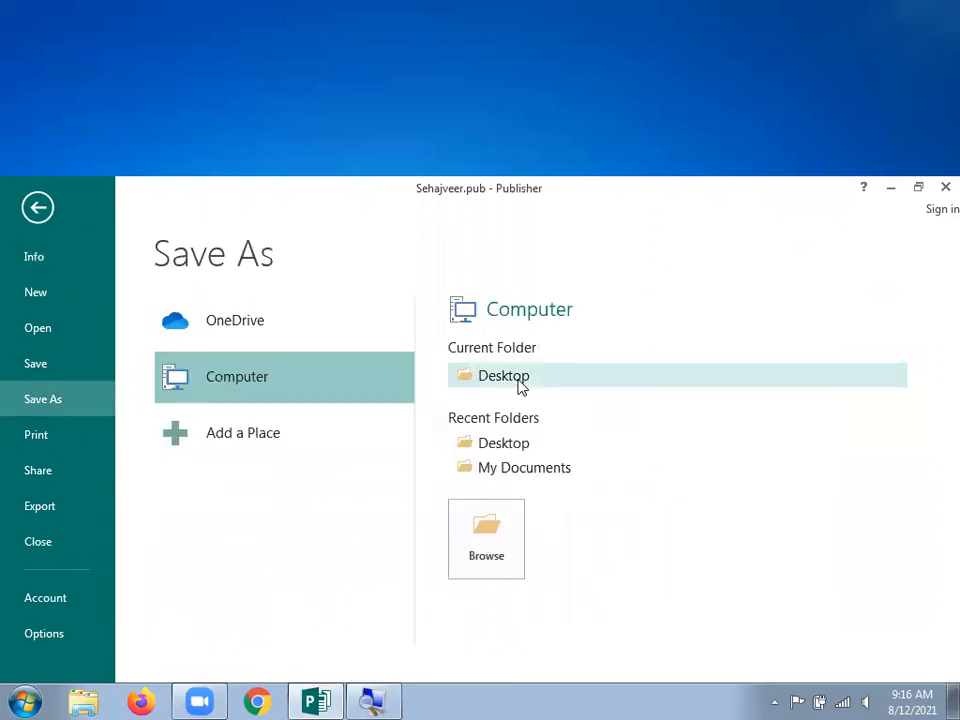
pyautogui.click(505, 377)
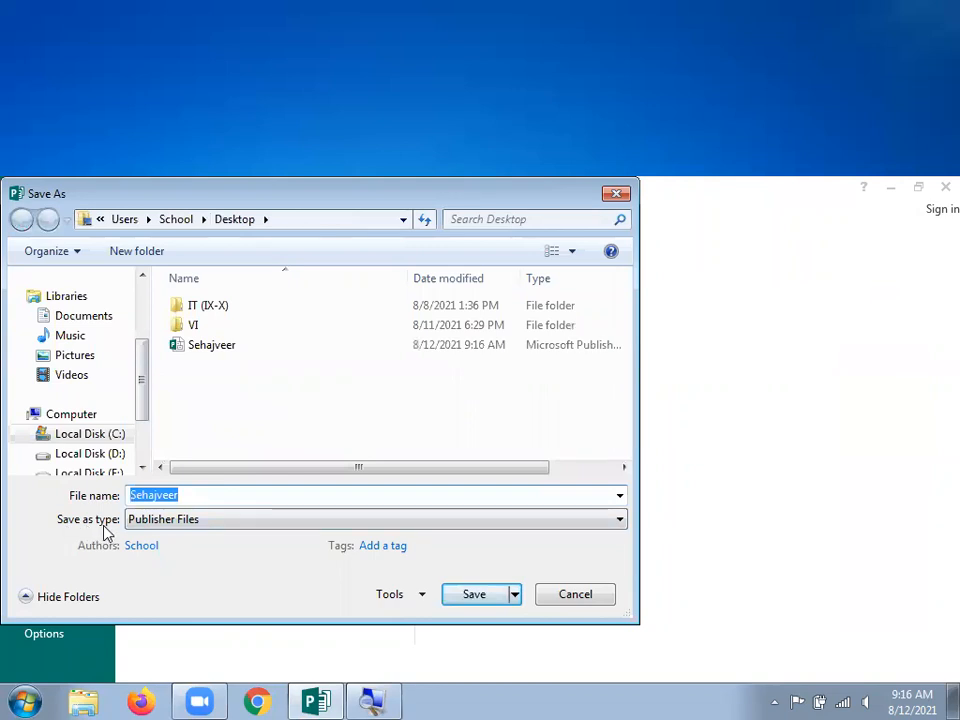
pyautogui.click(219, 527)
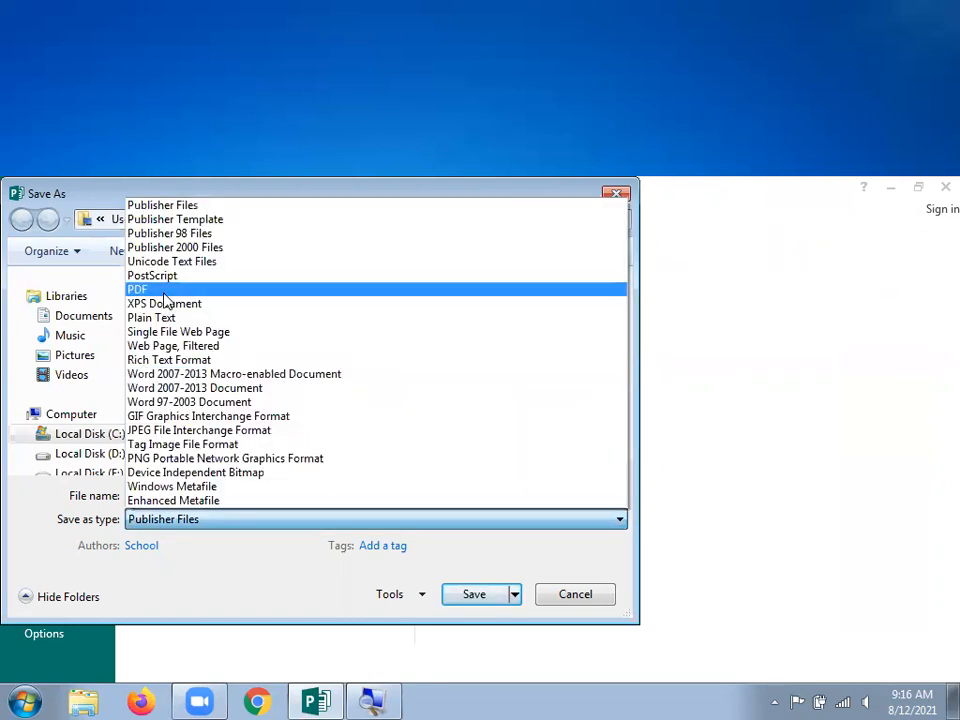
pyautogui.click(166, 292)
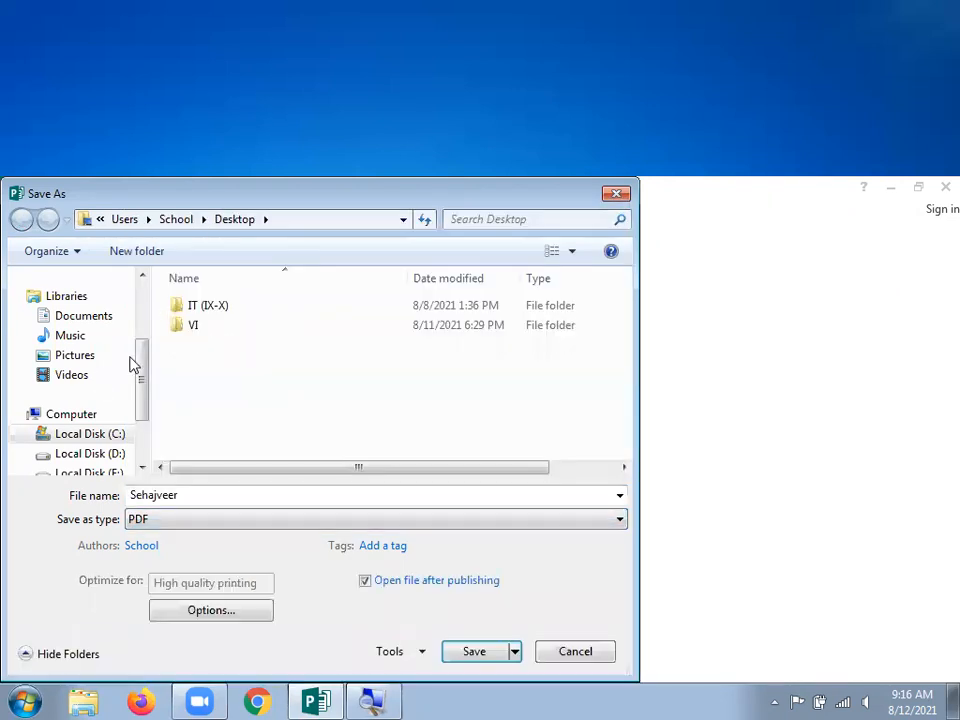
pyautogui.scroll(2, 82, 350)
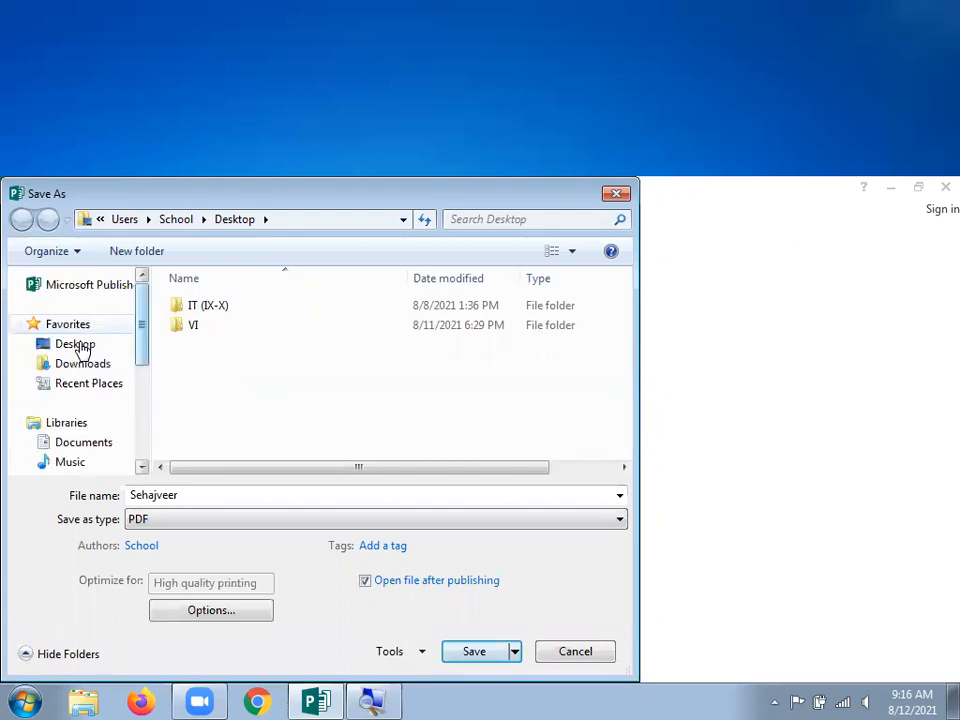
pyautogui.click(76, 345)
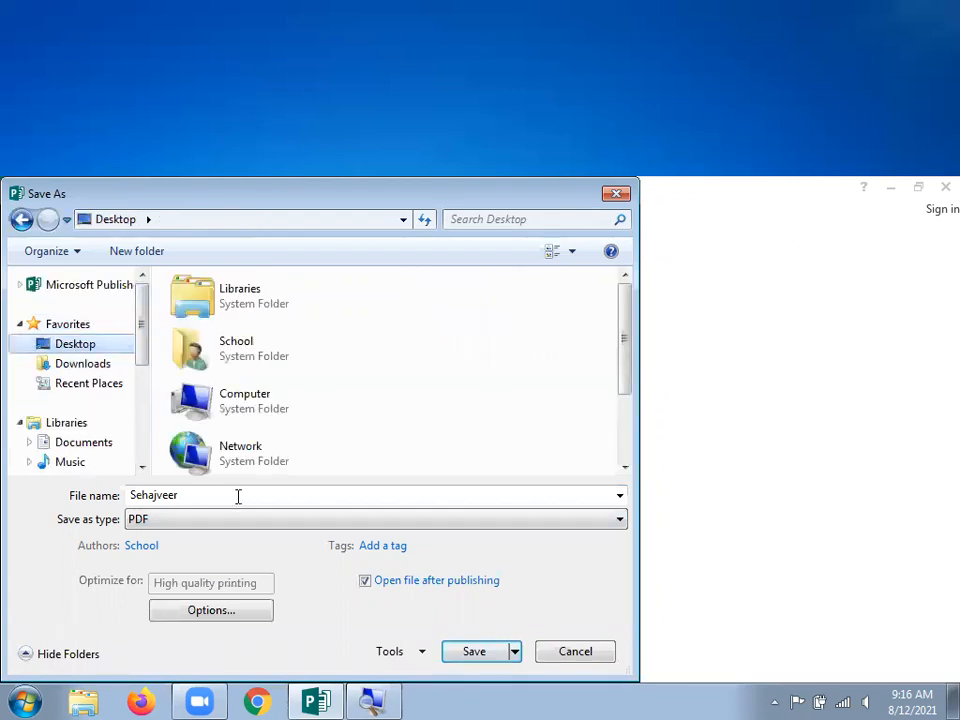
pyautogui.click(478, 651)
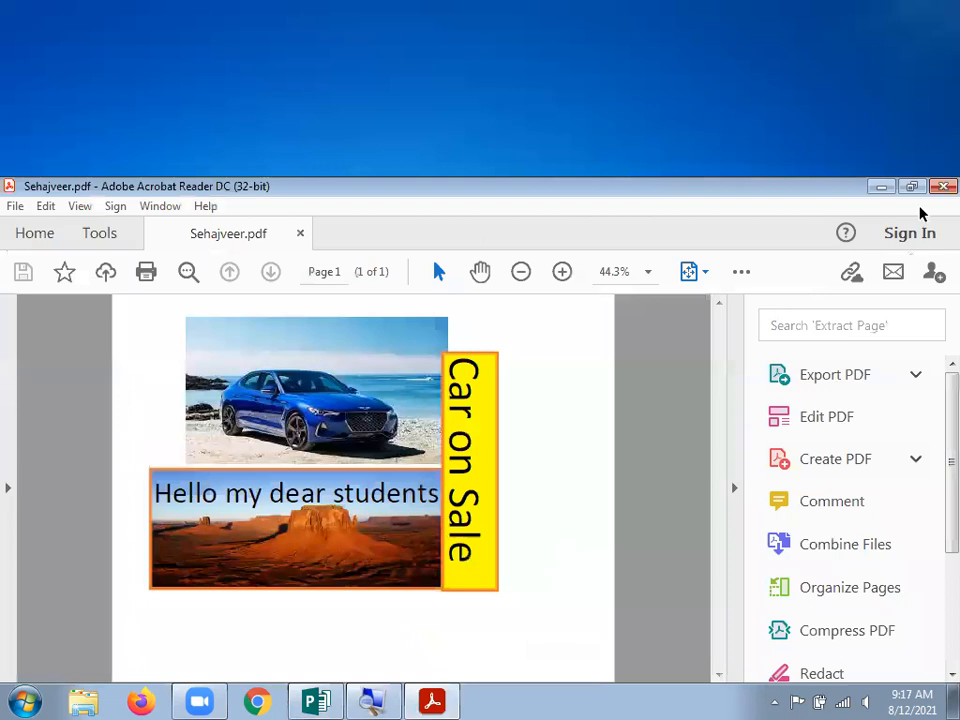
# Close the PDF preview and the publication, saving its changes, and select the exported PDF on the Desktop
pyautogui.click(943, 187)
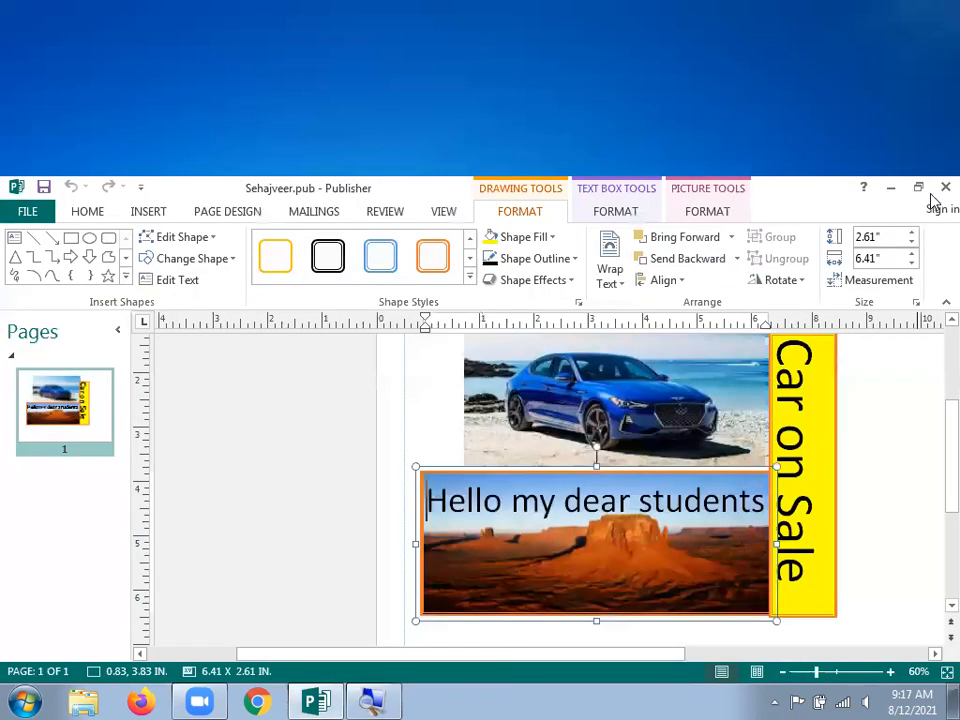
pyautogui.click(943, 188)
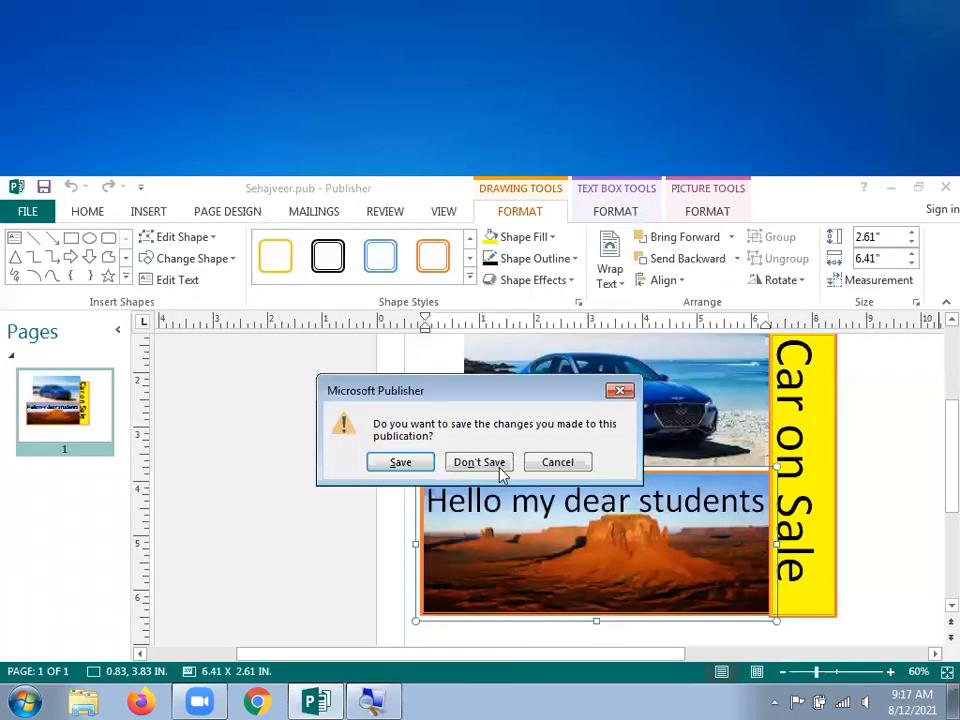
pyautogui.click(420, 462)
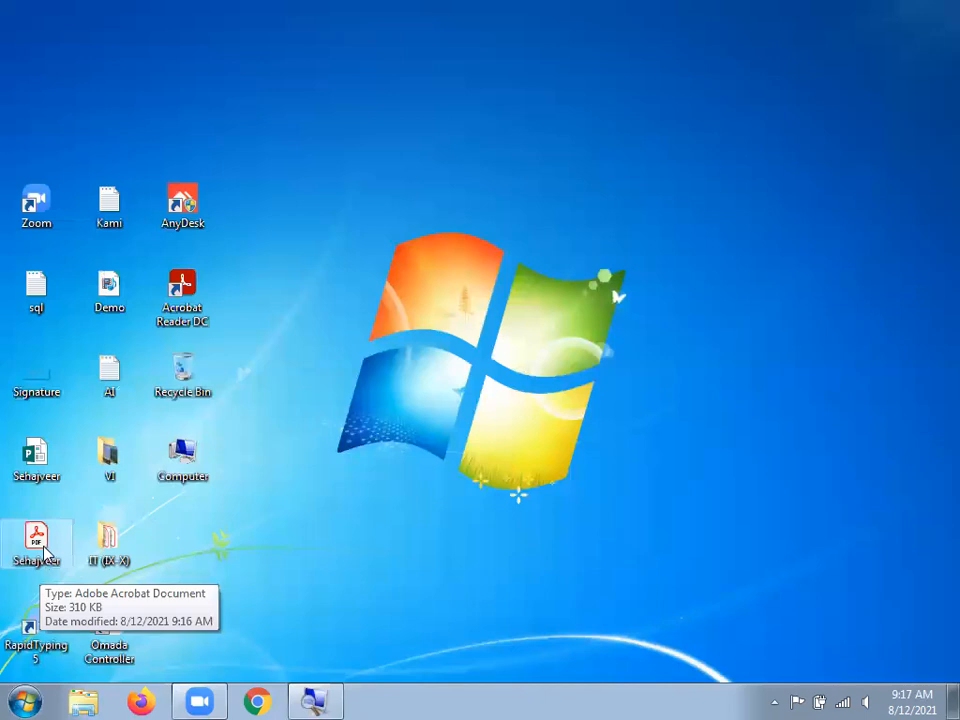
pyautogui.click(44, 542)
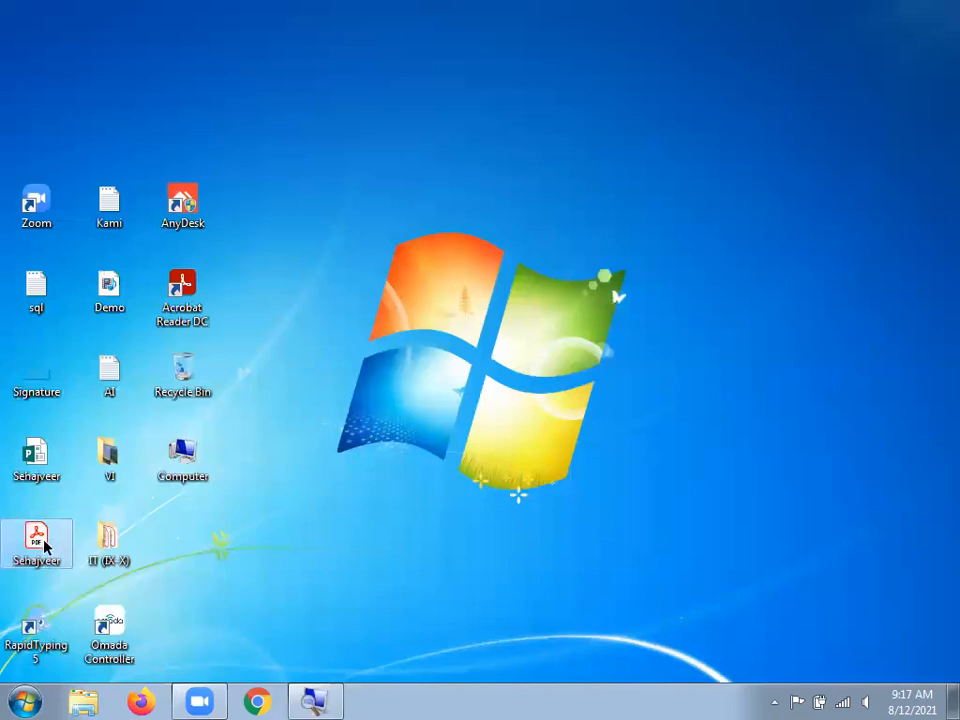
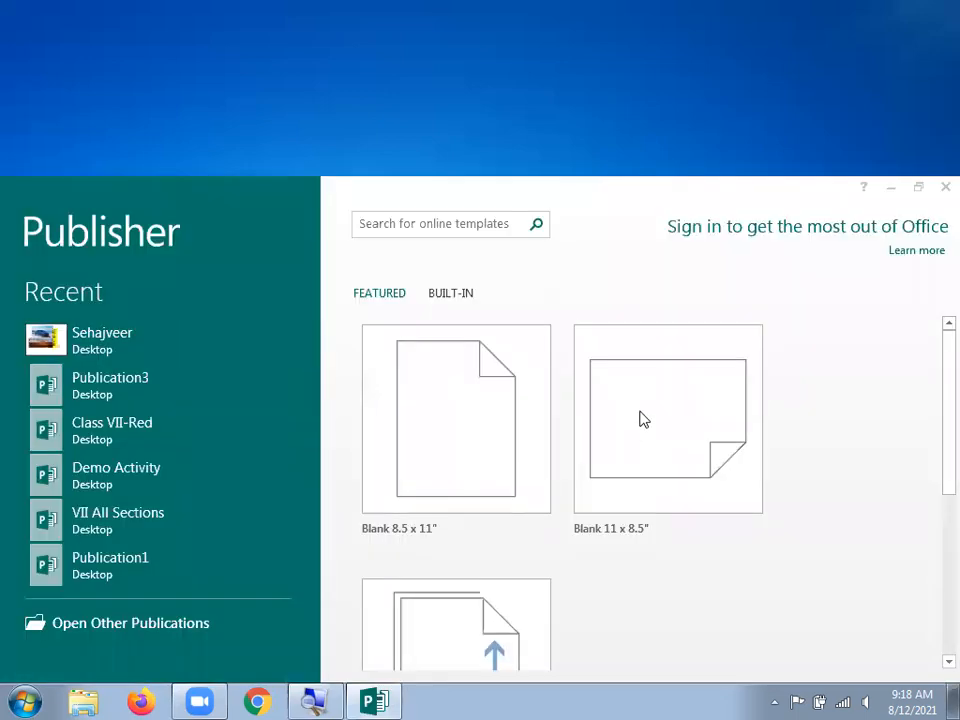
# Create a blank 11 x 8.5" publication and draw a text box about 9.83 x 2.10 in across the upper part of the page
pyautogui.click(636, 434)
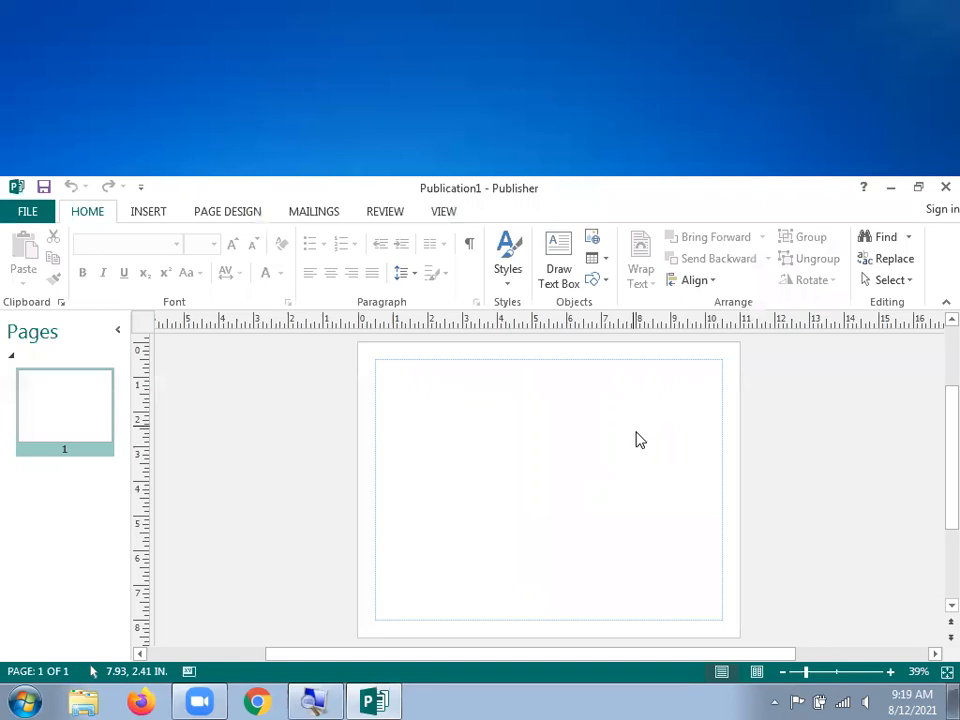
pyautogui.click(148, 212)
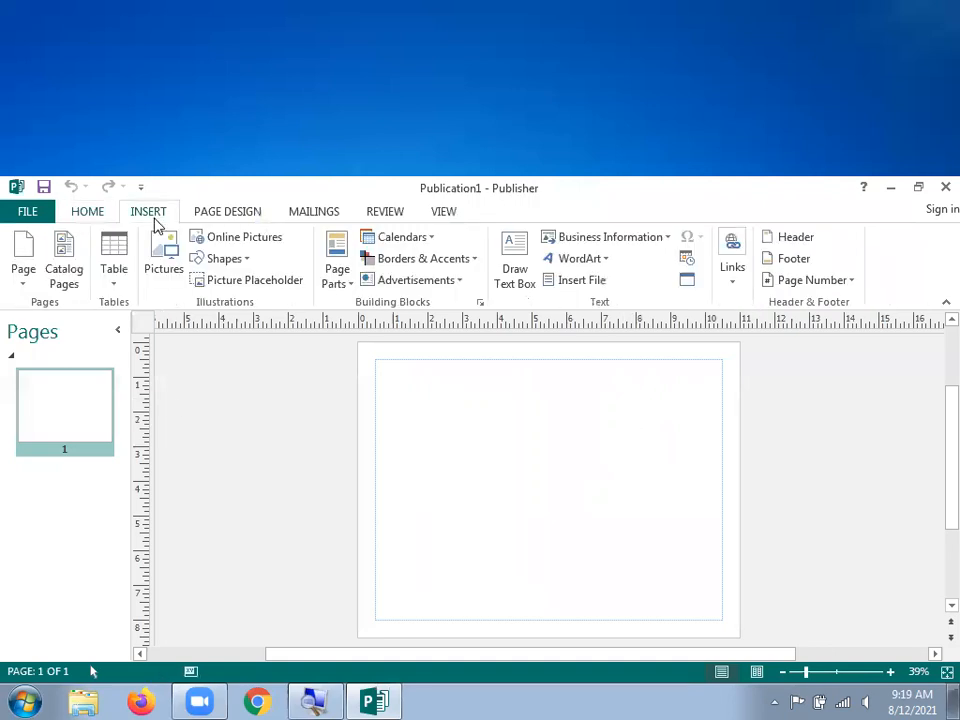
pyautogui.click(512, 262)
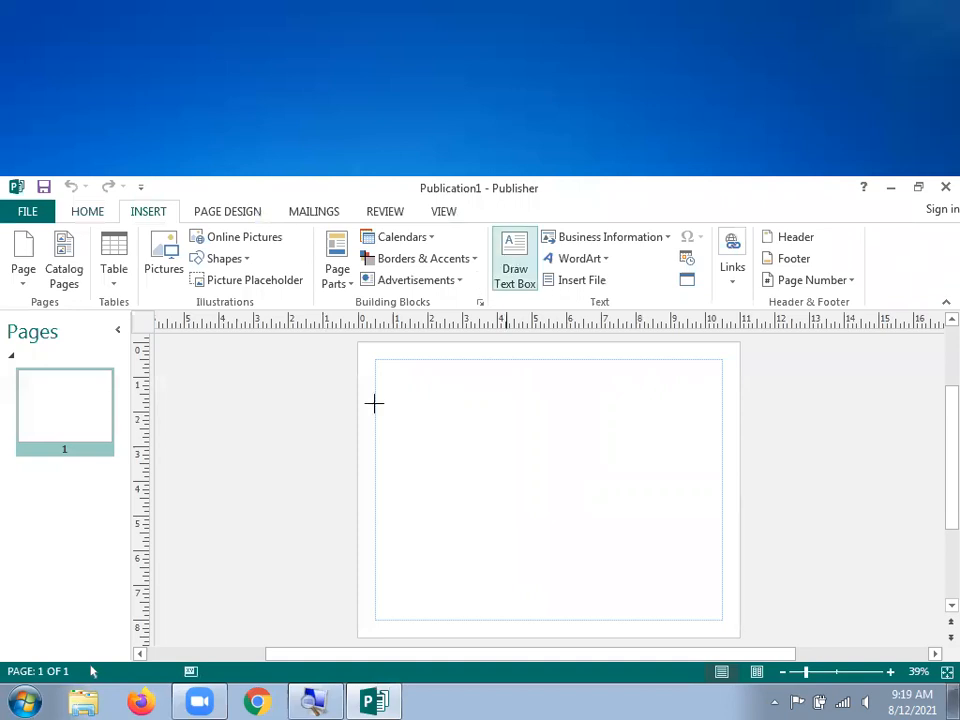
pyautogui.moveTo(660, 418); pyautogui.dragTo(716, 433)
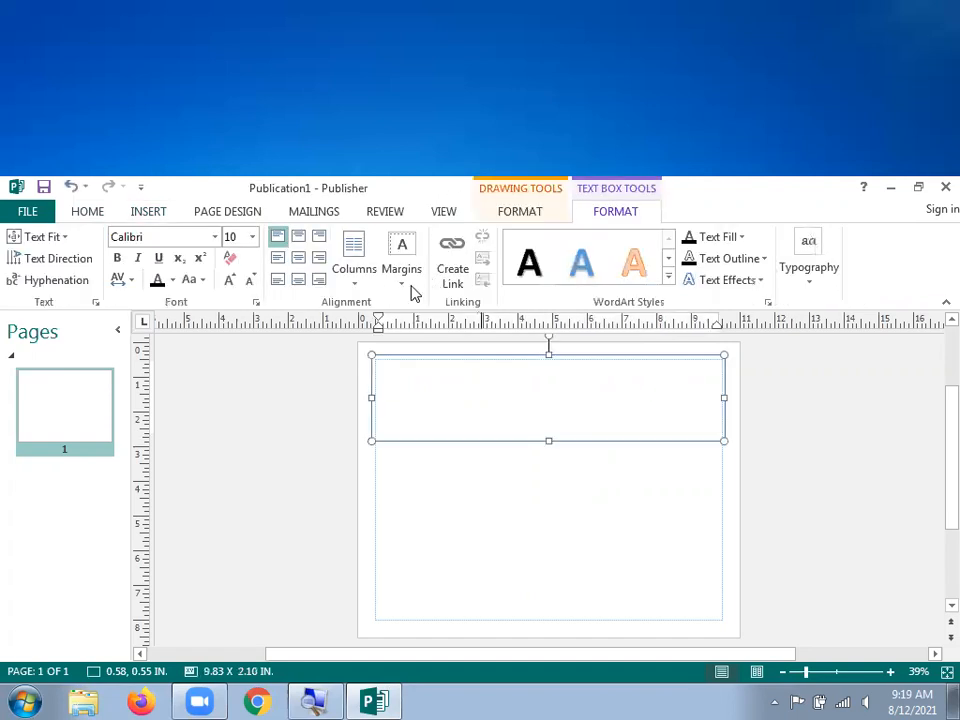
pyautogui.click(439, 491)
# Draw a text box about 4.13 x 5.18 in below the wide box, against the page's left margin
pyautogui.click(146, 214)
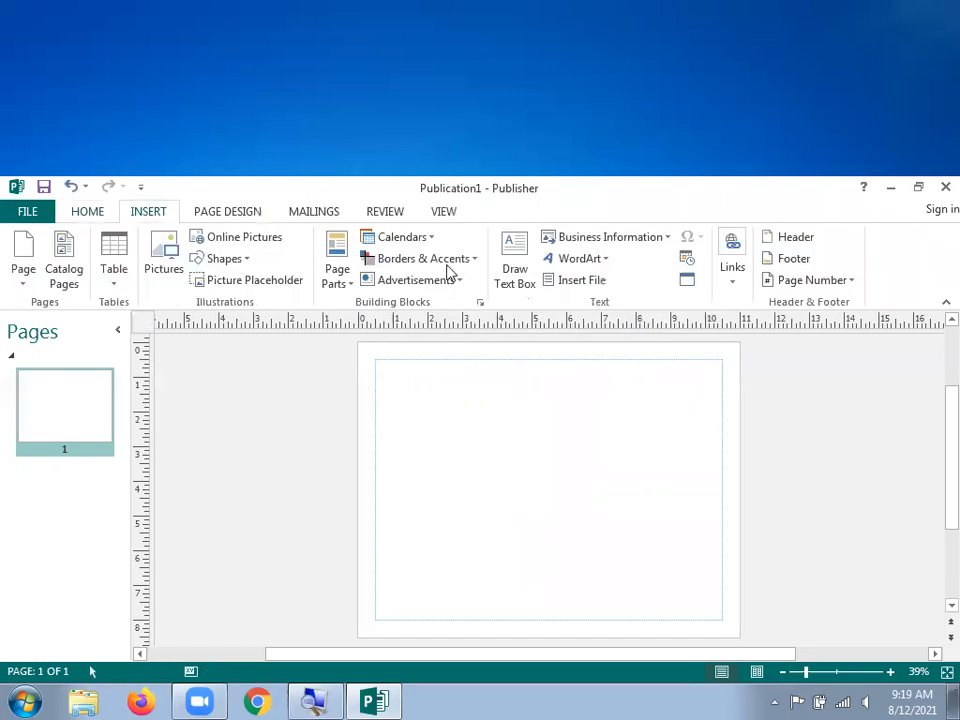
pyautogui.click(515, 257)
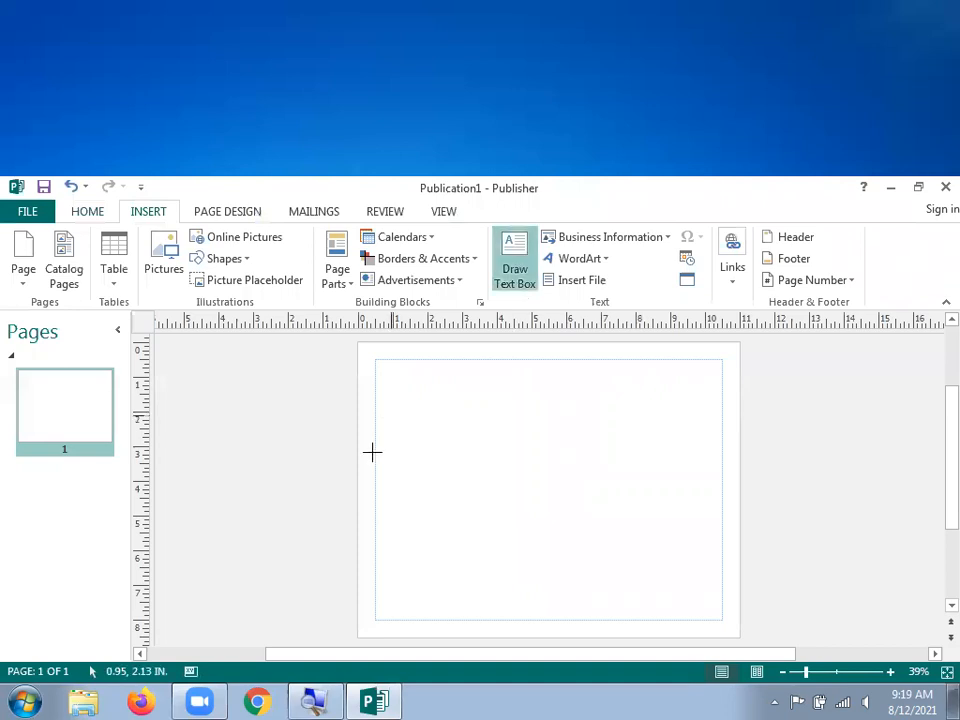
pyautogui.moveTo(376, 437); pyautogui.dragTo(516, 615)
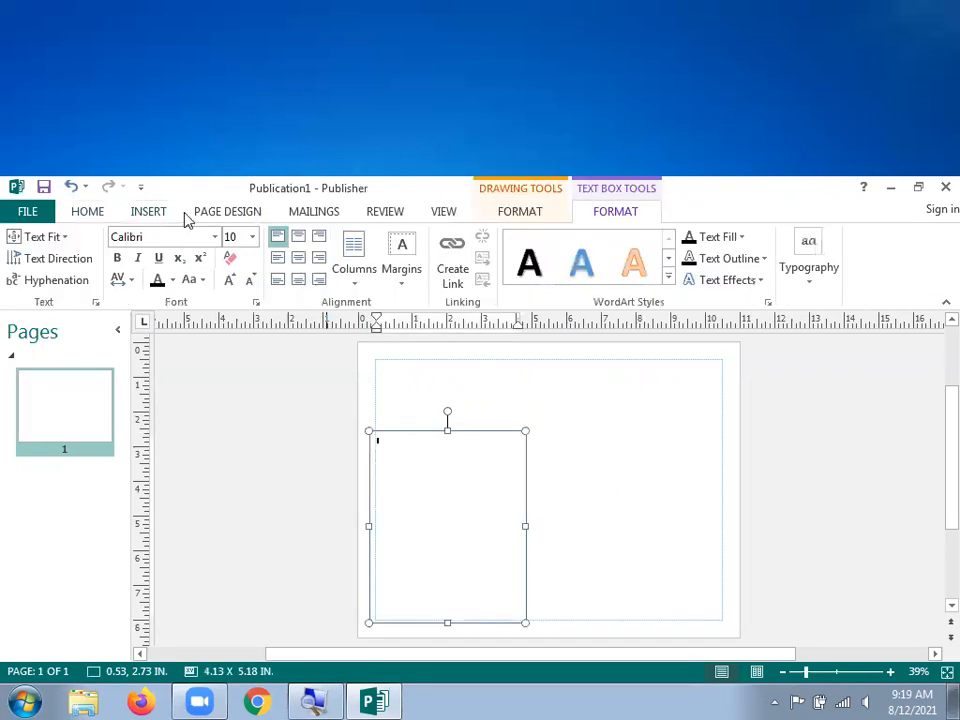
# Draw a third text box about 5.32 x 5.16 in beside the lower-left box, reaching the page's right margin
pyautogui.click(132, 214)
pyautogui.click(514, 256)
pyautogui.moveTo(533, 436)
pyautogui.mouseDown()
pyautogui.moveTo(612, 480)
pyautogui.moveTo(687, 548)
pyautogui.moveTo(718, 613)
pyautogui.moveTo(690, 622)
pyautogui.mouseUp()
pyautogui.click(462, 397)
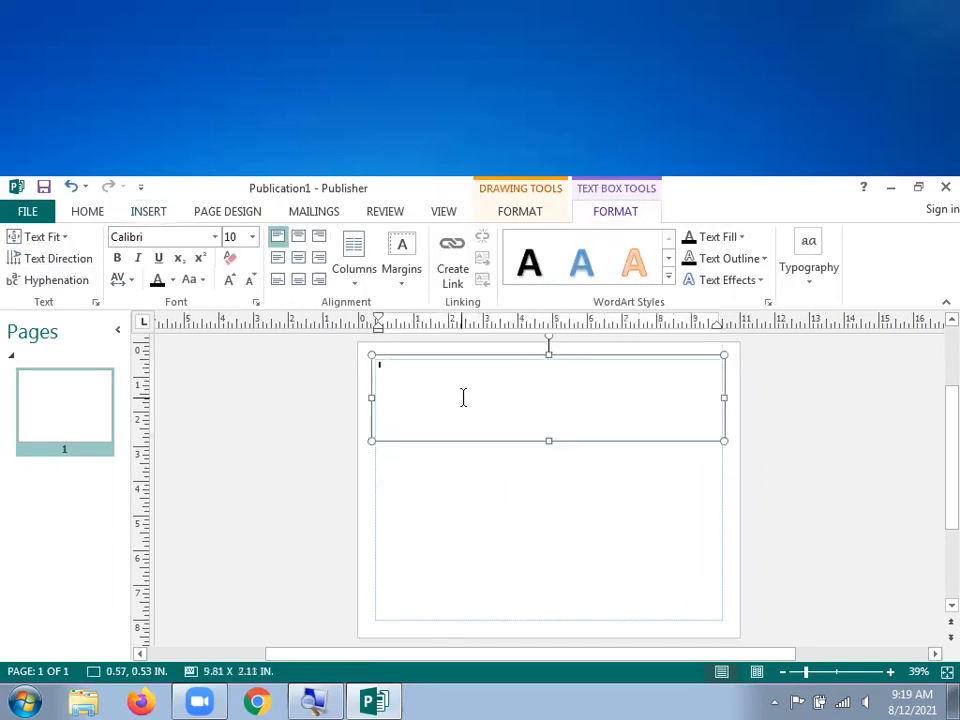
pyautogui.click(414, 521)
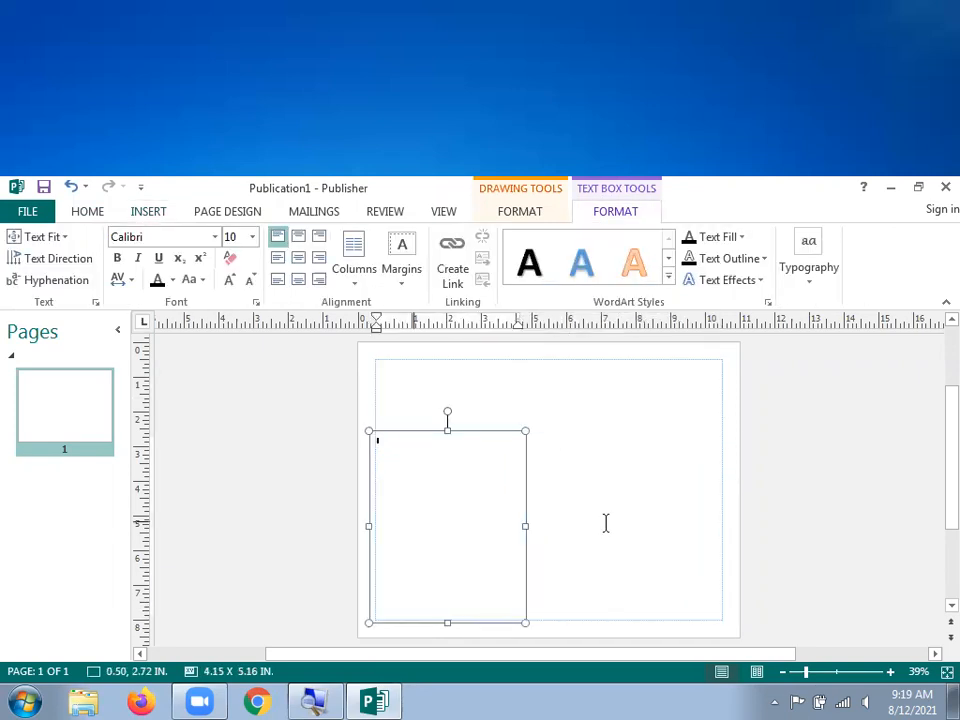
pyautogui.click(637, 500)
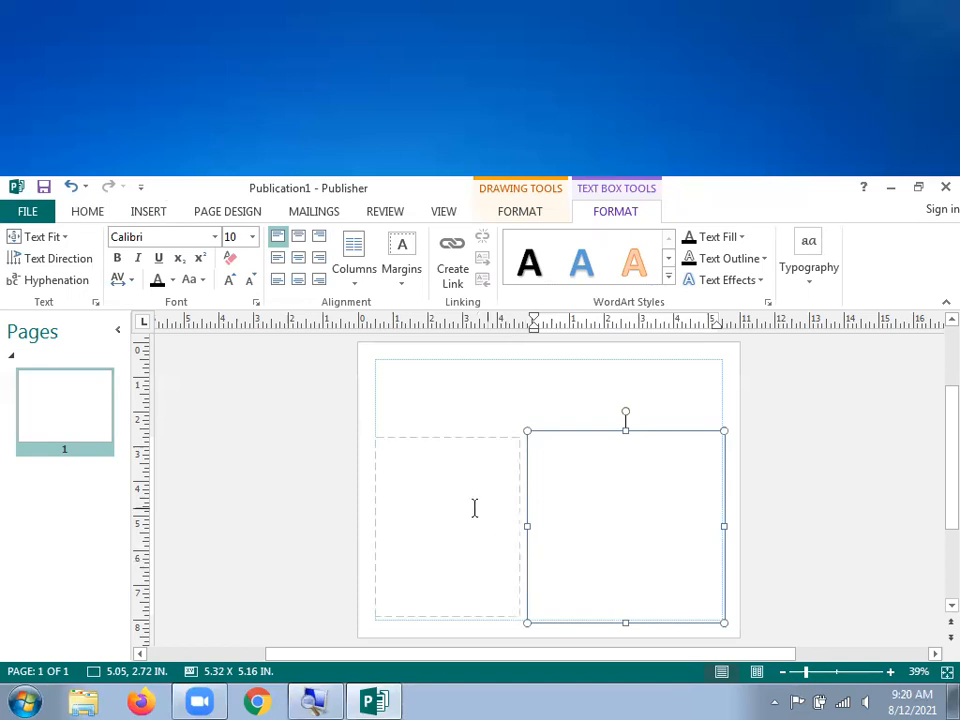
# Enter the title "Demo for linking" in the wide upper text box, enlarged to 72 pt and centred both ways
pyautogui.click(475, 393)
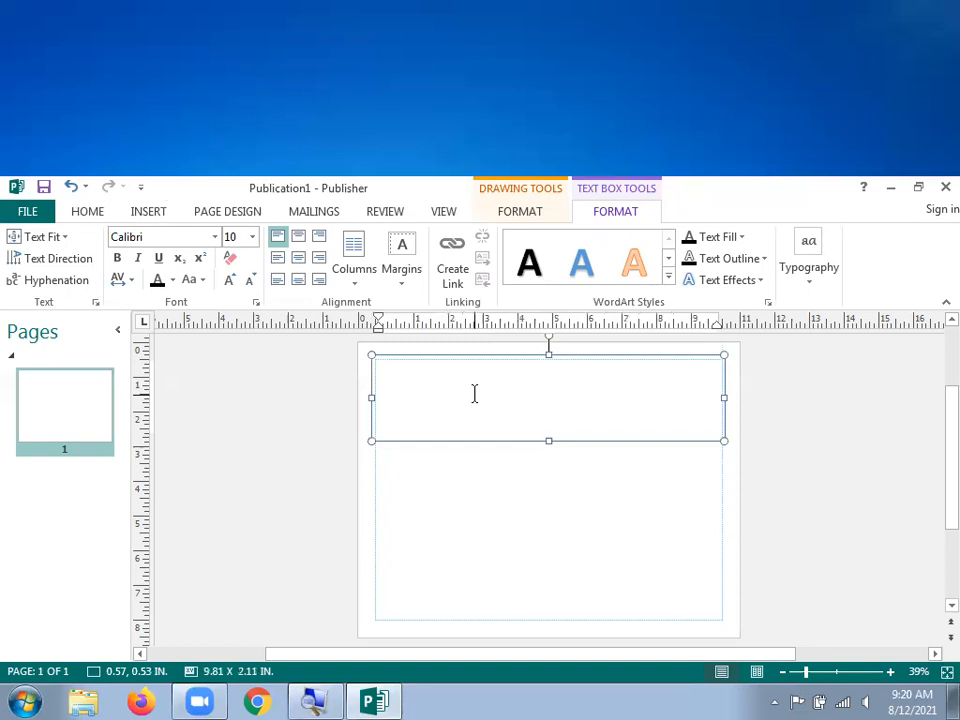
pyautogui.write('same iTexining')
pyautogui.tripleClick(386, 372)
pyautogui.click(230, 281)
pyautogui.click(230, 281)
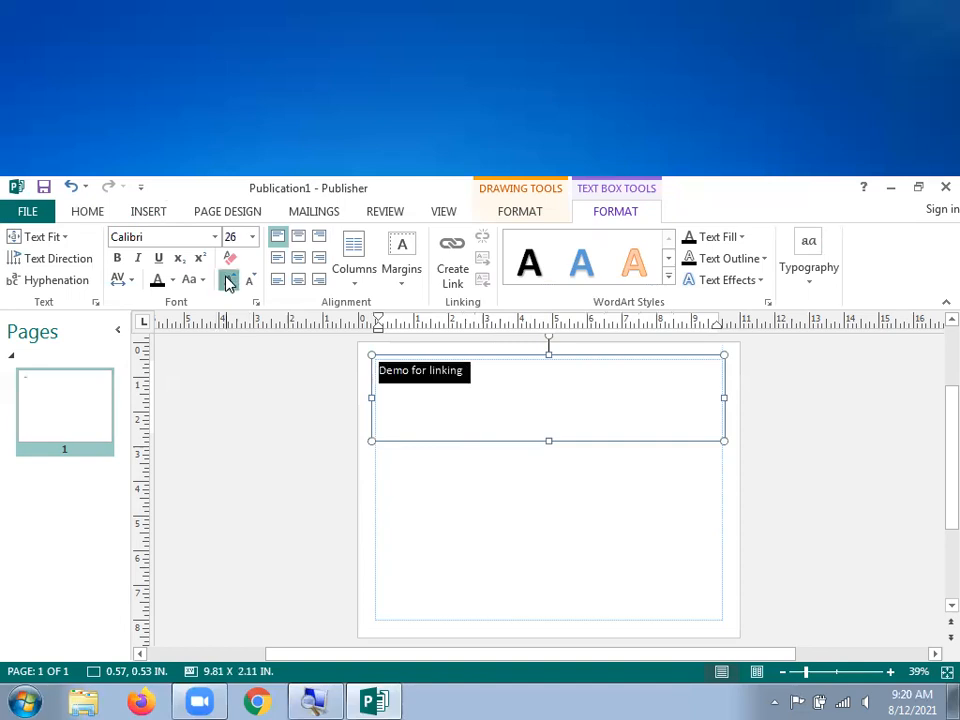
pyautogui.click(230, 281)
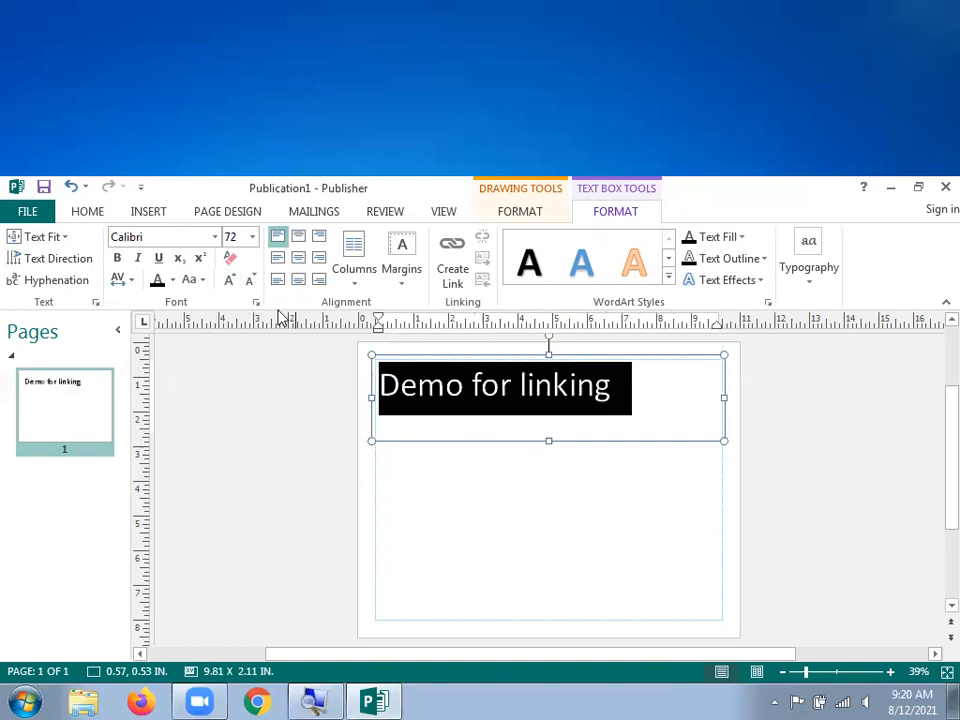
pyautogui.click(301, 259)
# Select the lower-left text box, switch to Word 2013 and create a blank document
pyautogui.click(420, 504)
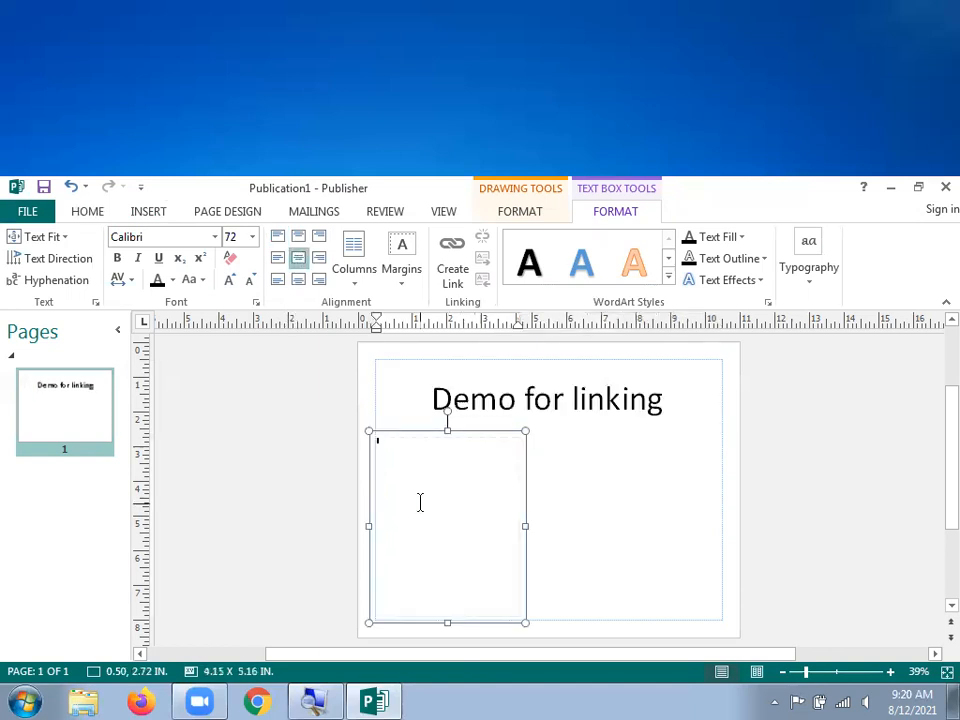
pyautogui.click(14, 698)
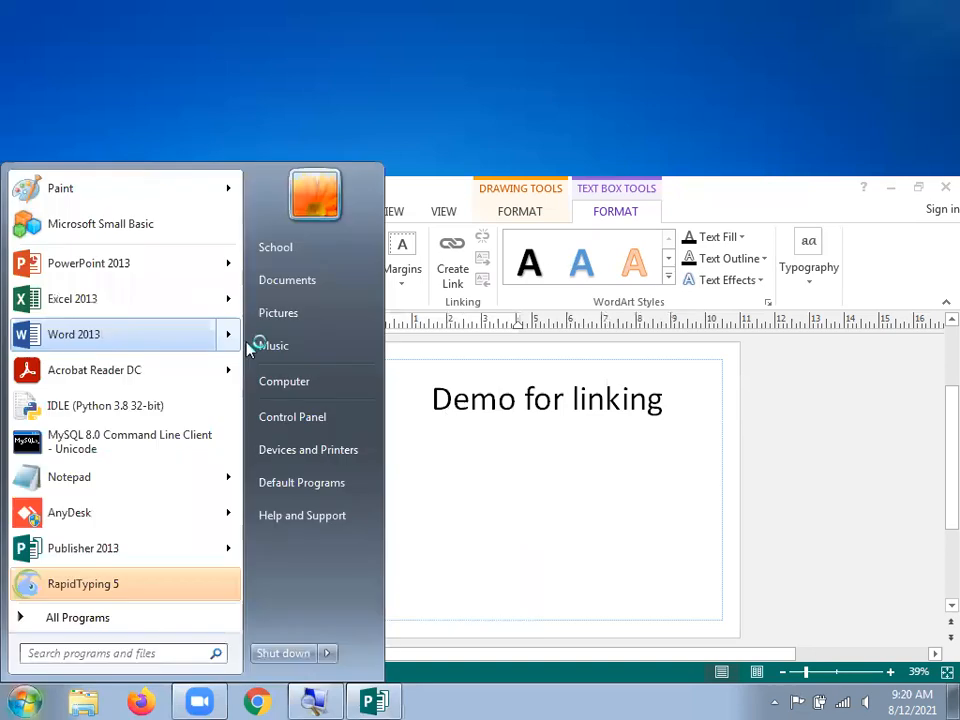
pyautogui.click(240, 338)
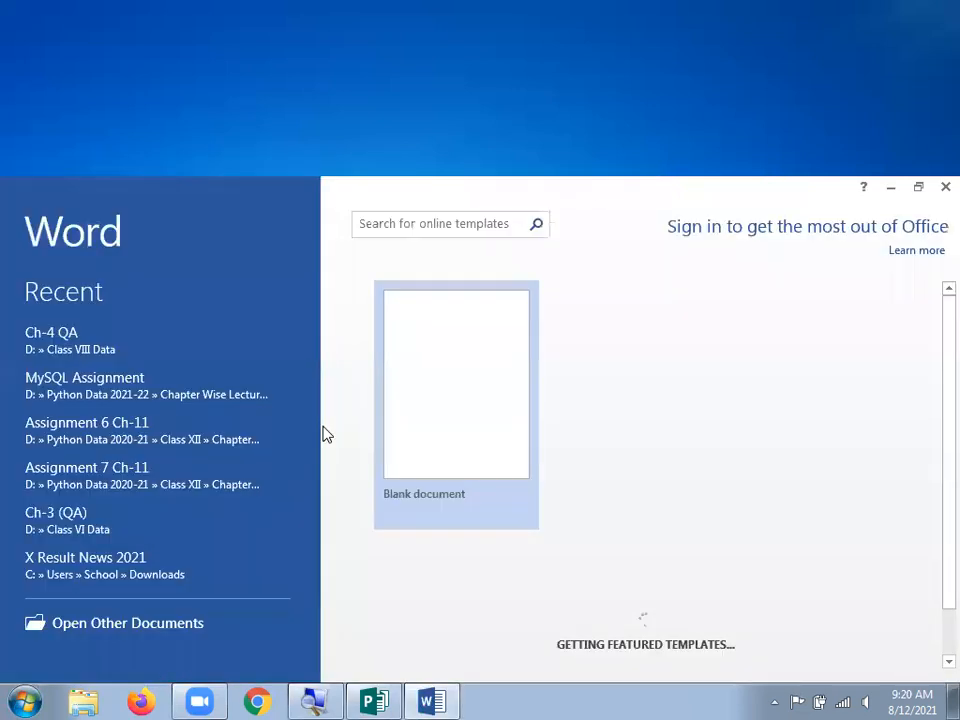
pyautogui.click(414, 384)
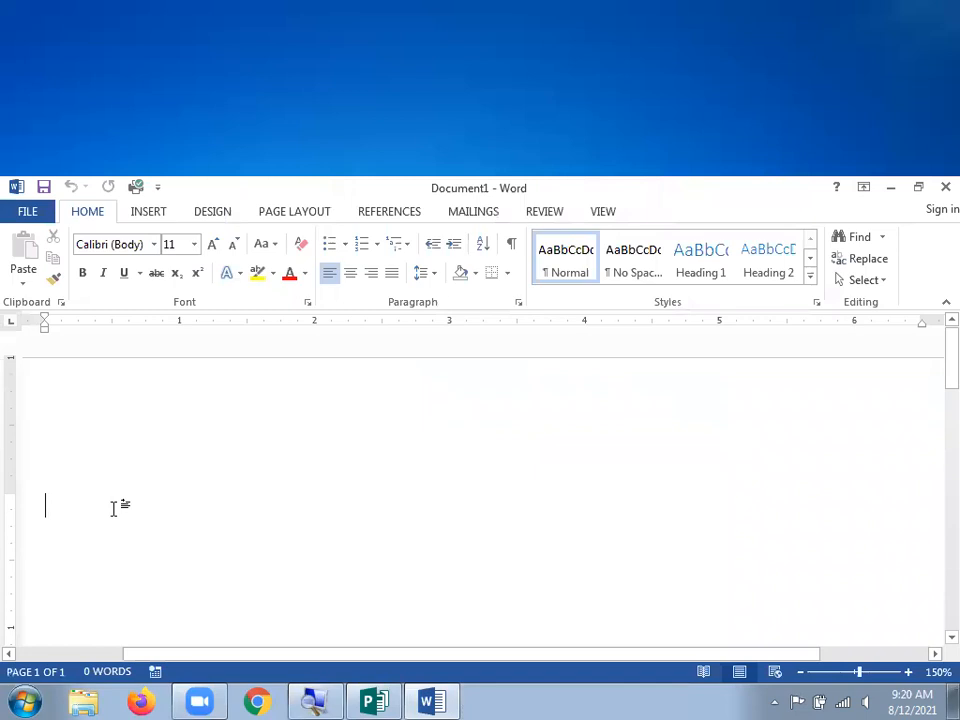
# Generate sample text in the document with =rand(4,2)
pyautogui.write('=rand')
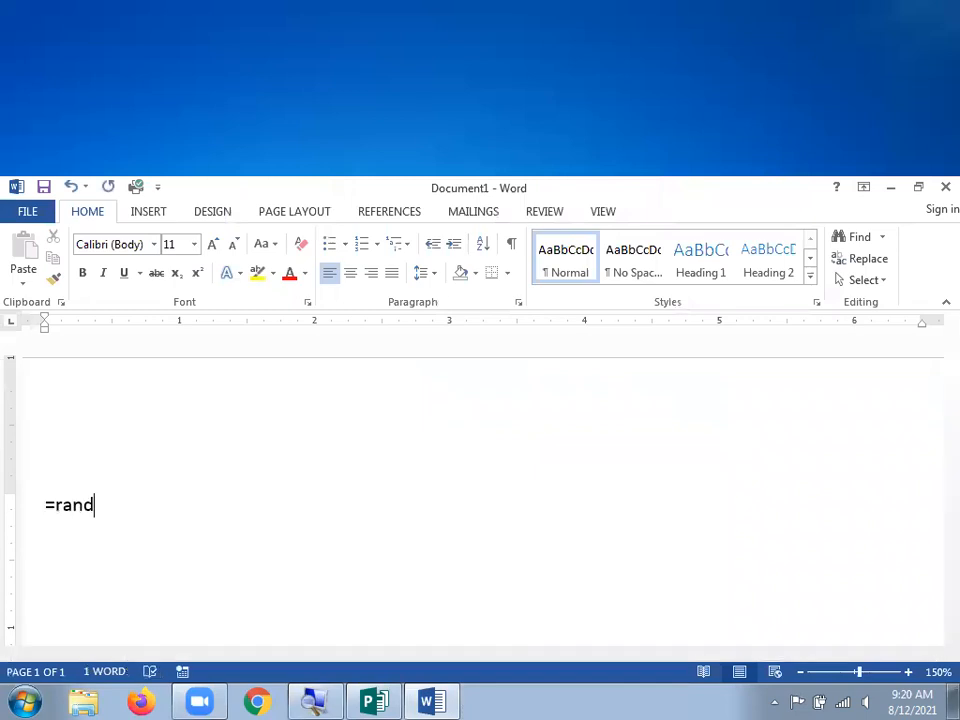
pyautogui.write('(4,2)')
pyautogui.press('Return')
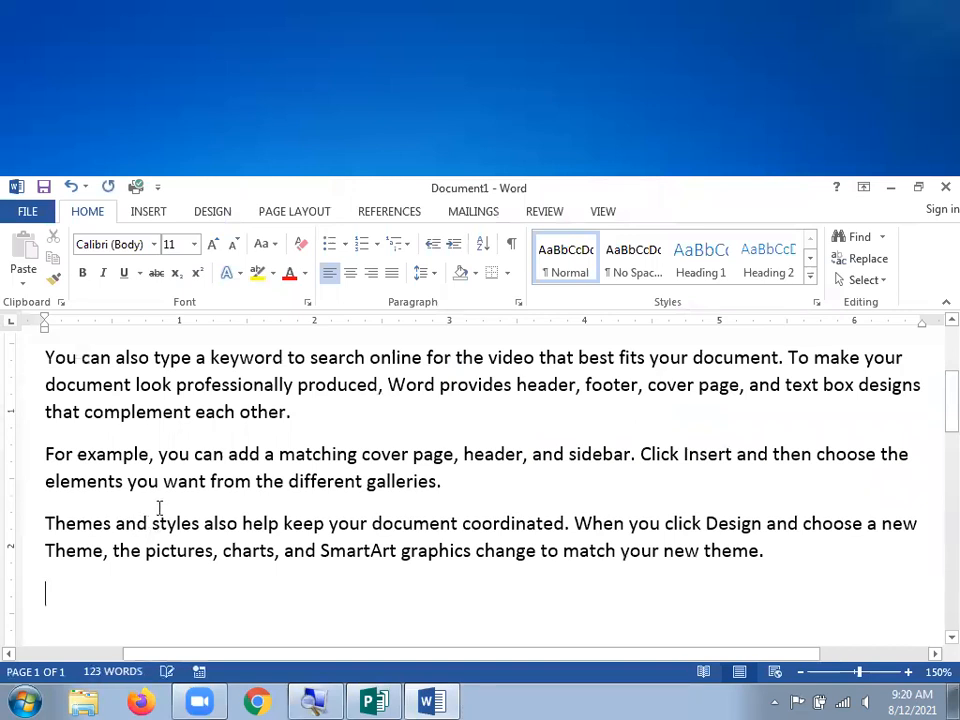
pyautogui.scroll(1, 242, 499)
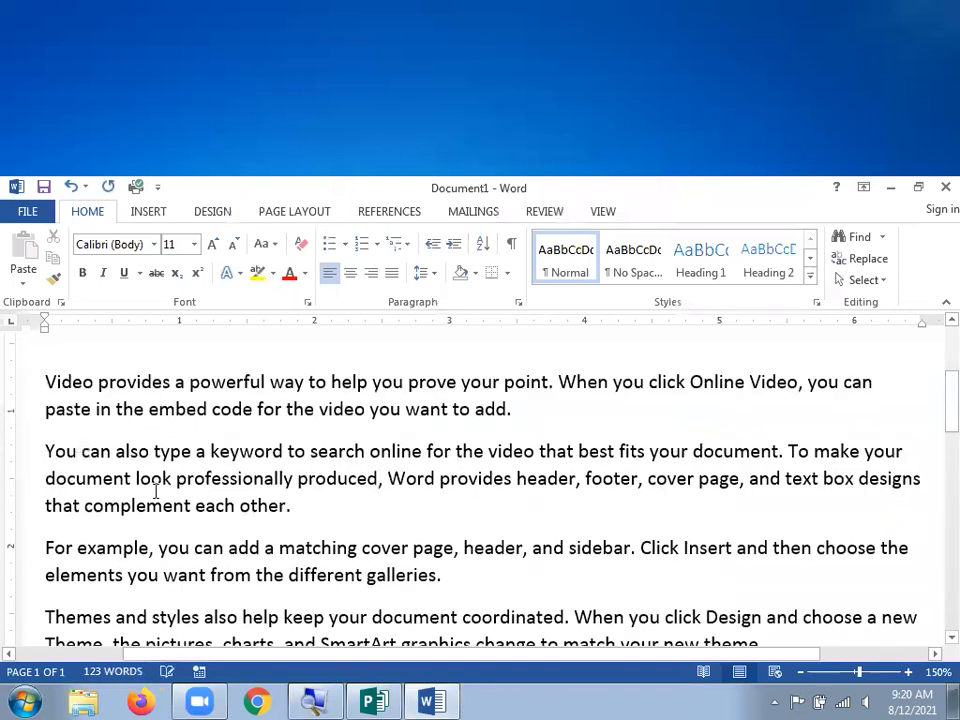
pyautogui.scroll(2, 561, 421)
# Replace all the document's text with new sample text generated by =rand(3,3)
pyautogui.hotkey('ctrl', 'a')
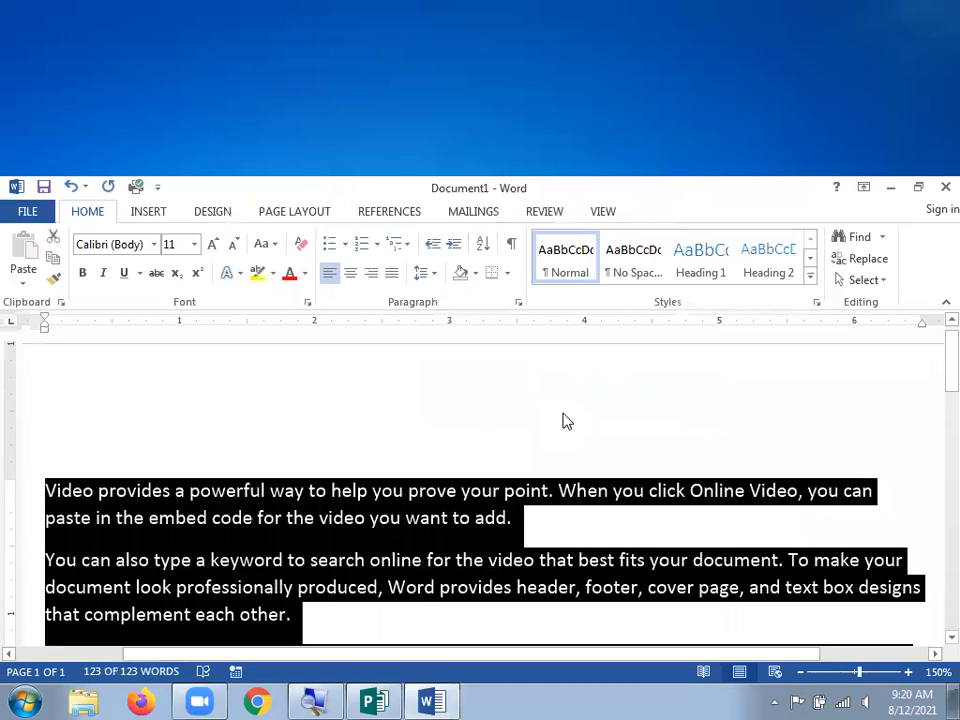
pyautogui.press('BackSpace')
pyautogui.write('=')
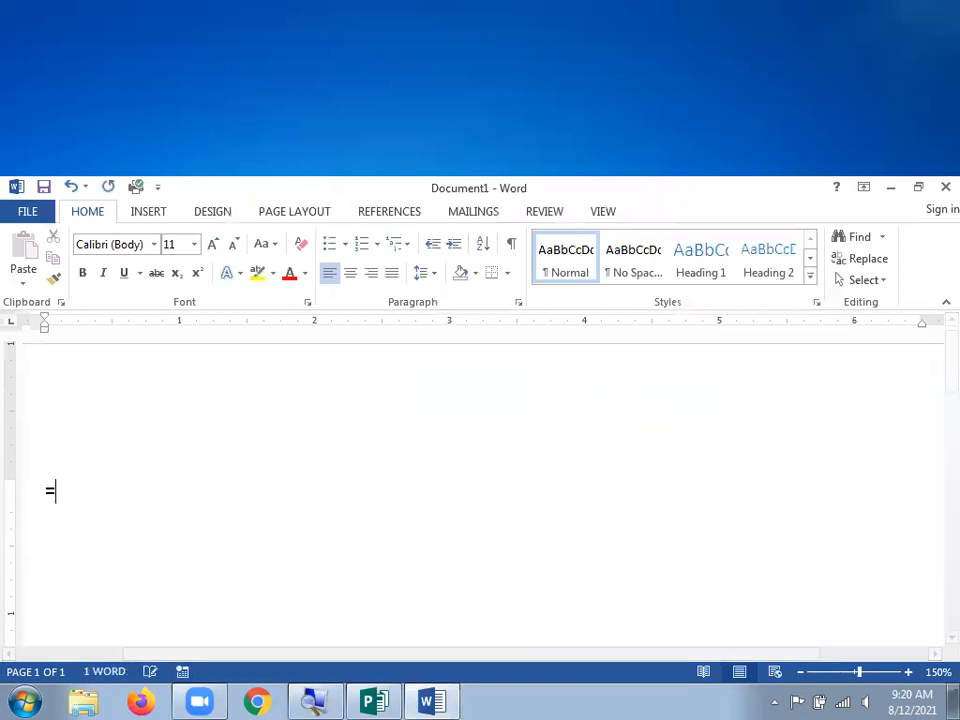
pyautogui.write('rand(')
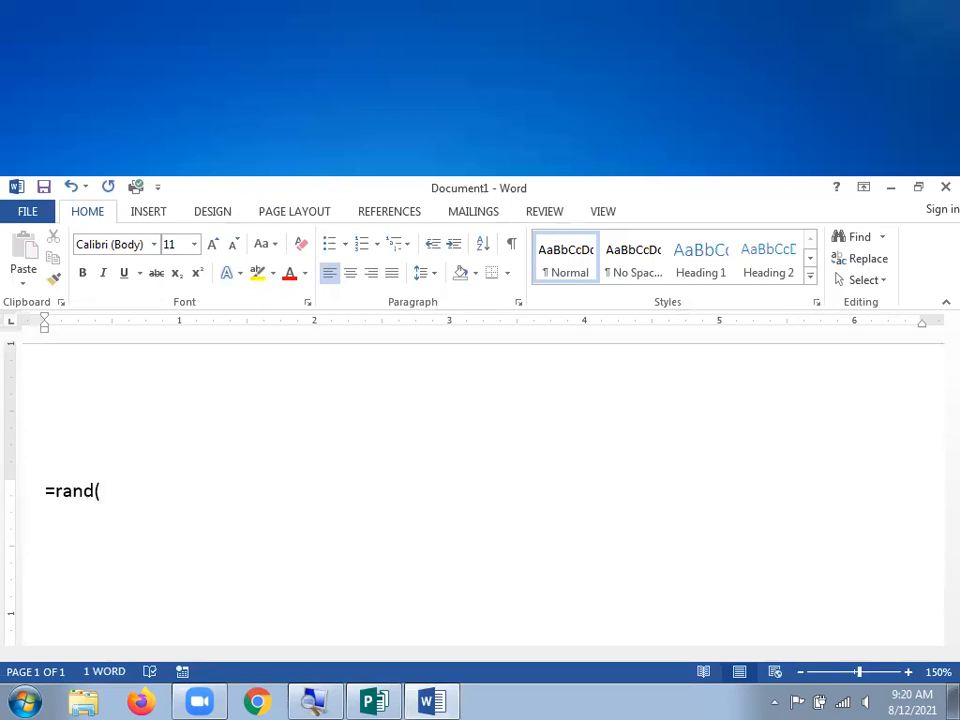
pyautogui.write('4,')
pyautogui.press('BackSpace')
pyautogui.press('BackSpace')
pyautogui.write('3,3)')
pyautogui.press('Return')
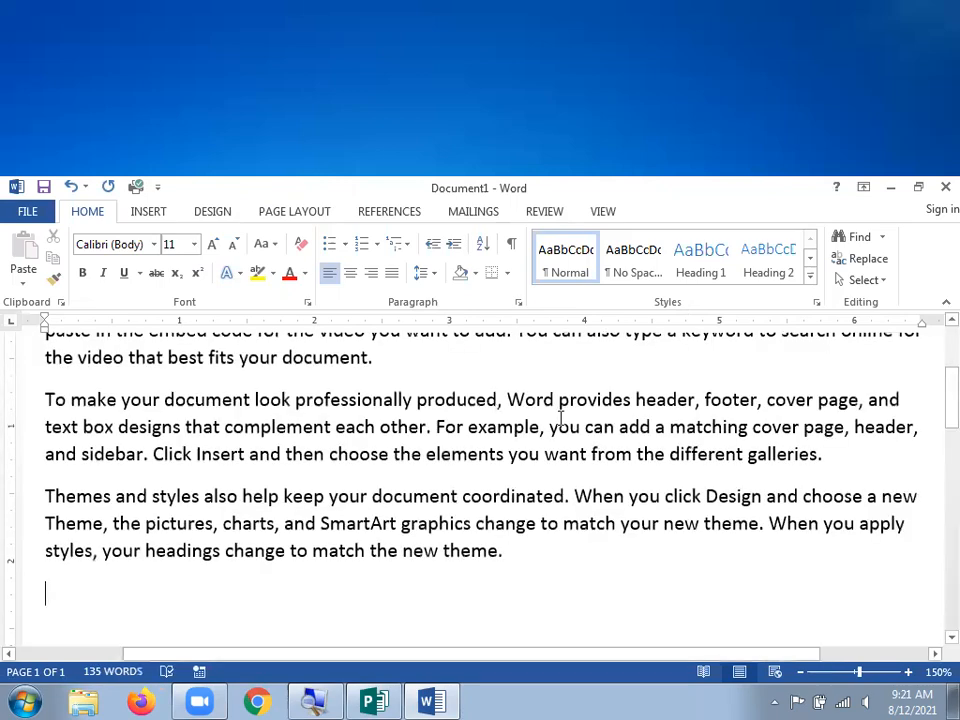
# Copy the three sample paragraphs, switch to Publisher and paste them as text only into the lower-left text box
pyautogui.scroll(1, 317, 467)
pyautogui.scroll(1, 317, 467)
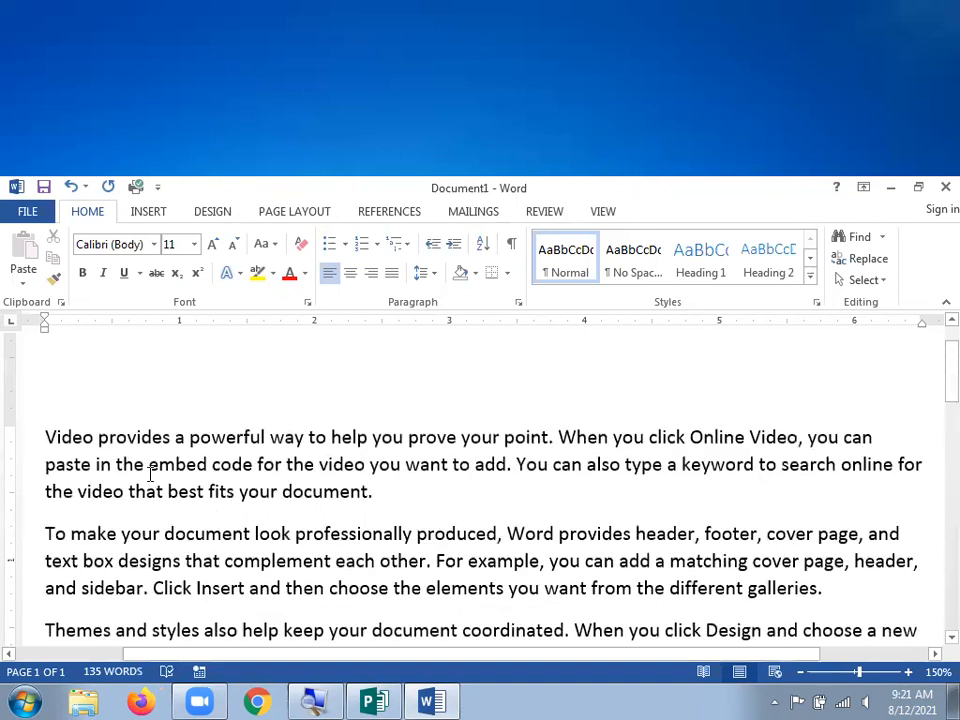
pyautogui.moveTo(46, 434); pyautogui.dragTo(500, 625)
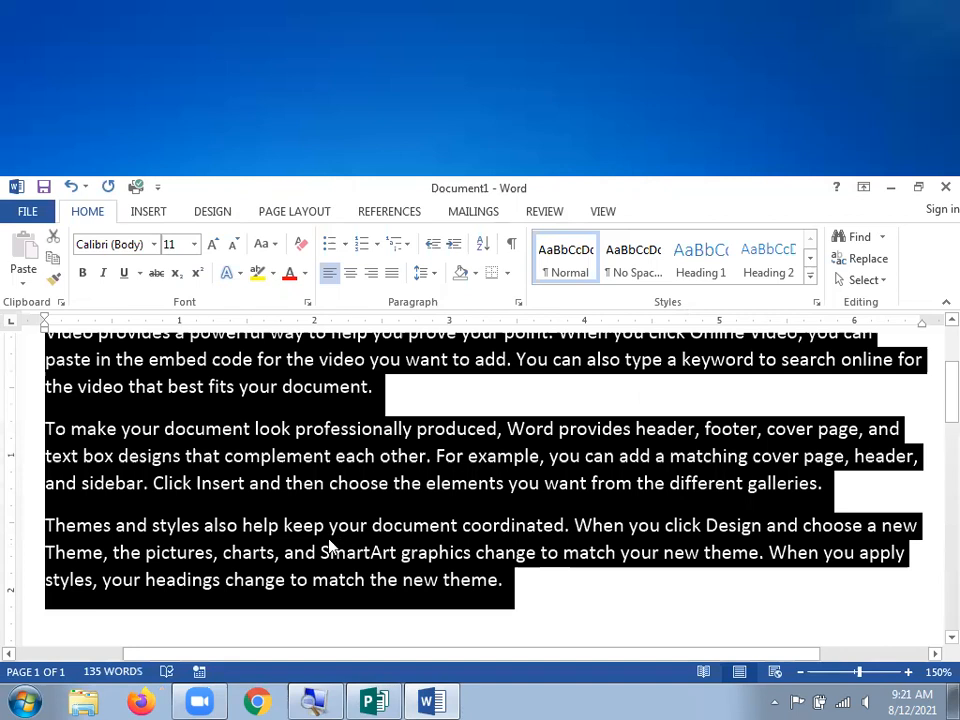
pyautogui.rightClick(349, 462)
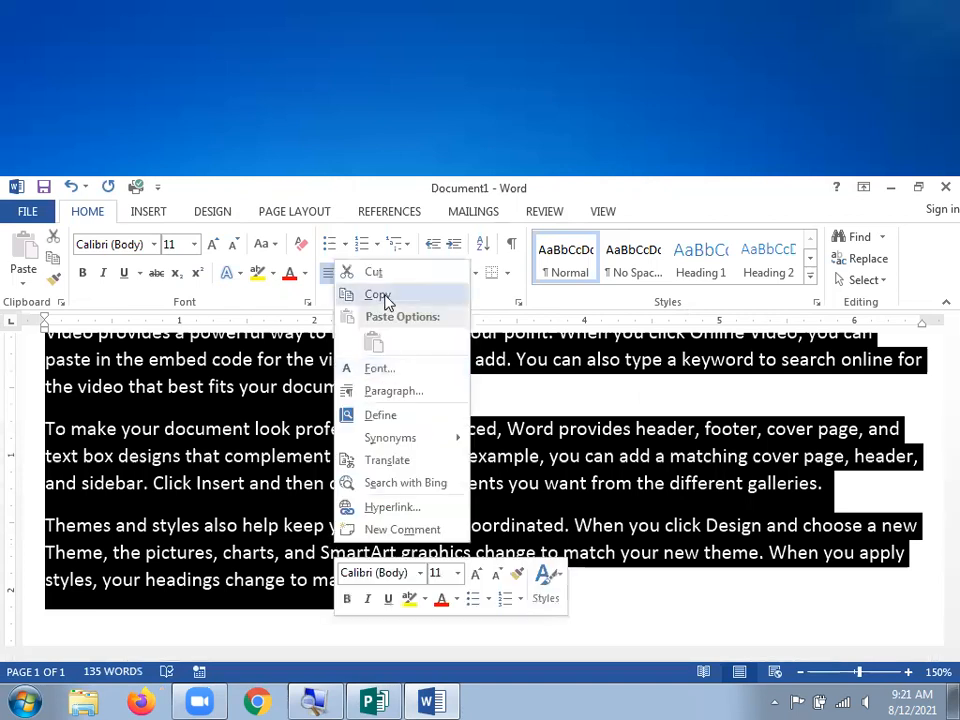
pyautogui.click(378, 295)
pyautogui.click(376, 702)
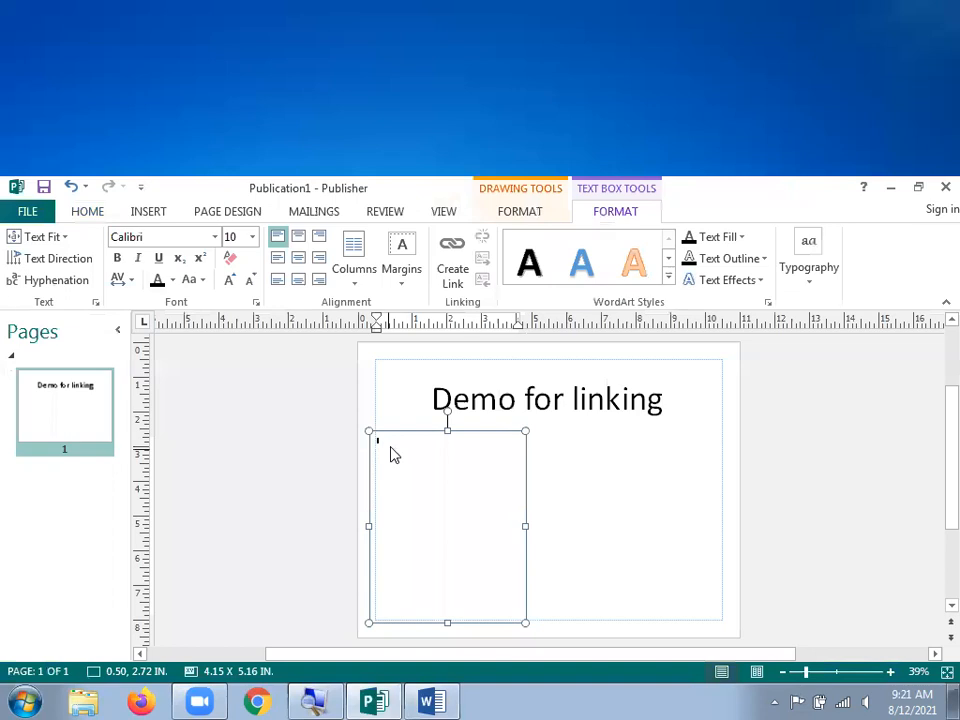
pyautogui.rightClick(398, 450)
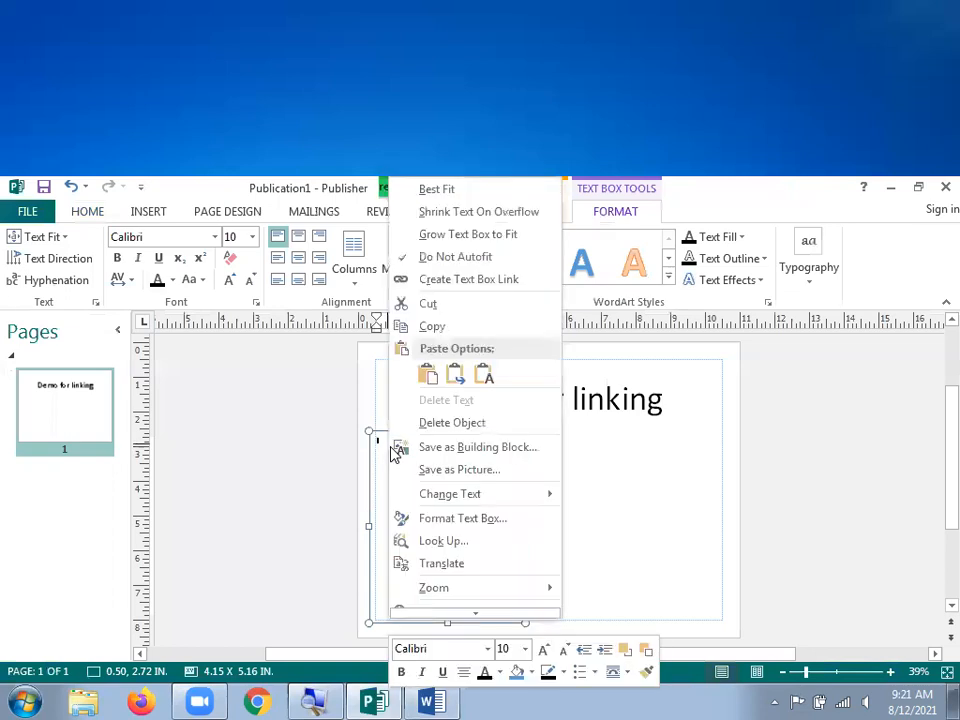
pyautogui.click(485, 373)
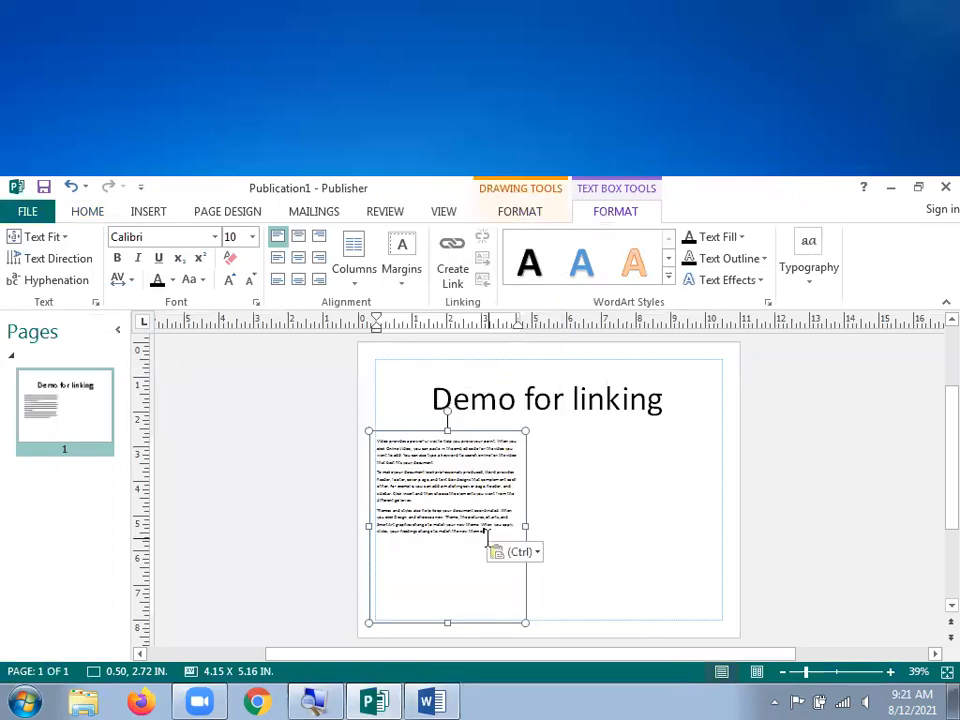
# Select all the pasted text in the lower-left text box and enlarge it to 24 pt
pyautogui.moveTo(487, 535); pyautogui.dragTo(374, 436)
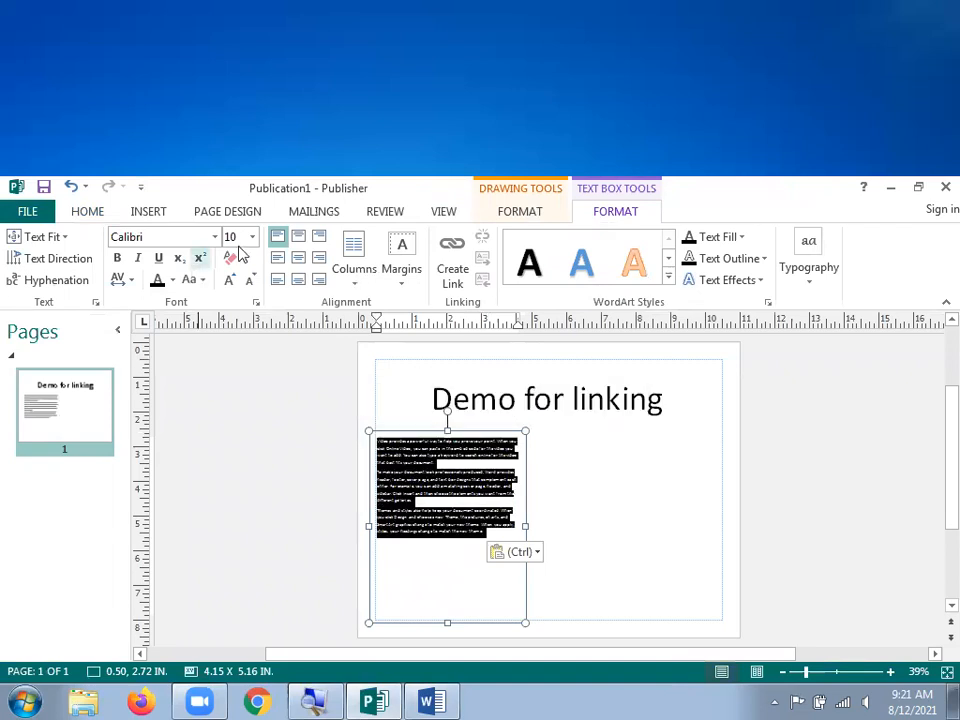
pyautogui.click(231, 281)
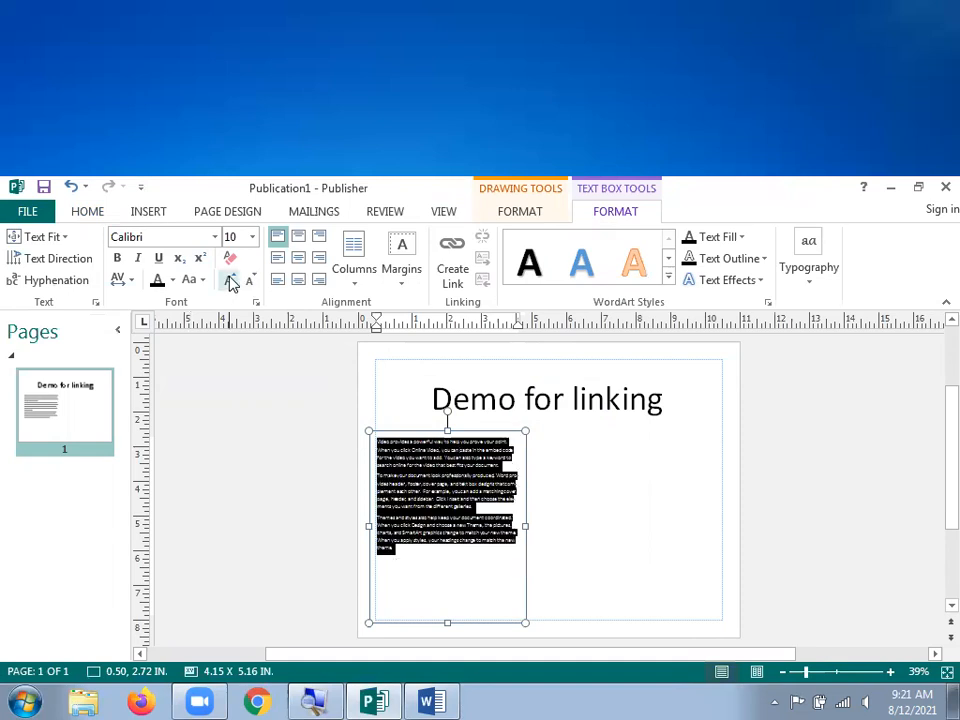
pyautogui.click(231, 281)
pyautogui.click(231, 281)
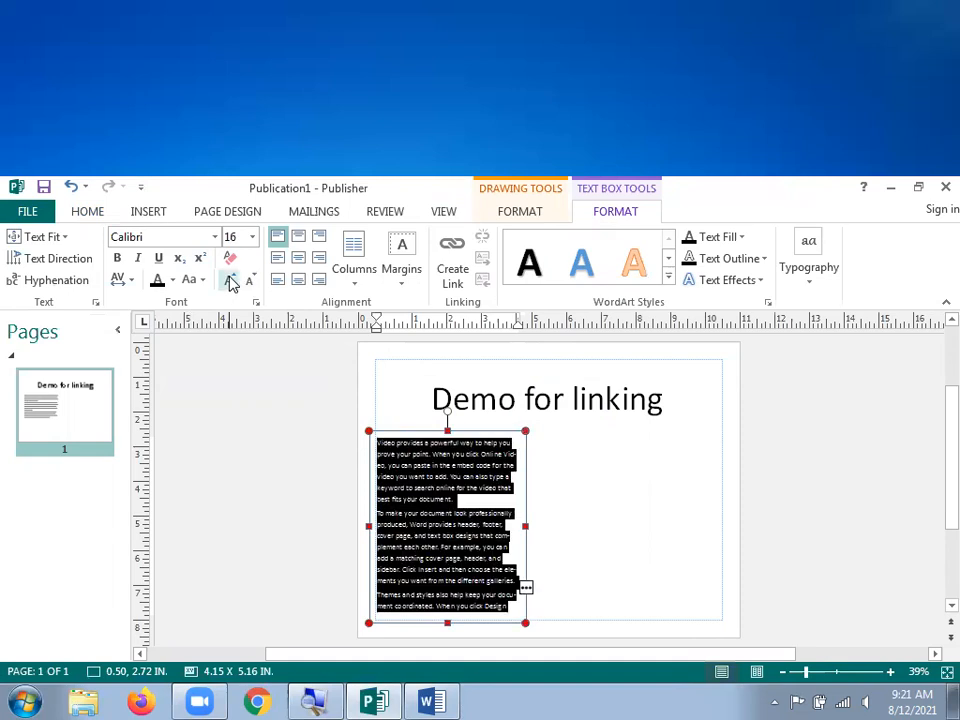
pyautogui.click(231, 281)
pyautogui.click(231, 281)
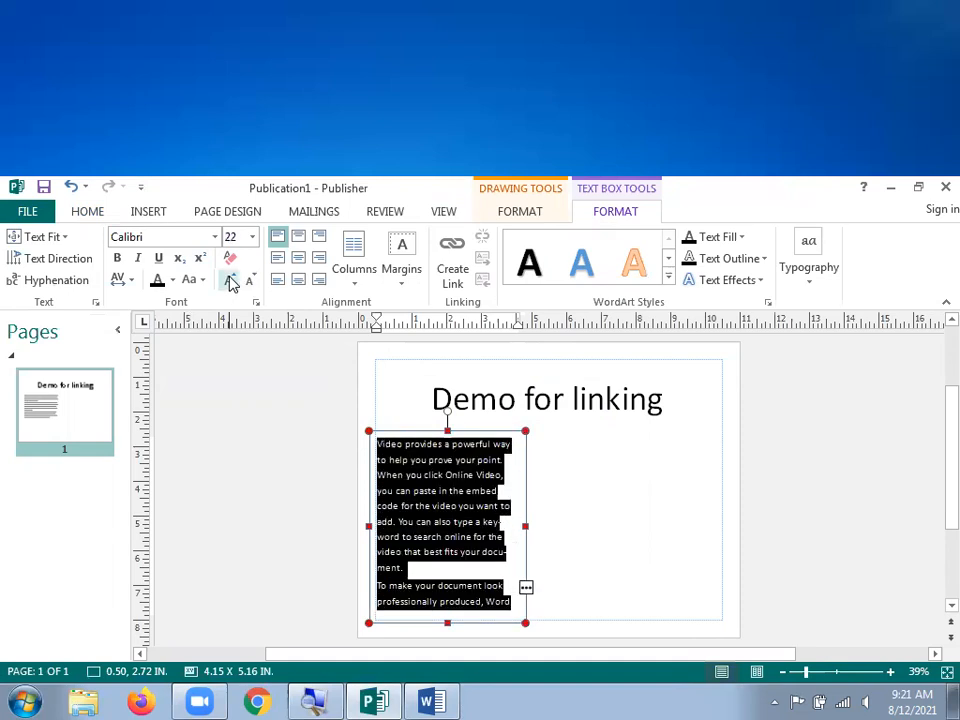
pyautogui.click(231, 281)
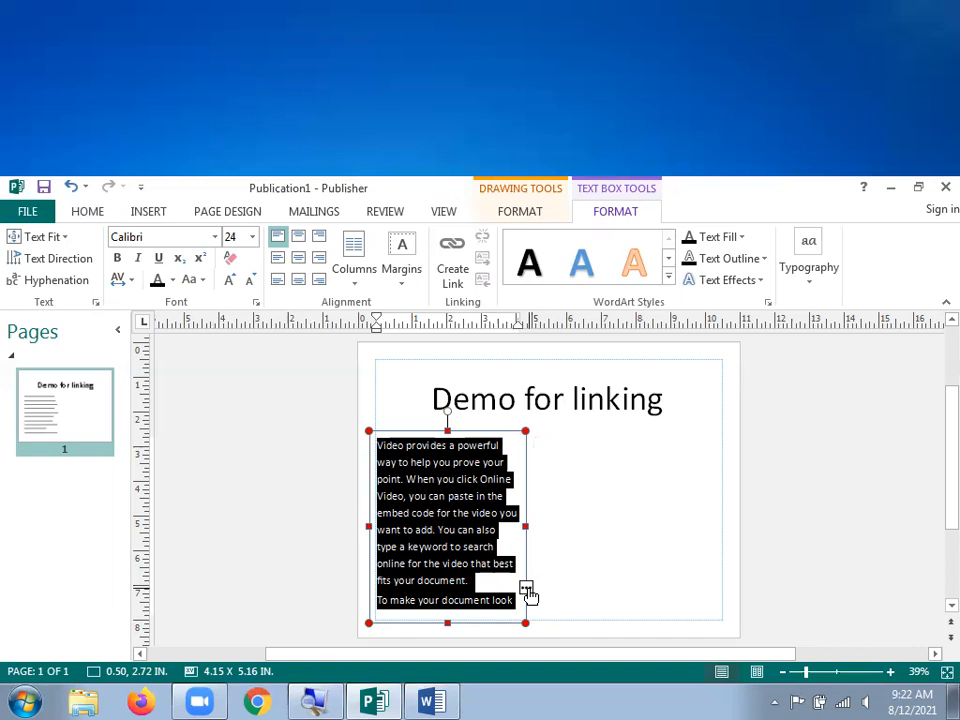
# Link the overflowing lower-left text box to the empty text box beside it, and undo that link
pyautogui.click(527, 590)
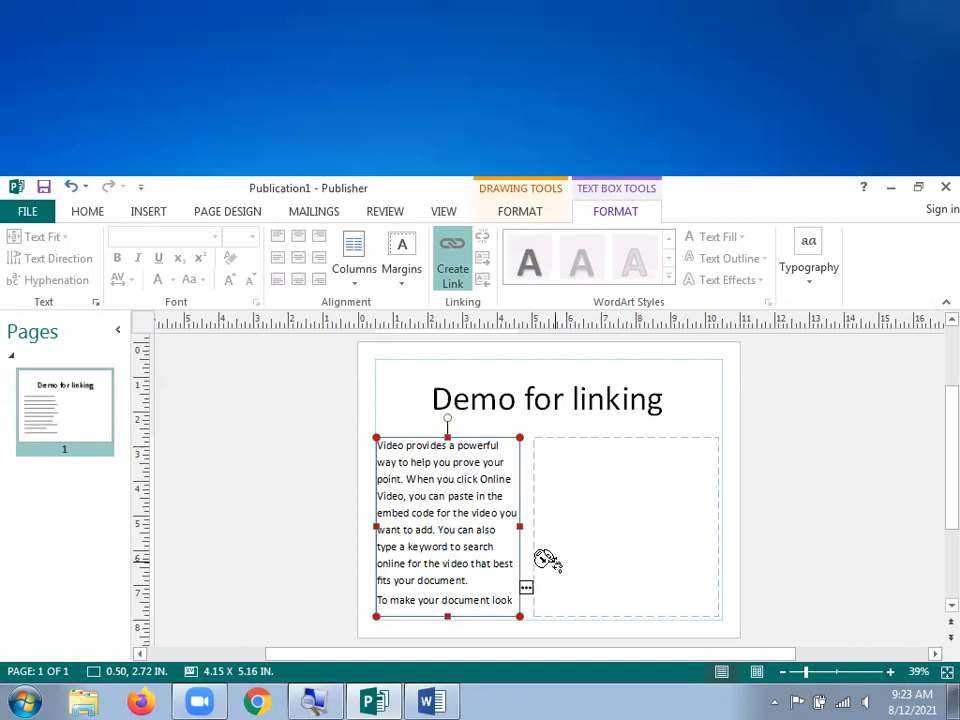
pyautogui.click(555, 561)
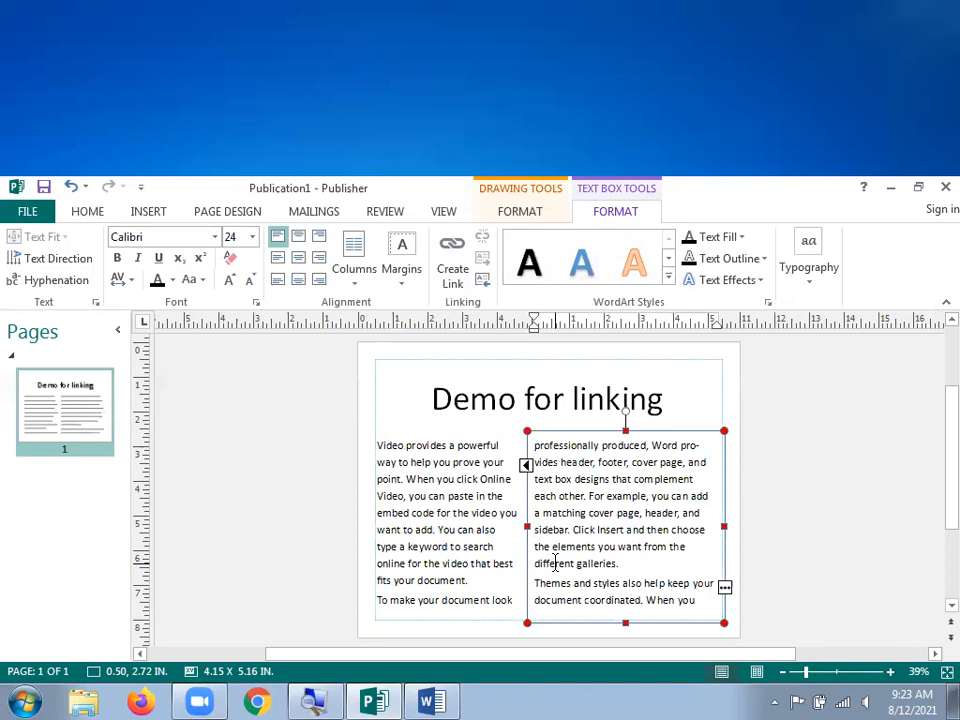
pyautogui.press('Delete')
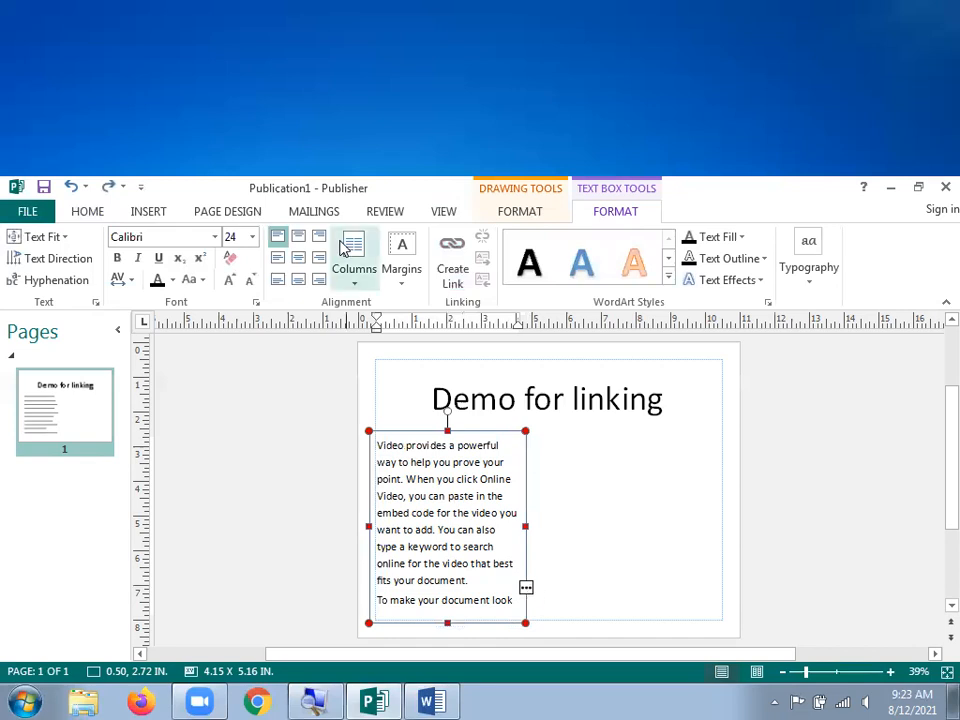
# Use Create Link to make the overflowing lower-left text flow into the empty text box beside it
pyautogui.click(548, 193)
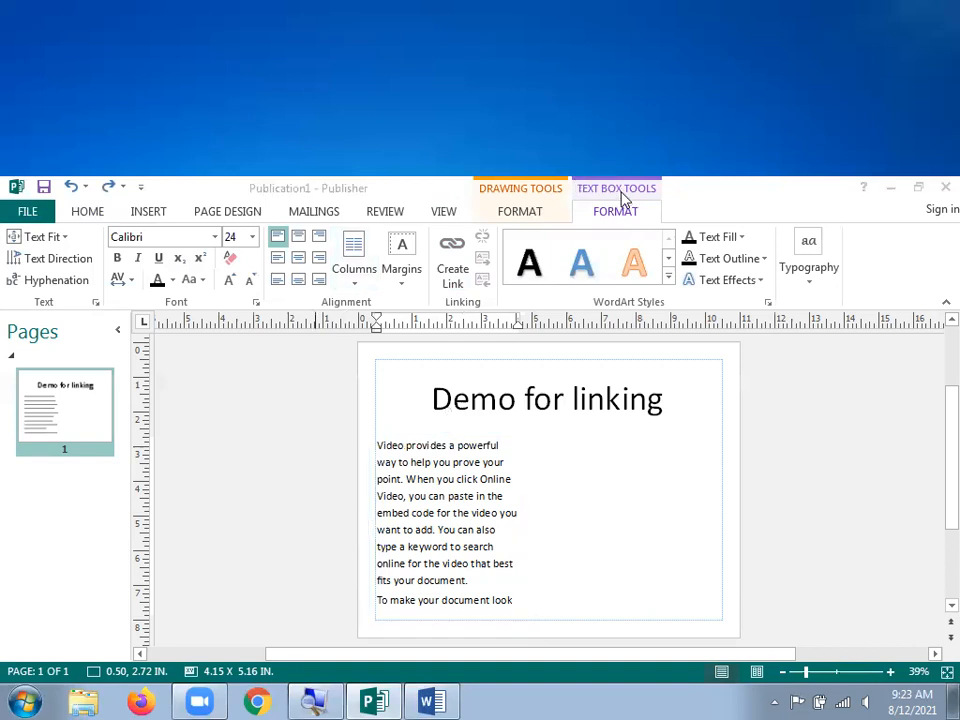
pyautogui.click(622, 198)
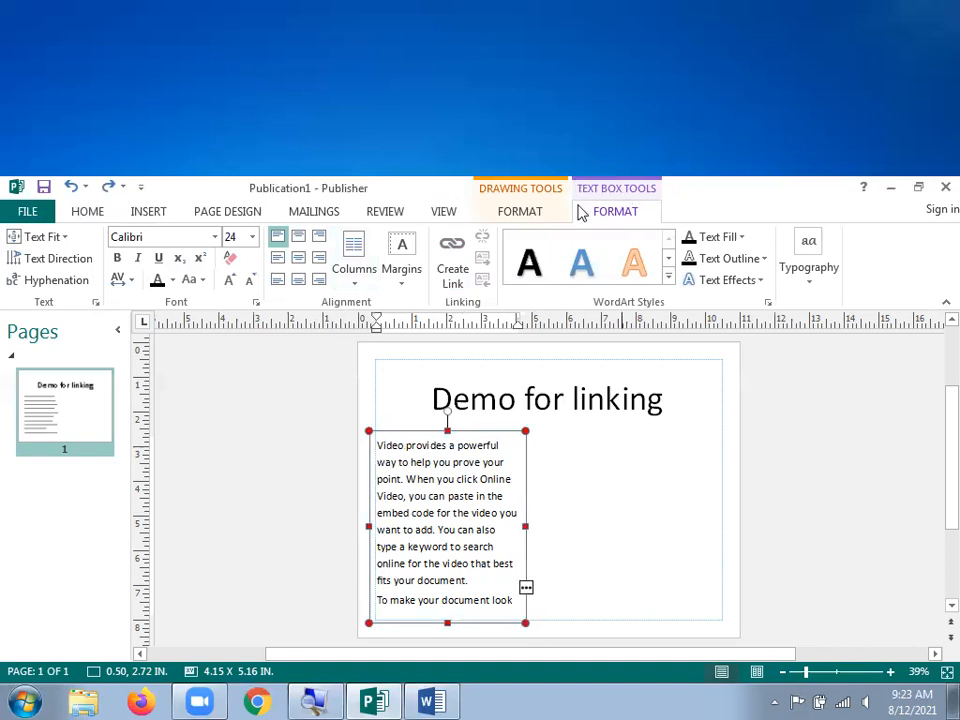
pyautogui.click(455, 268)
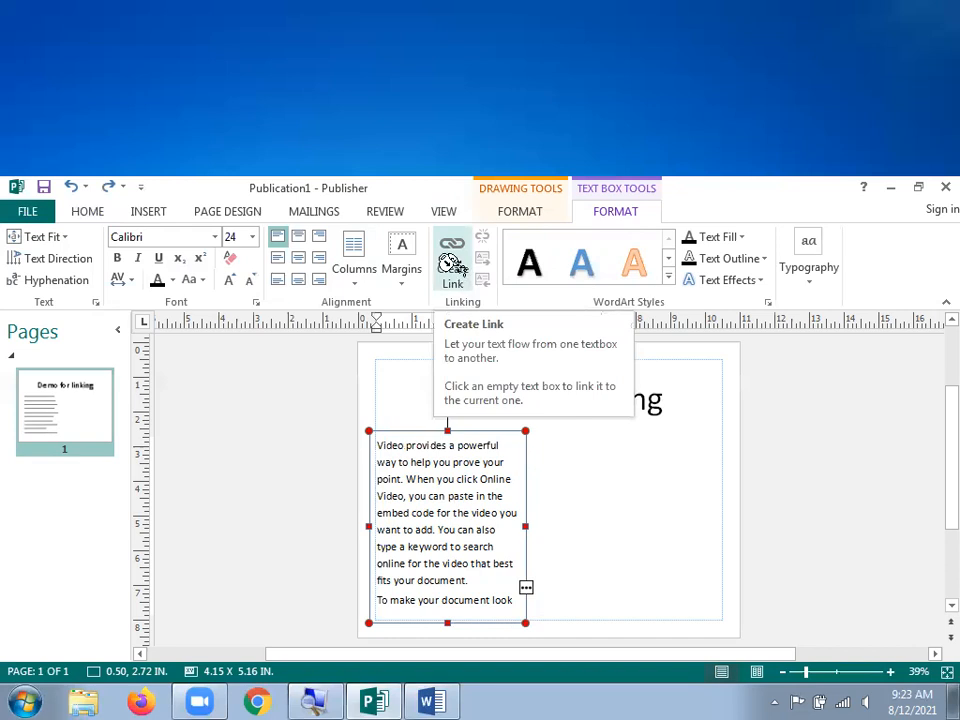
pyautogui.click(557, 469)
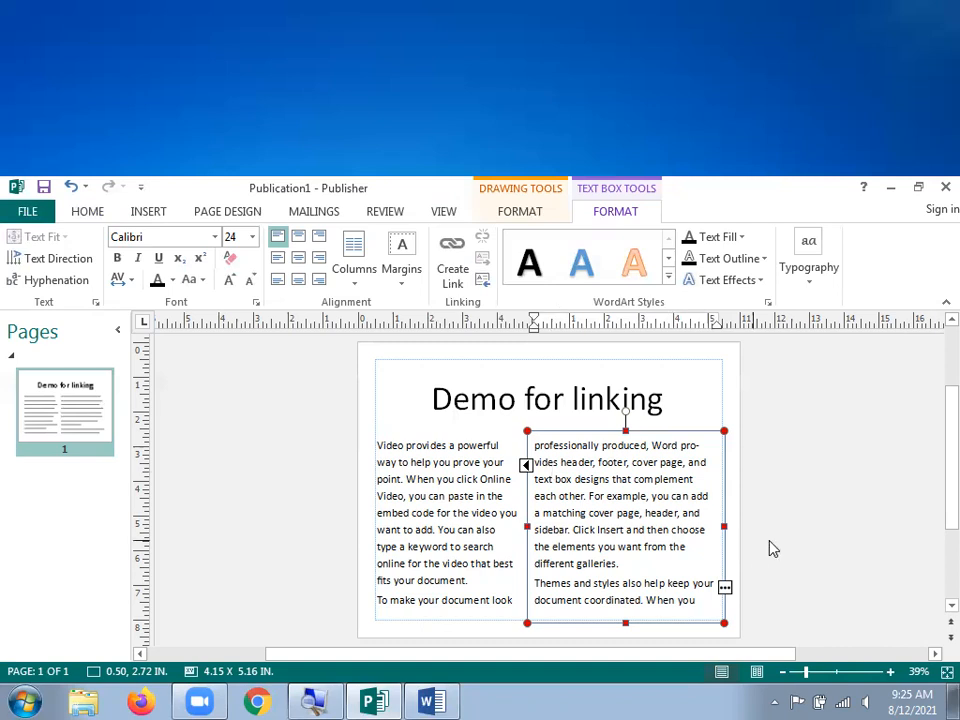
# Replace all the text shown in the first linked text box with the letter n
pyautogui.click(379, 446)
pyautogui.moveTo(380, 444); pyautogui.dragTo(521, 592)
pyautogui.moveTo(441, 605); pyautogui.dragTo(441, 605)
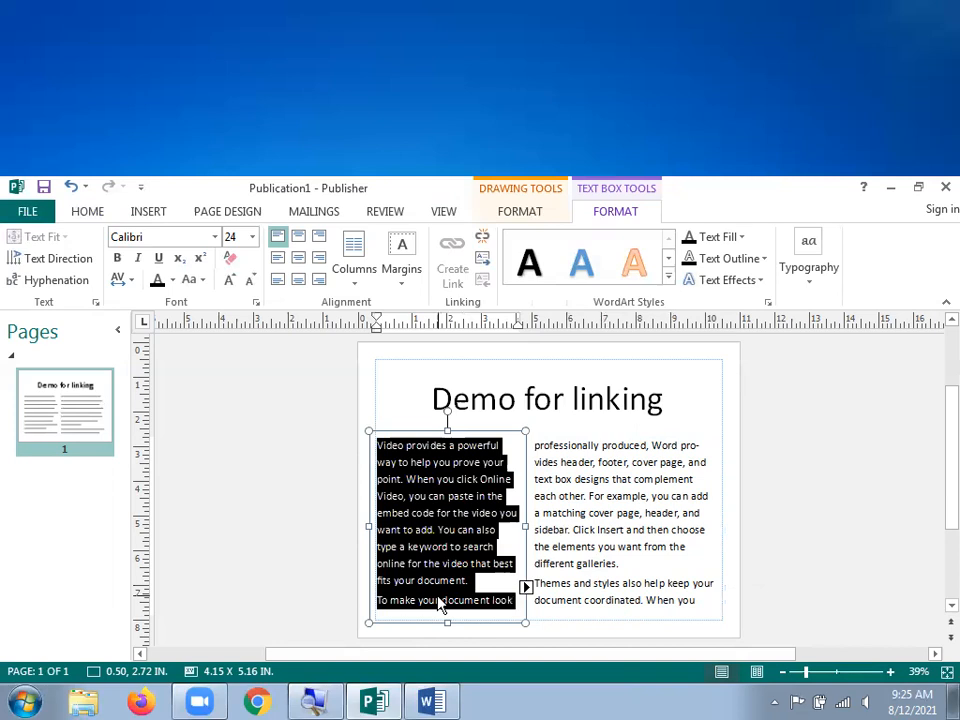
pyautogui.click(893, 672)
pyautogui.click(893, 672)
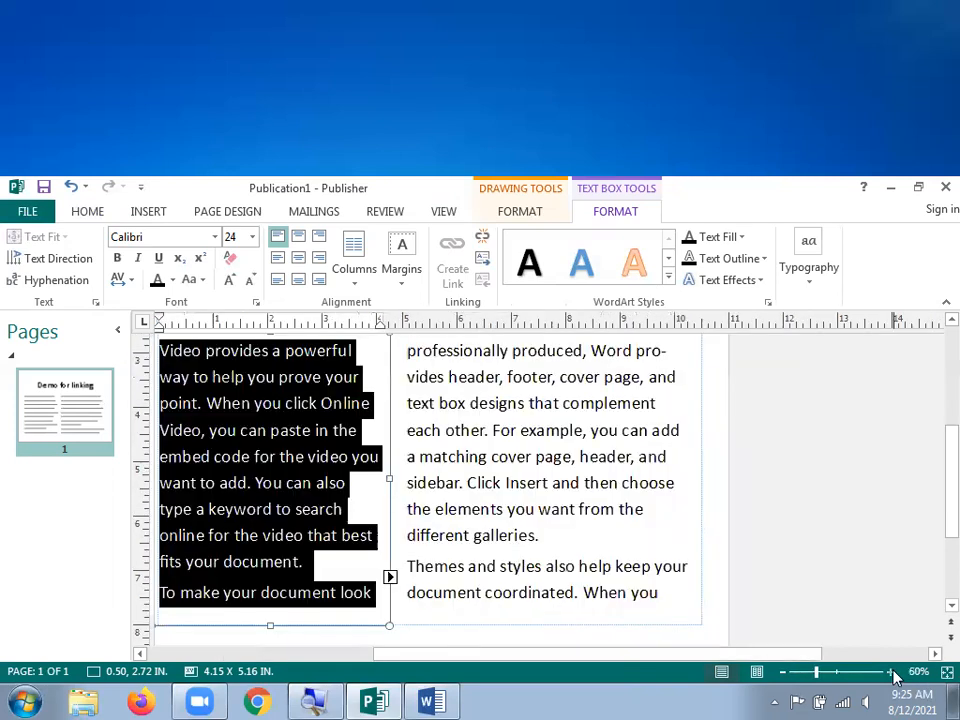
pyautogui.click(783, 672)
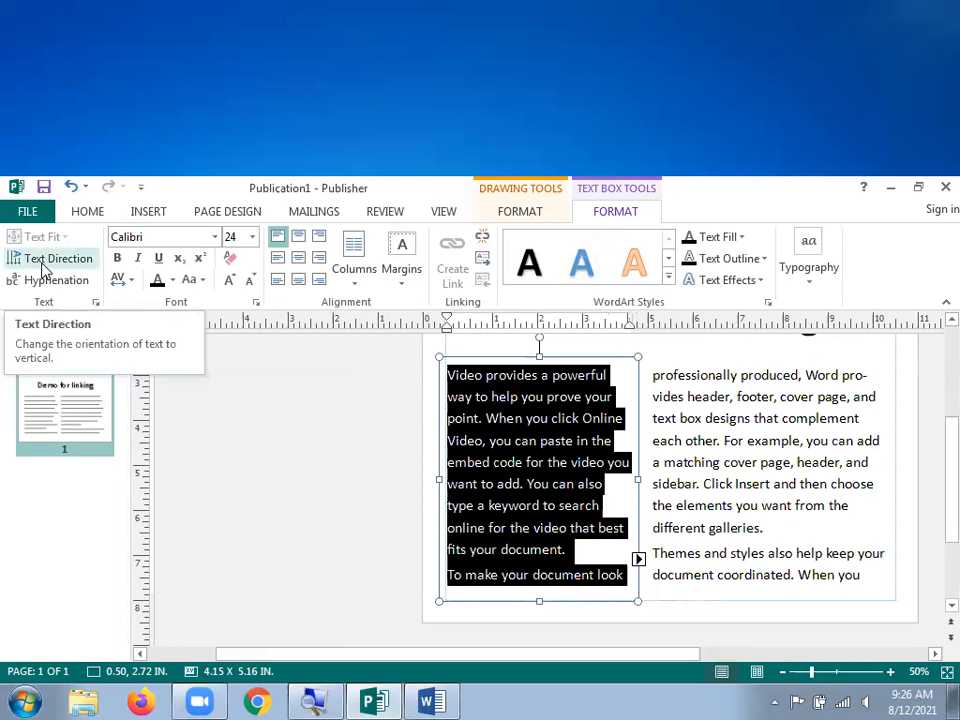
pyautogui.press('Delete')
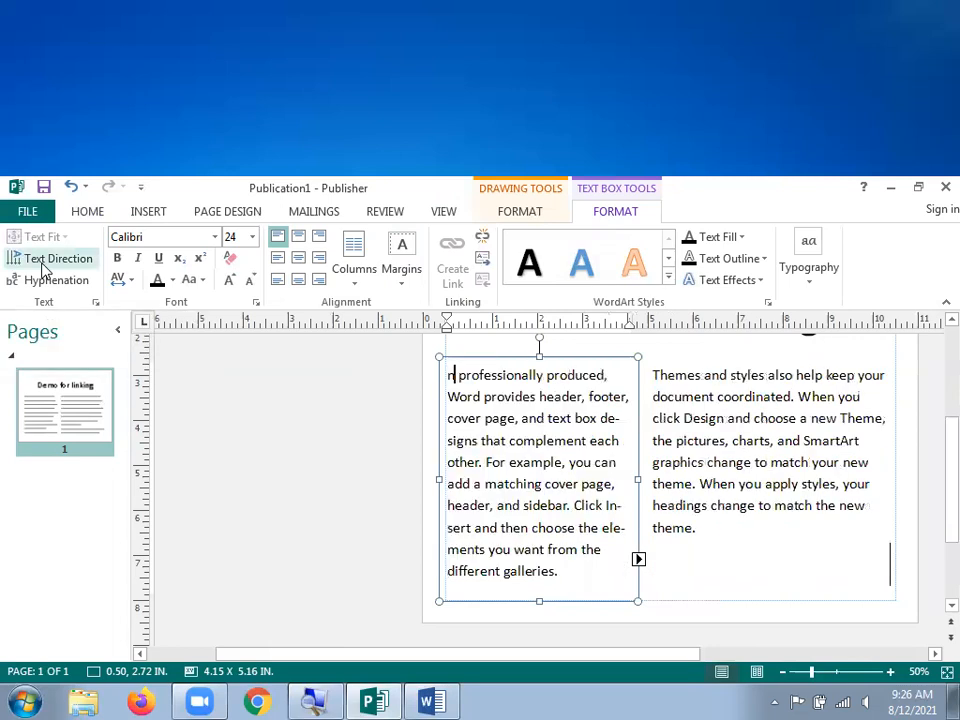
# Apply the raised plain orange drop cap style to the first letter of the first linked text box
pyautogui.click(810, 287)
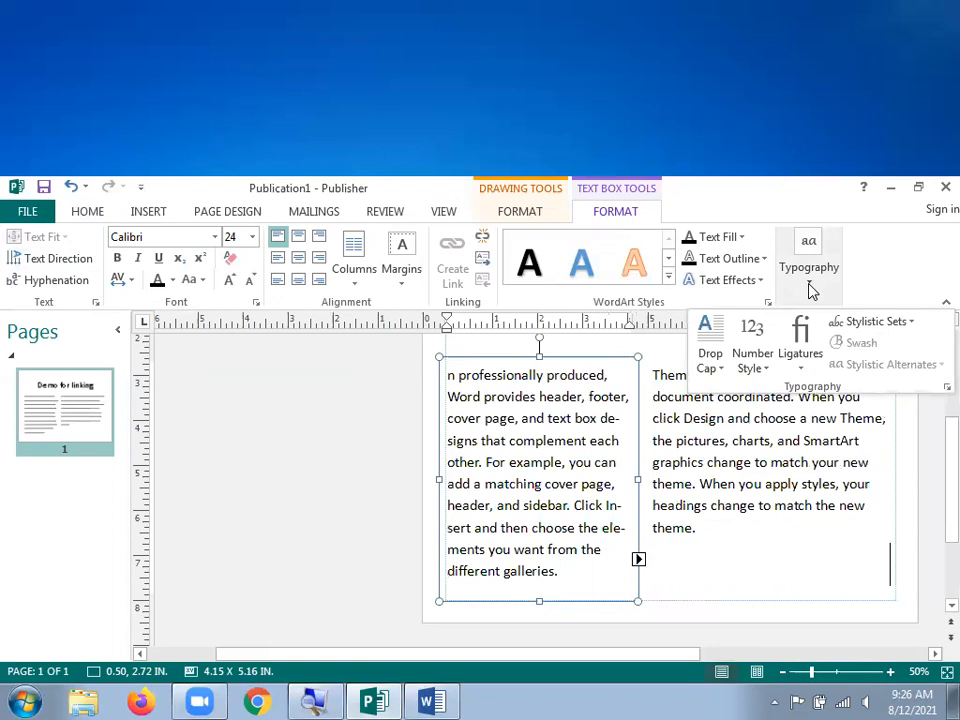
pyautogui.click(811, 286)
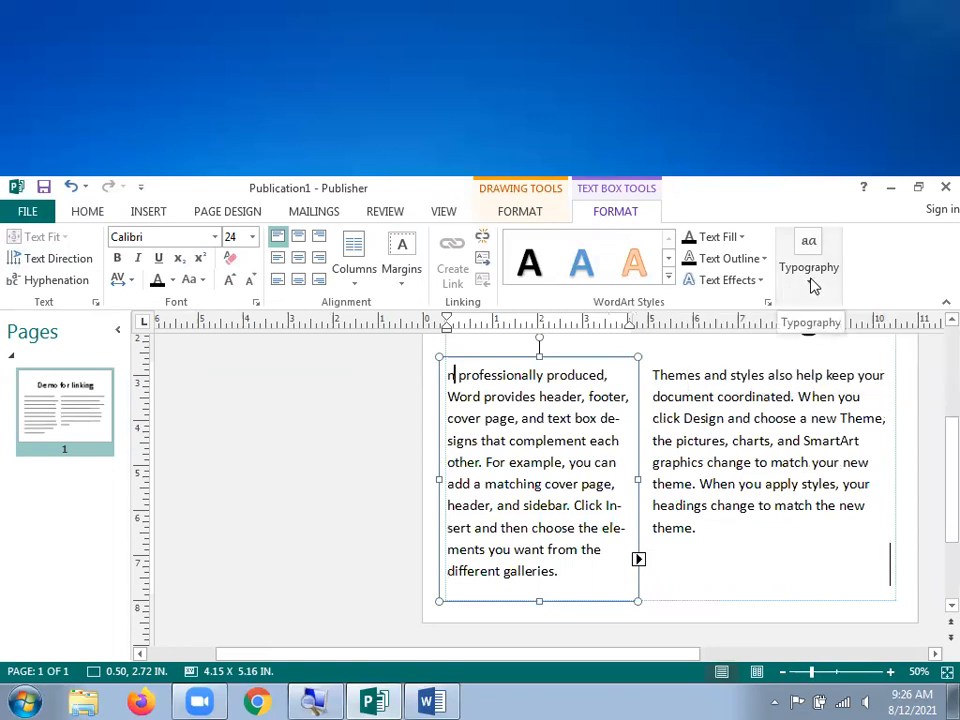
pyautogui.click(812, 282)
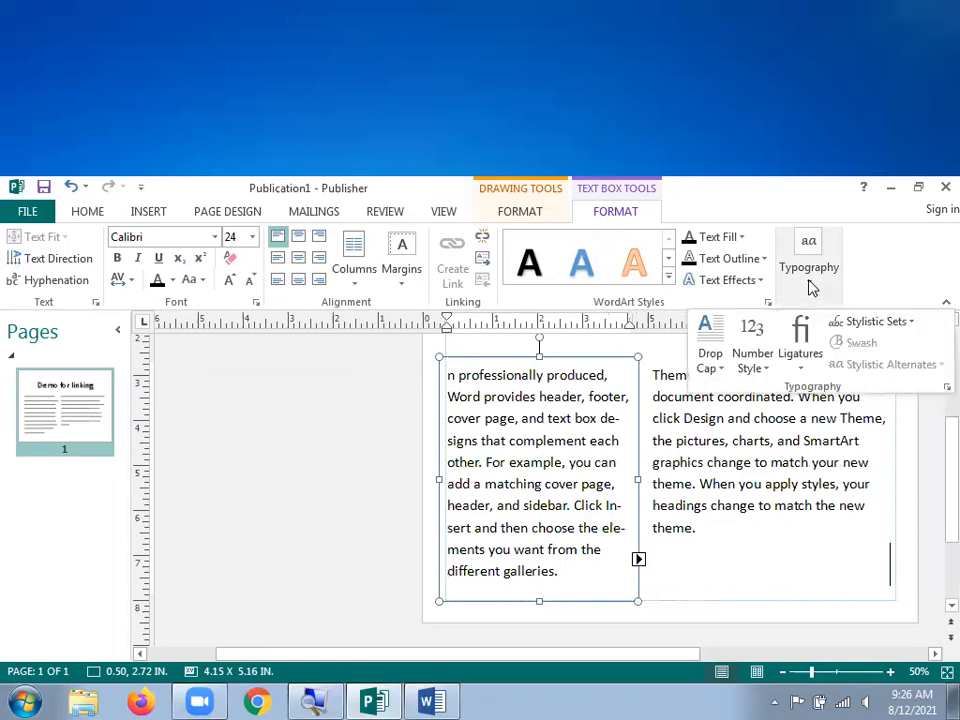
pyautogui.click(723, 369)
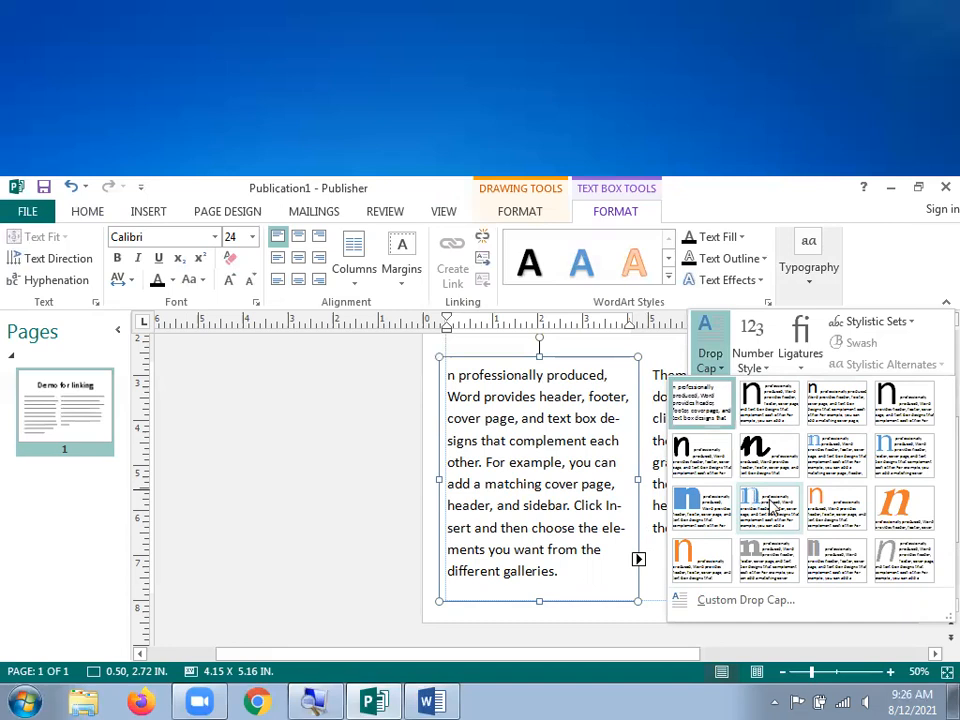
pyautogui.click(713, 558)
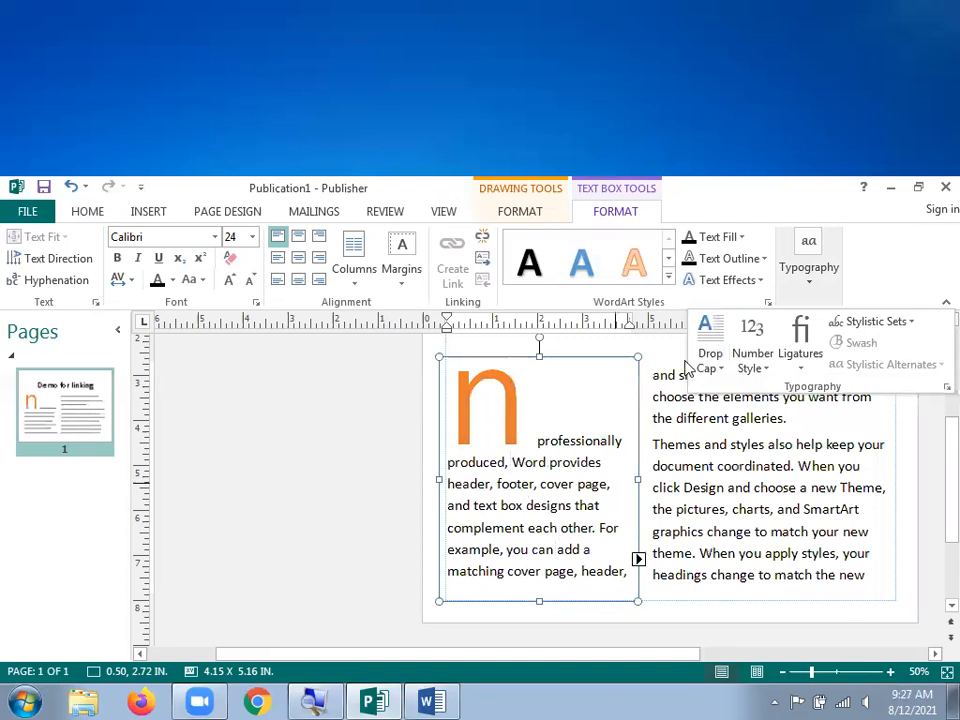
# Try the custom drop cap's Lines position at 2 lines, set it back to 3, and apply the settings
pyautogui.click(726, 370)
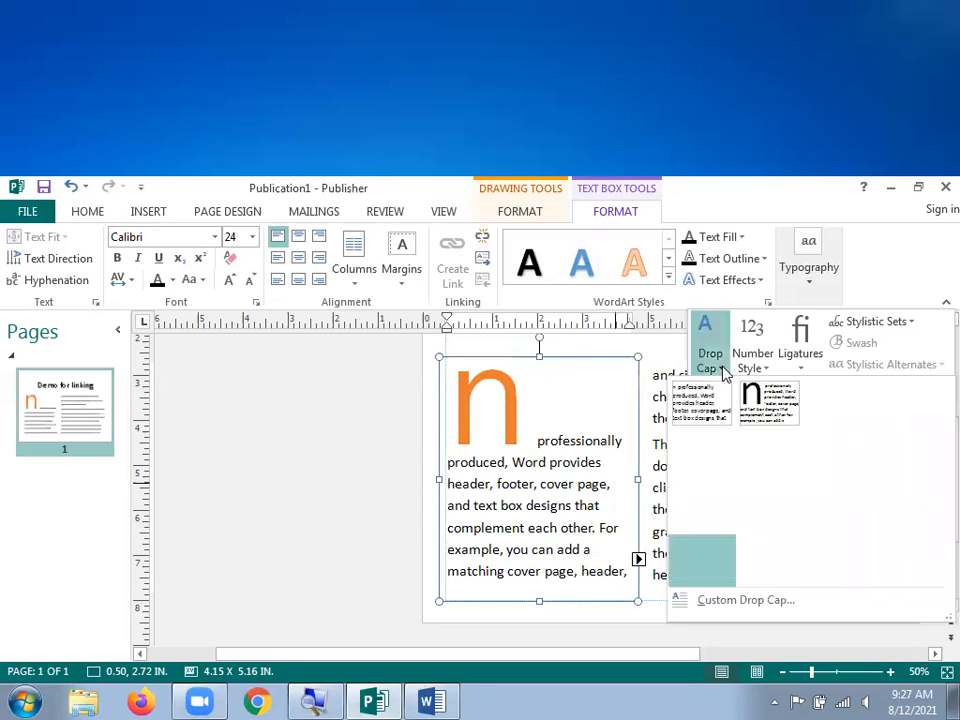
pyautogui.click(748, 603)
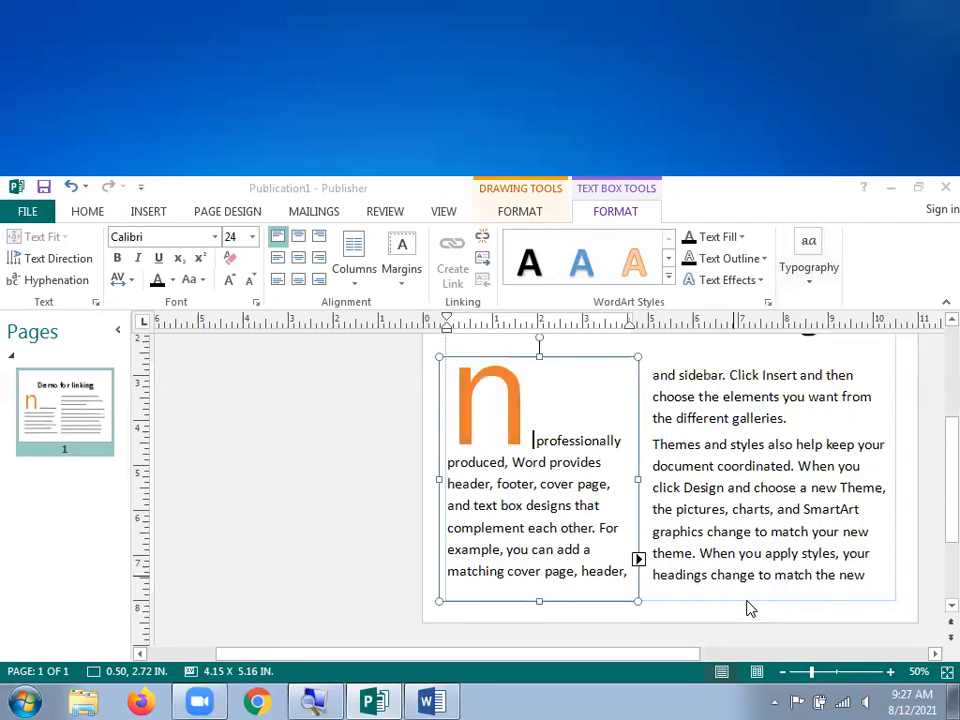
pyautogui.moveTo(489, 236); pyautogui.dragTo(219, 185)
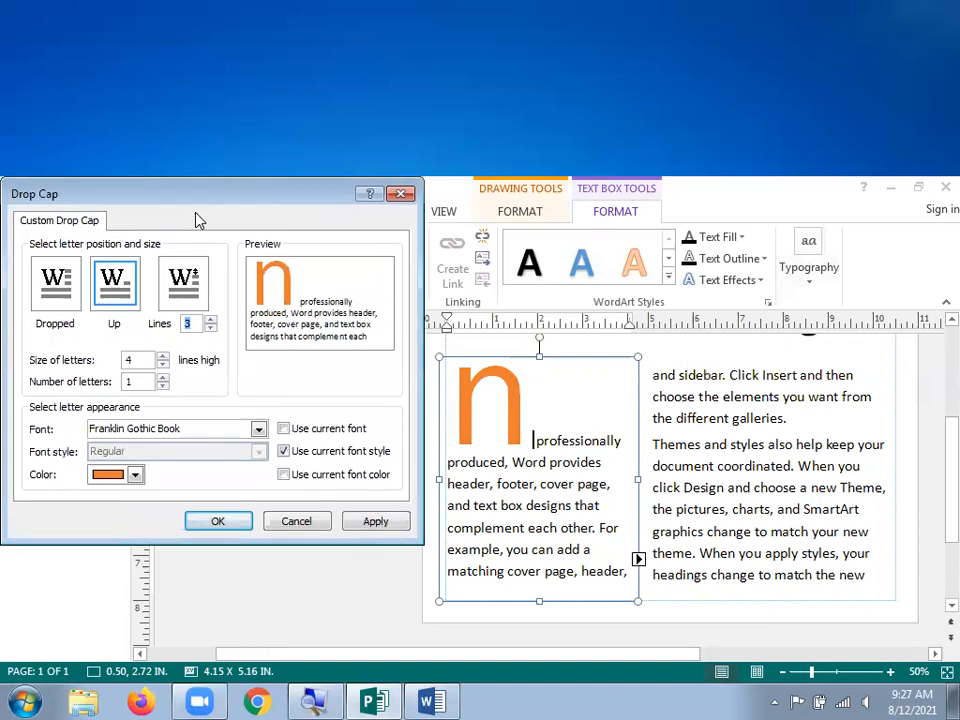
pyautogui.click(182, 285)
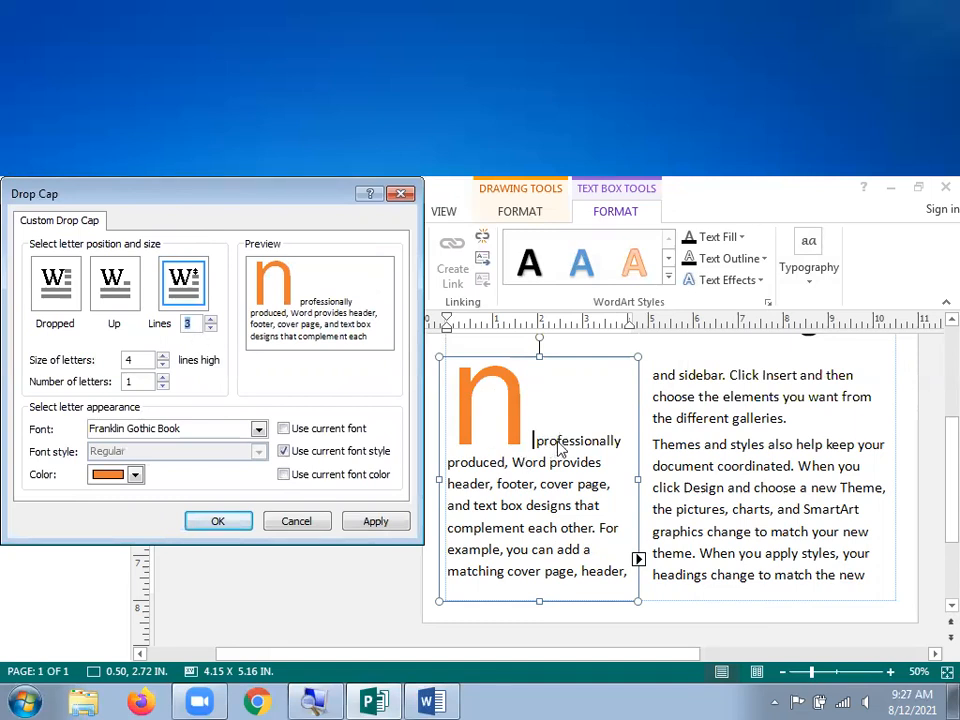
pyautogui.click(210, 328)
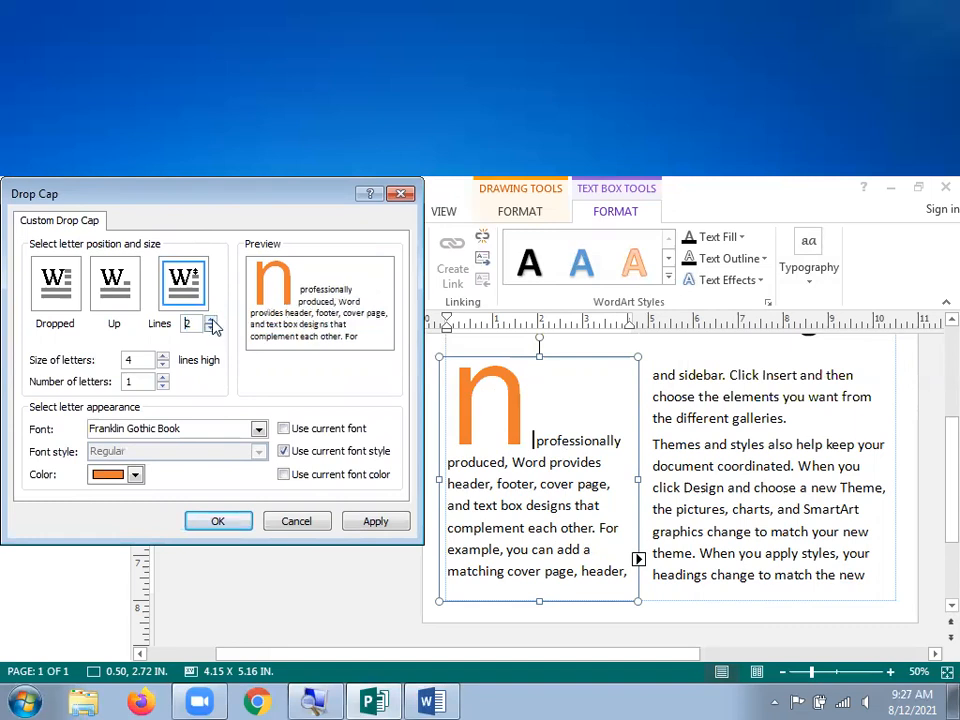
pyautogui.click(212, 320)
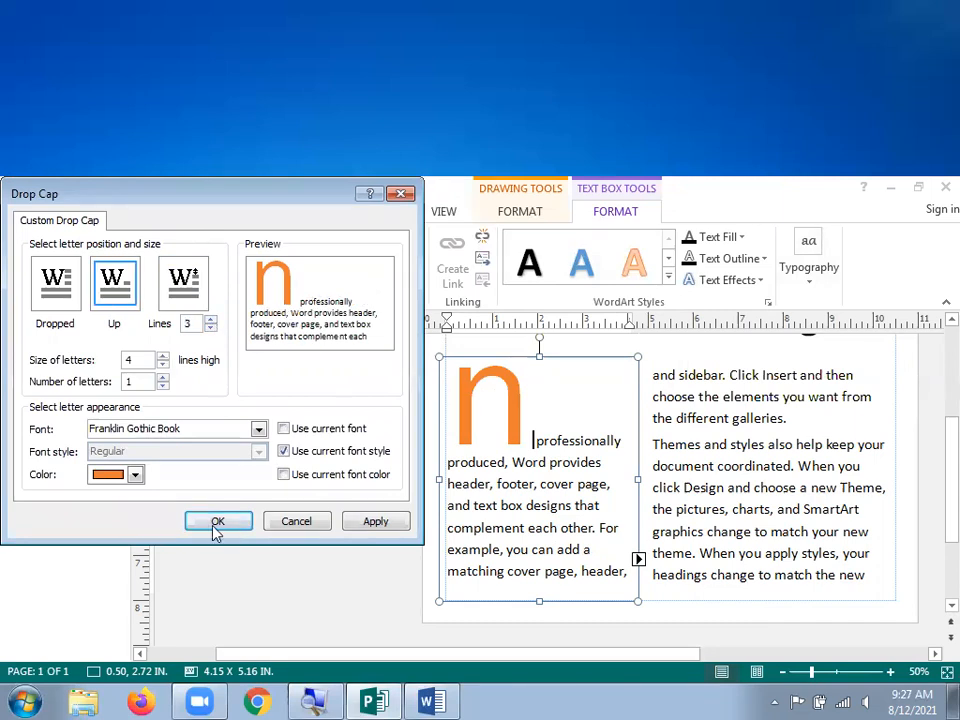
pyautogui.click(364, 526)
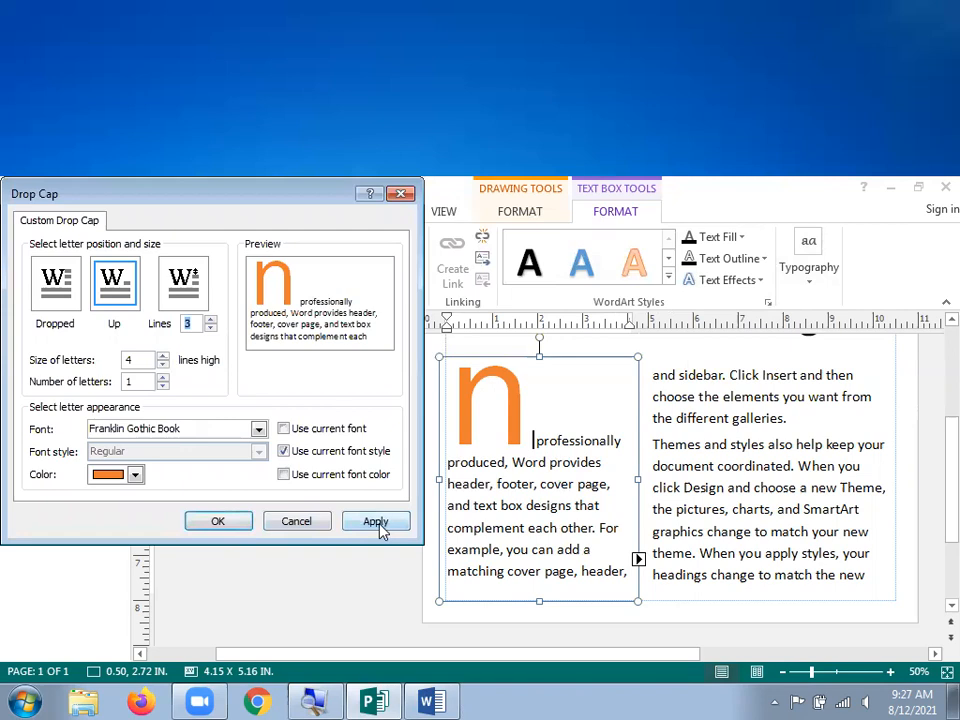
pyautogui.click(222, 523)
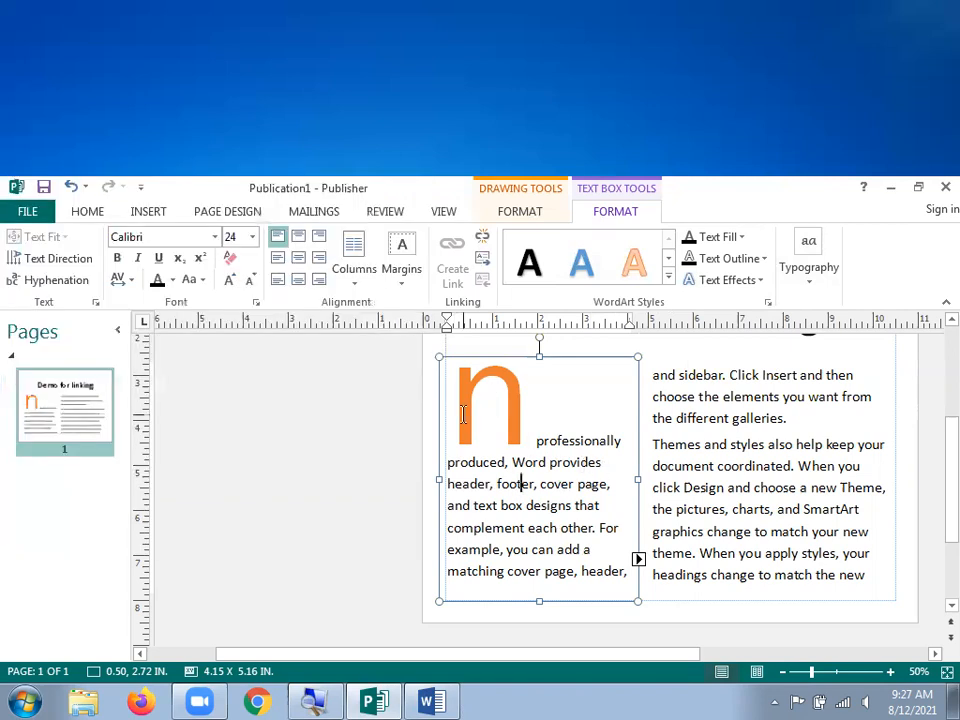
# Start customising the drop cap for all the text in the first linked text box, with letters 6 lines high
pyautogui.moveTo(460, 414); pyautogui.dragTo(634, 580)
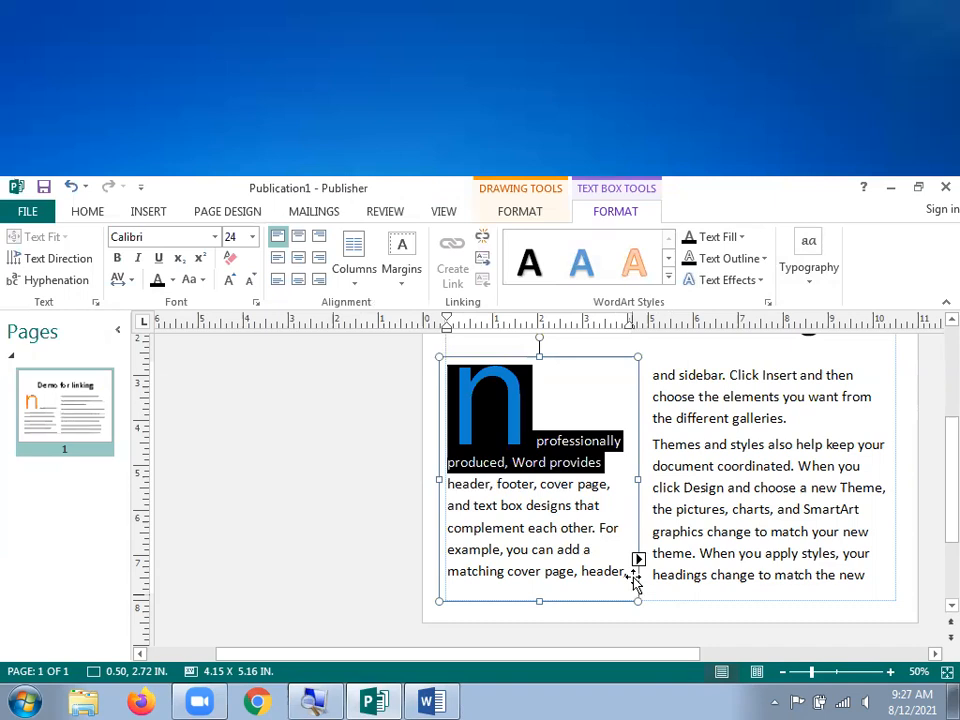
pyautogui.click(818, 289)
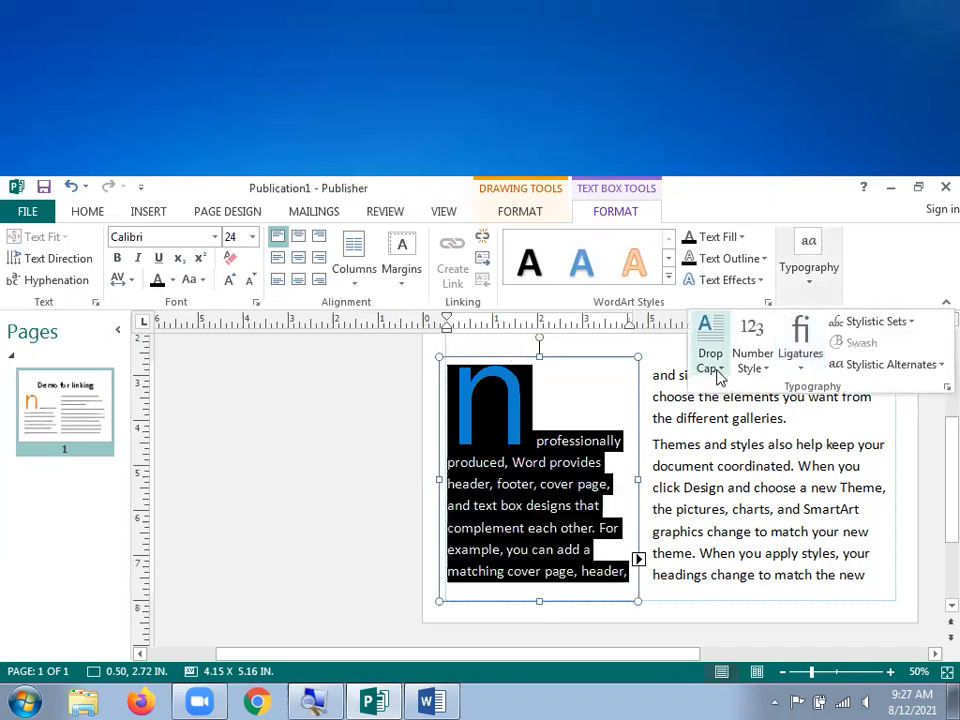
pyautogui.click(710, 355)
pyautogui.click(730, 656)
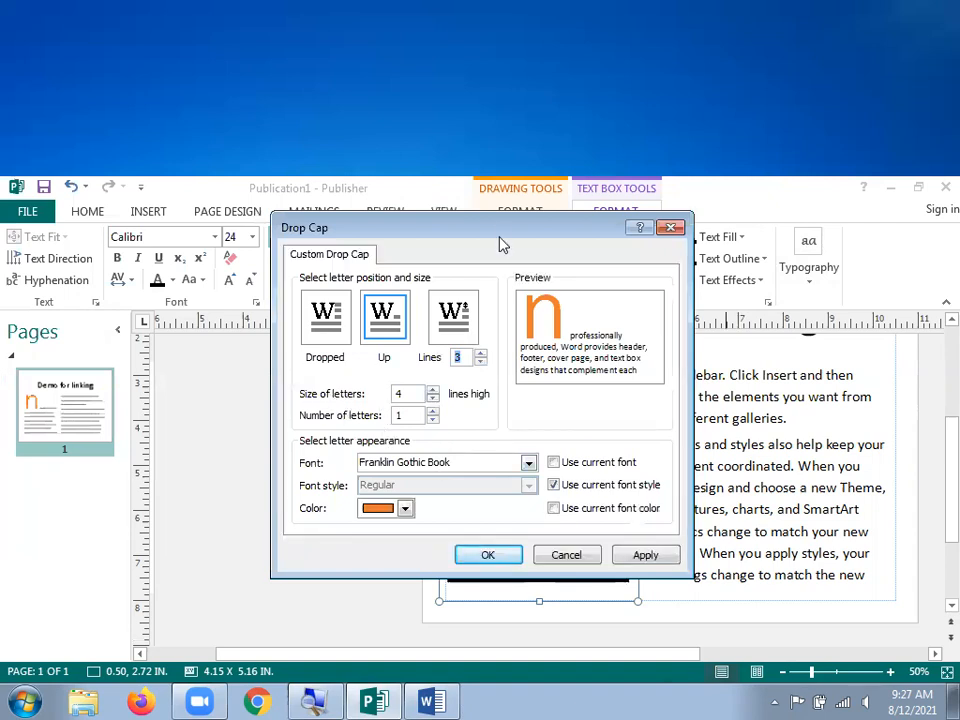
pyautogui.moveTo(501, 235); pyautogui.dragTo(276, 235)
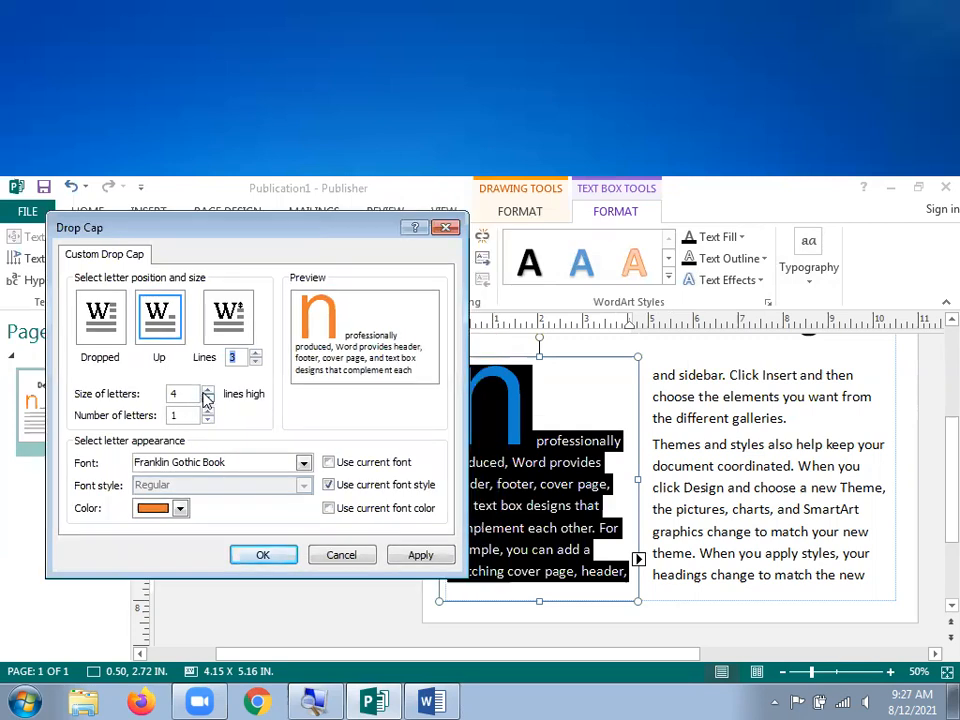
pyautogui.click(207, 390)
pyautogui.click(207, 390)
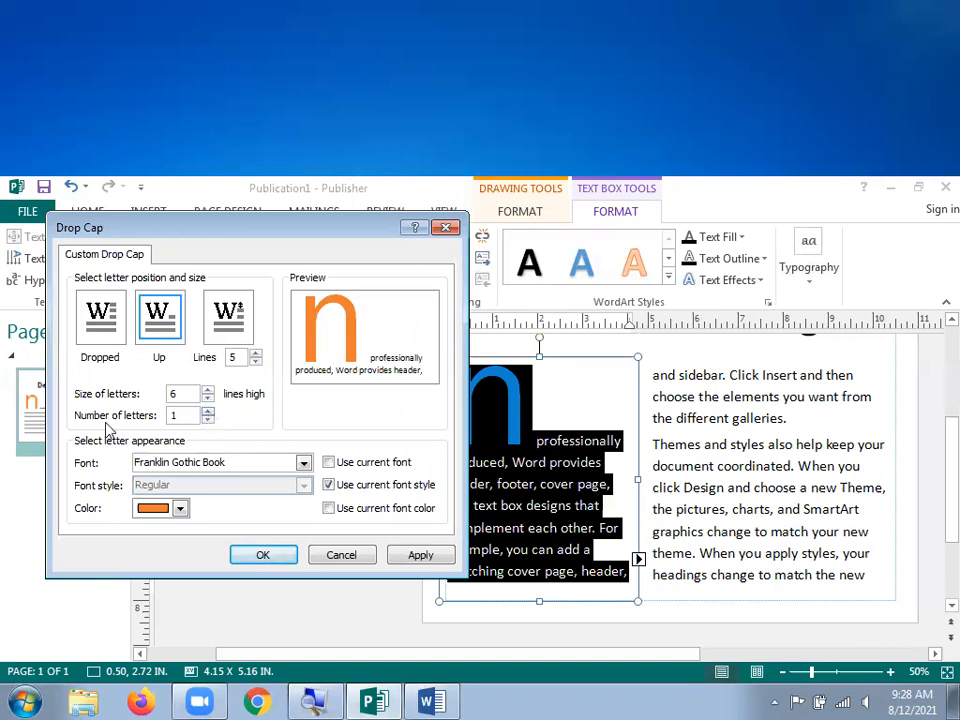
# Try 7 drop cap letters and reduce the number of letters to 5
pyautogui.click(207, 411)
pyautogui.click(207, 411)
pyautogui.click(207, 411)
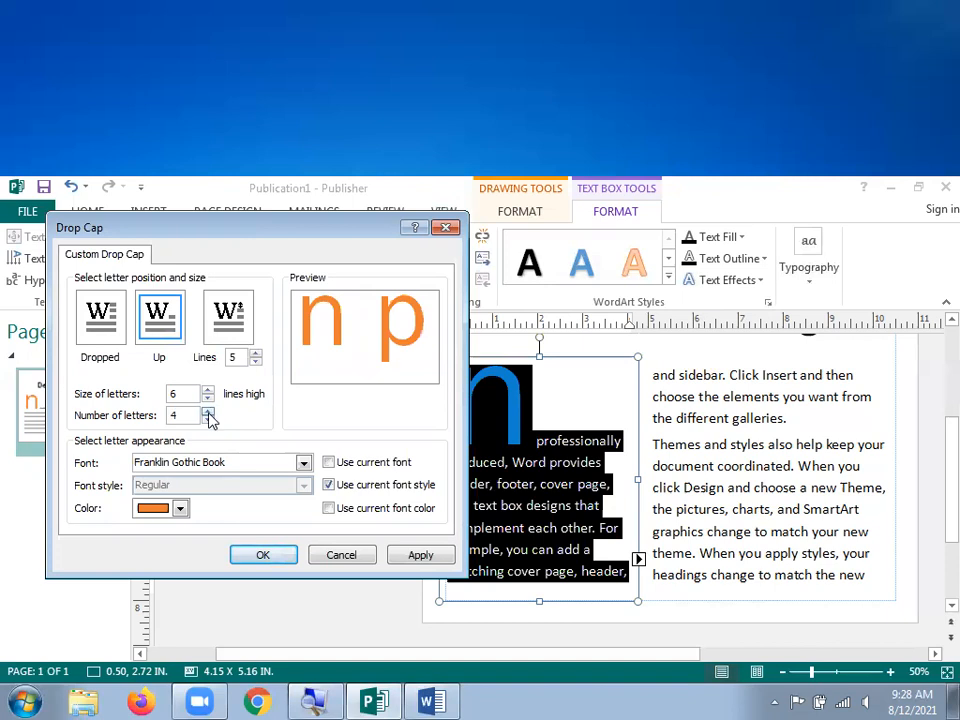
pyautogui.click(207, 411)
pyautogui.click(207, 411)
pyautogui.click(207, 411)
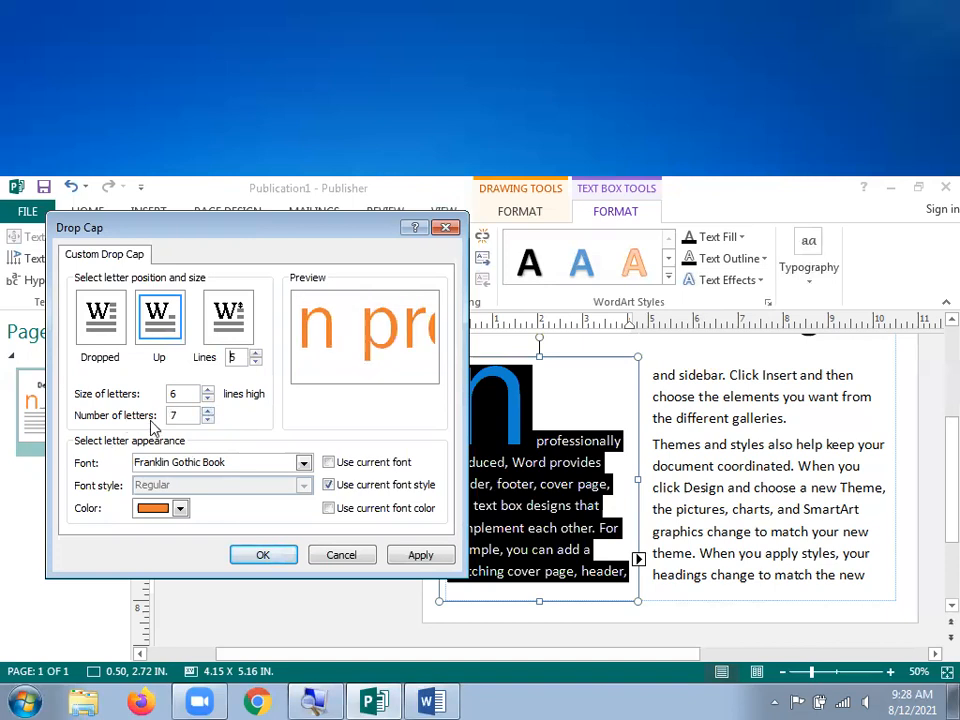
pyautogui.click(208, 419)
pyautogui.click(208, 419)
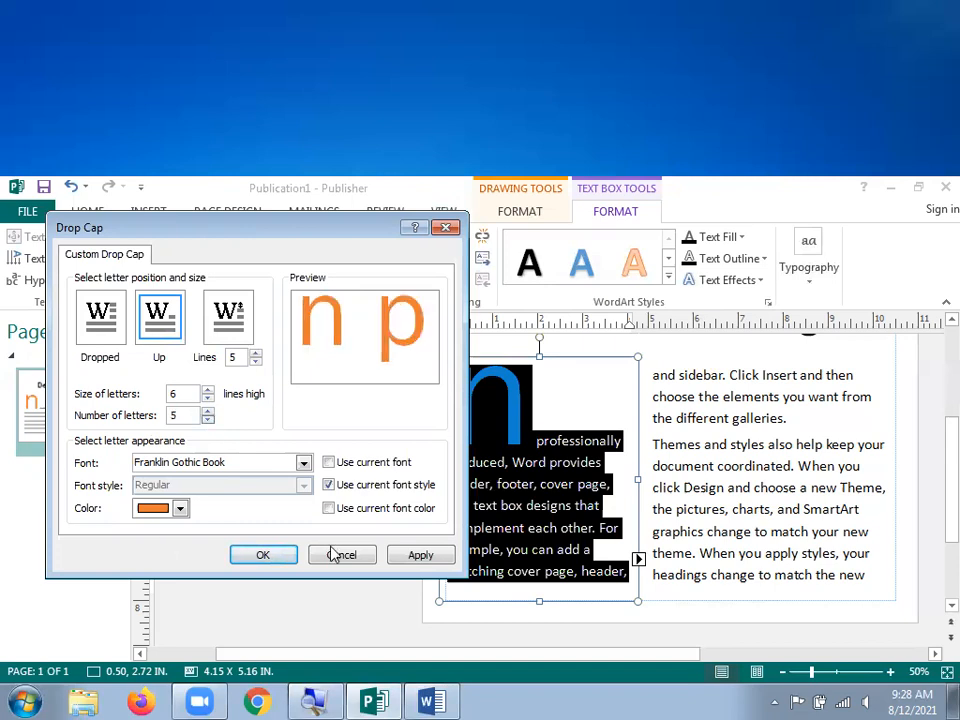
# Set the custom drop cap's font to Jokerman
pyautogui.click(330, 464)
pyautogui.click(304, 466)
pyautogui.moveTo(306, 521); pyautogui.dragTo(306, 532)
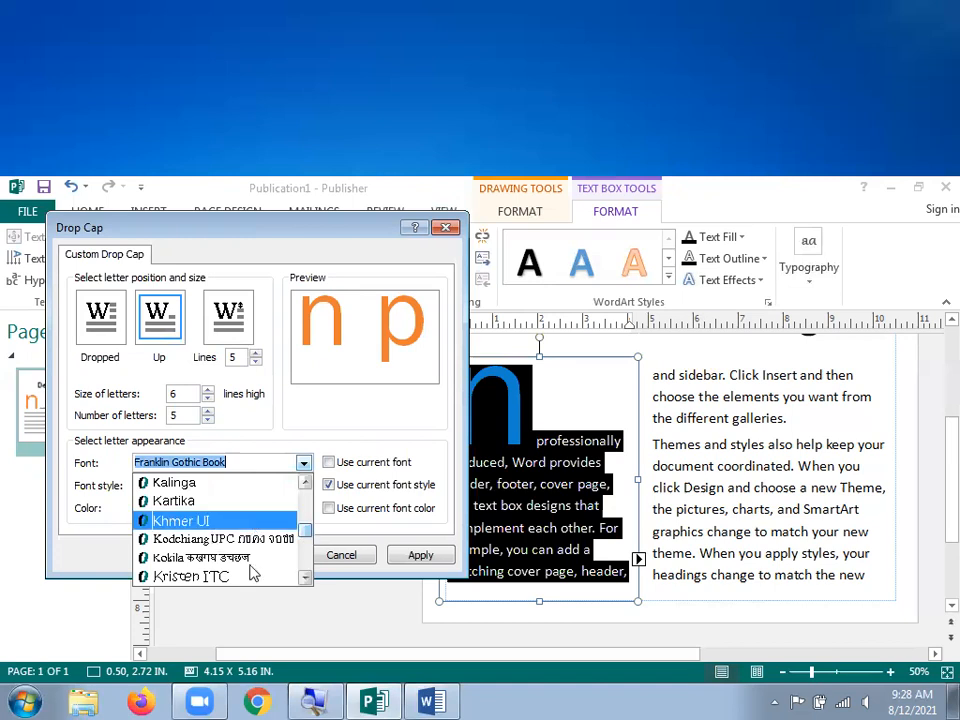
pyautogui.click(305, 483)
pyautogui.click(305, 483)
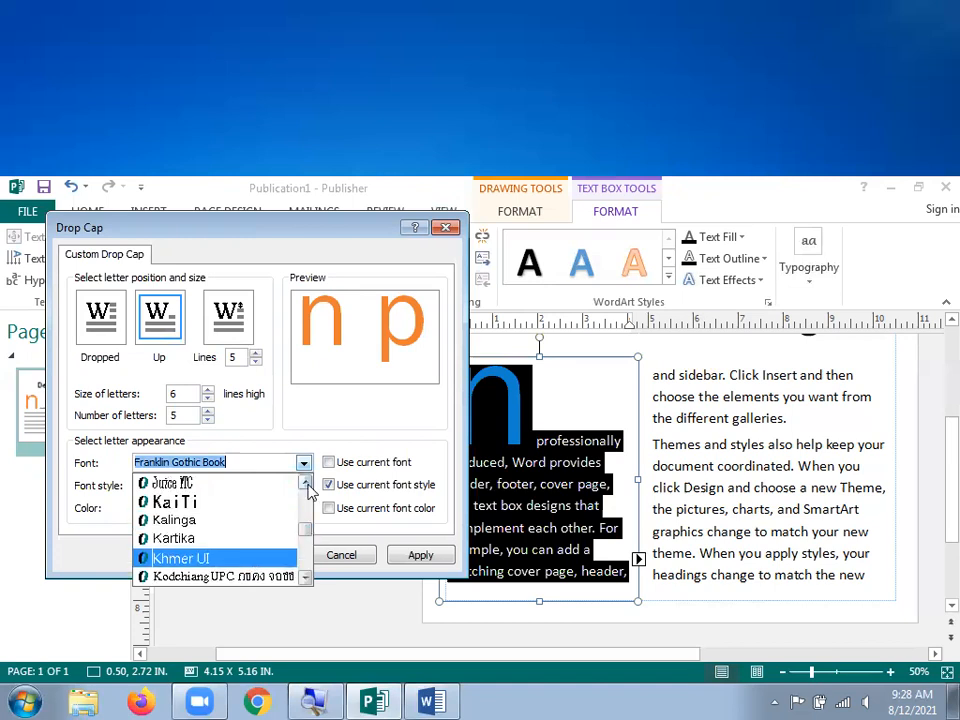
pyautogui.scroll(1, 208, 497)
pyautogui.click(208, 484)
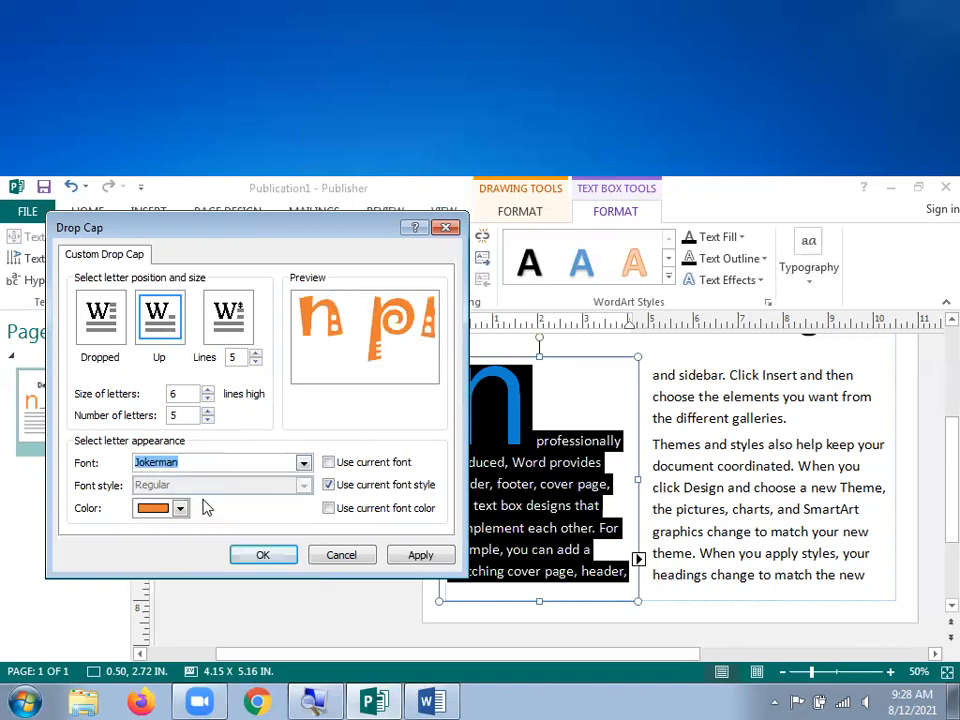
# Set the custom drop cap's colour to red and apply the customised drop cap to the selected text
pyautogui.click(329, 485)
pyautogui.click(180, 509)
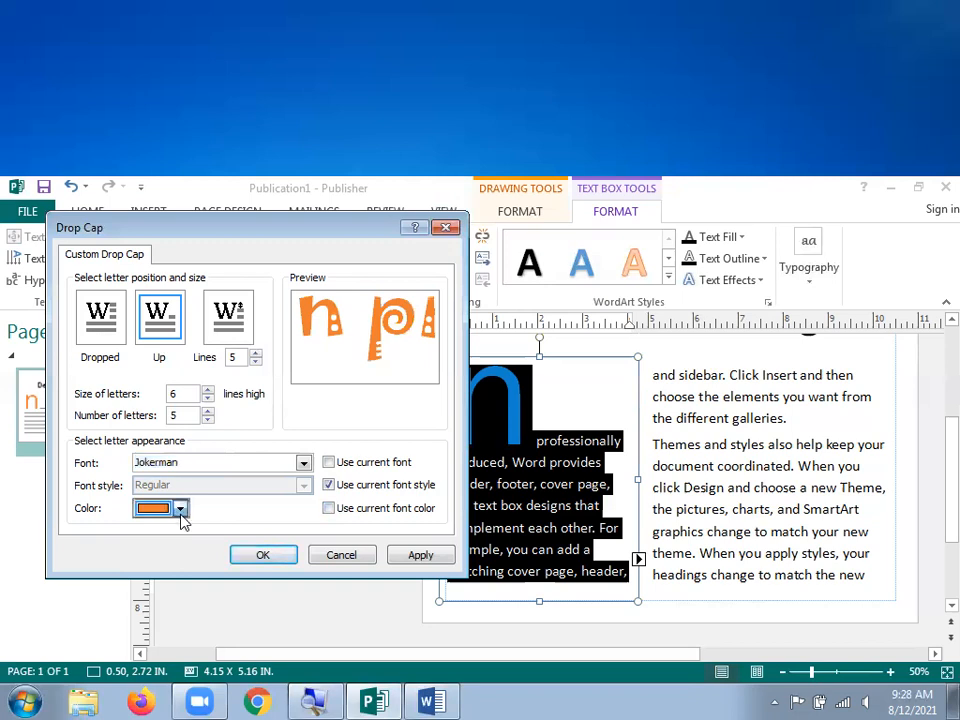
pyautogui.click(145, 422)
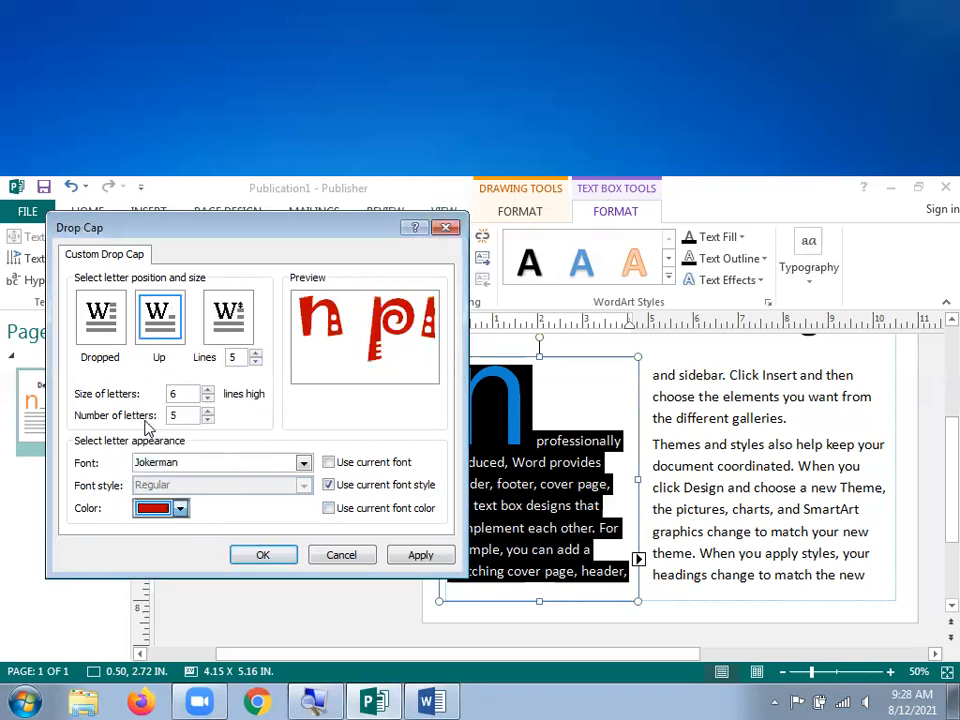
pyautogui.click(418, 560)
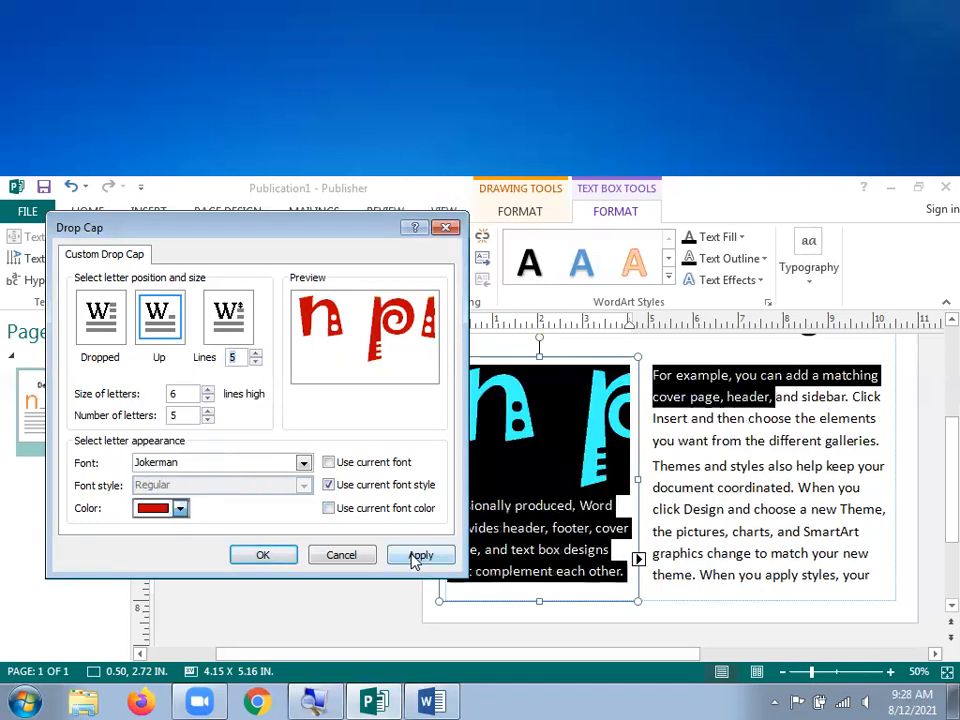
pyautogui.click(260, 557)
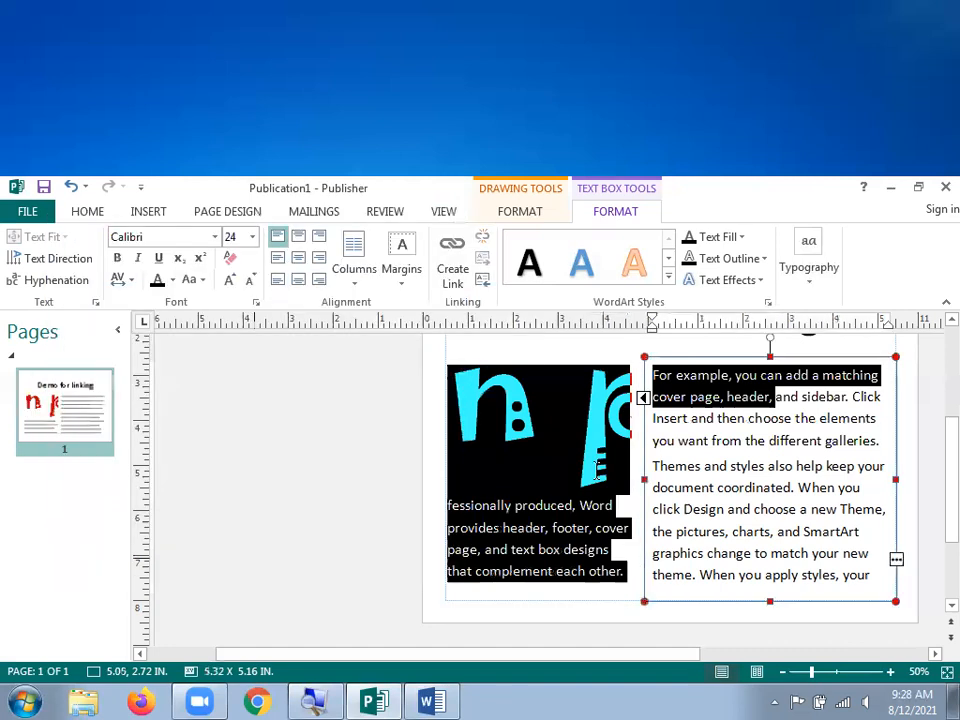
# Undo the customised and orange drop caps in the first linked text box, and delete its leading letter n
pyautogui.click(594, 515)
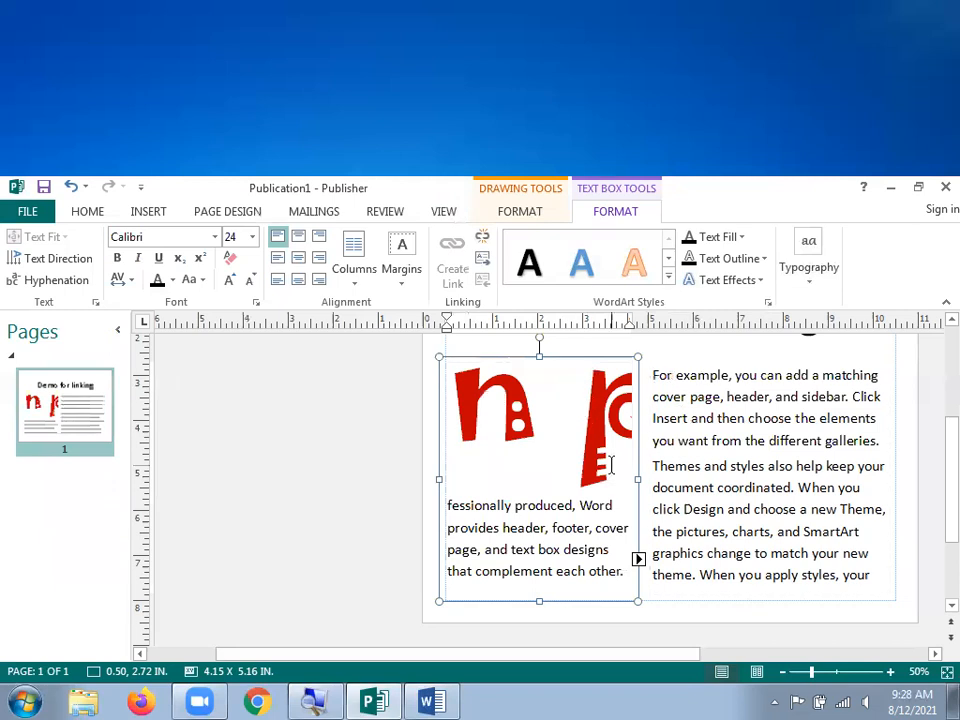
pyautogui.hotkey('ctrl', 'a')
pyautogui.click(557, 452)
pyautogui.hotkey('ctrl', 'z')
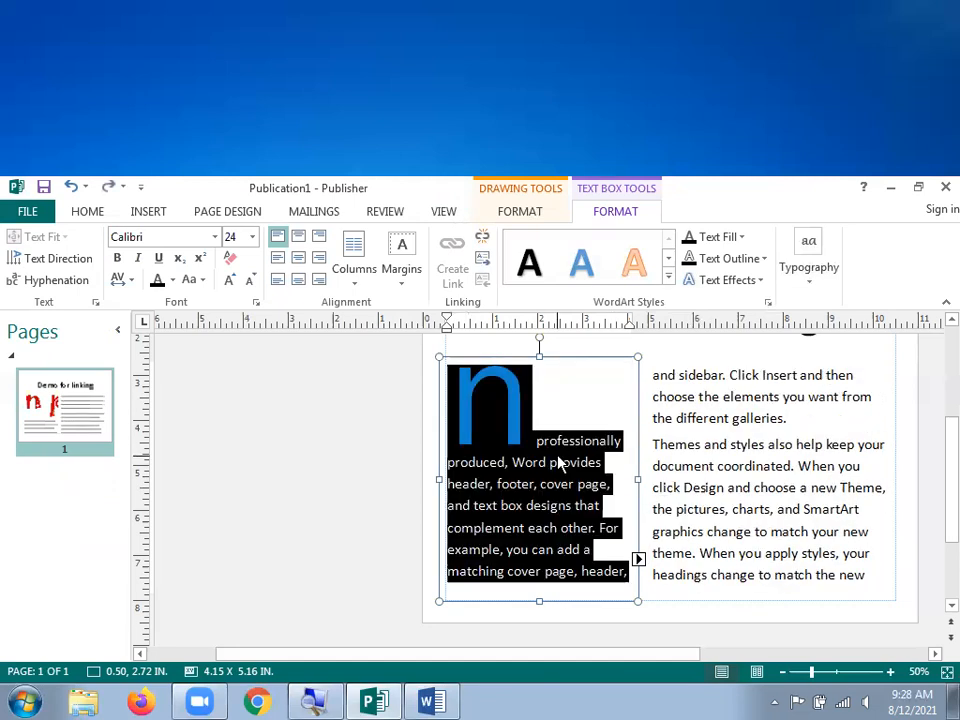
pyautogui.hotkey('ctrl', 'z')
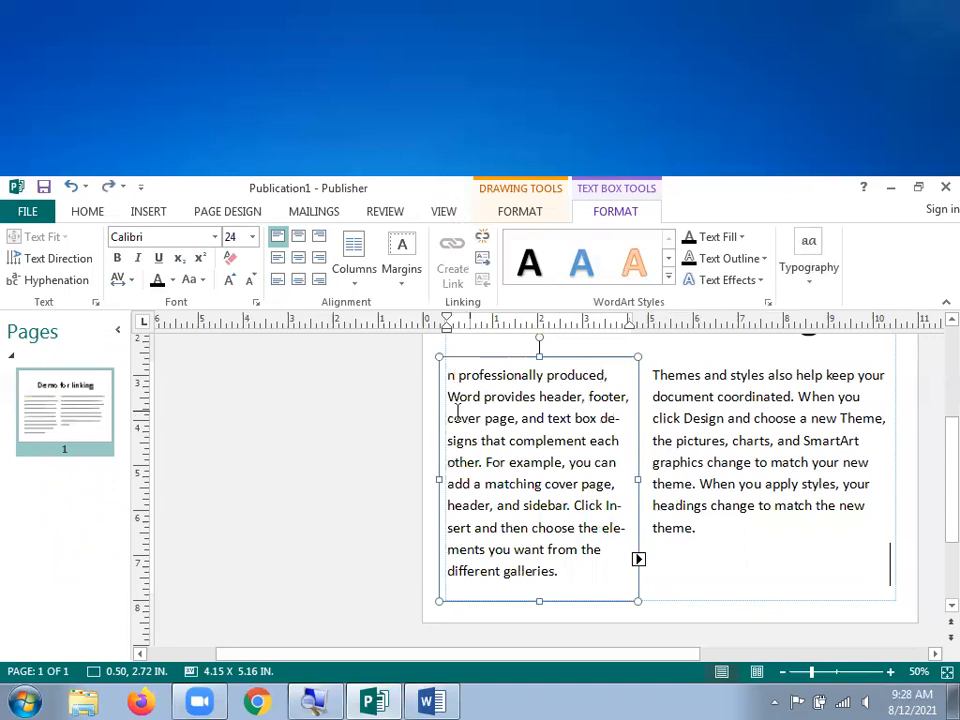
pyautogui.press('BackSpace')
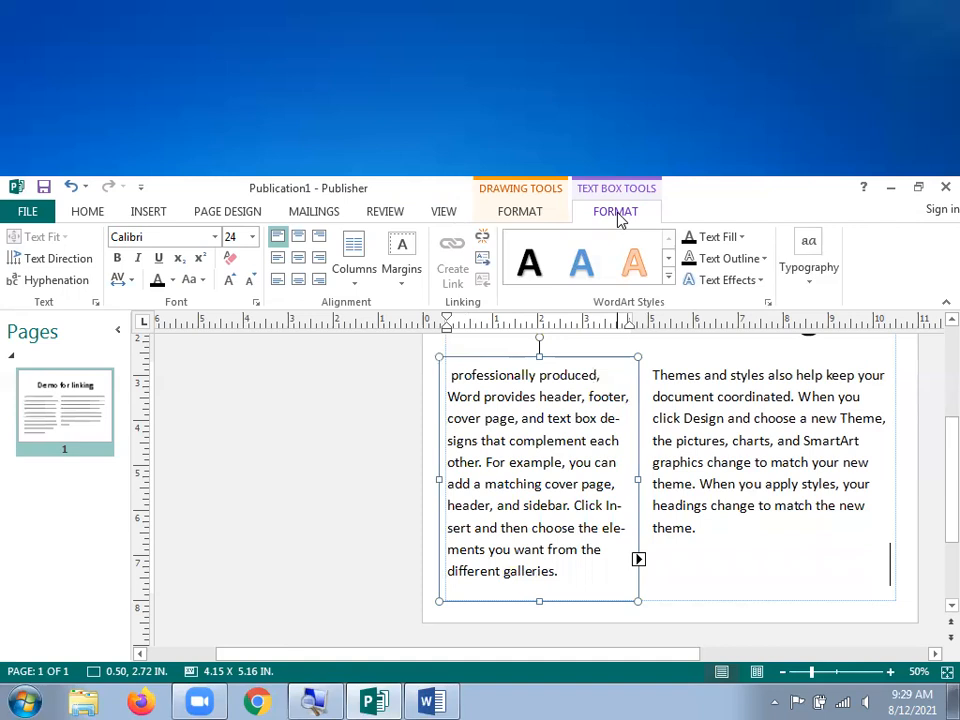
pyautogui.click(813, 286)
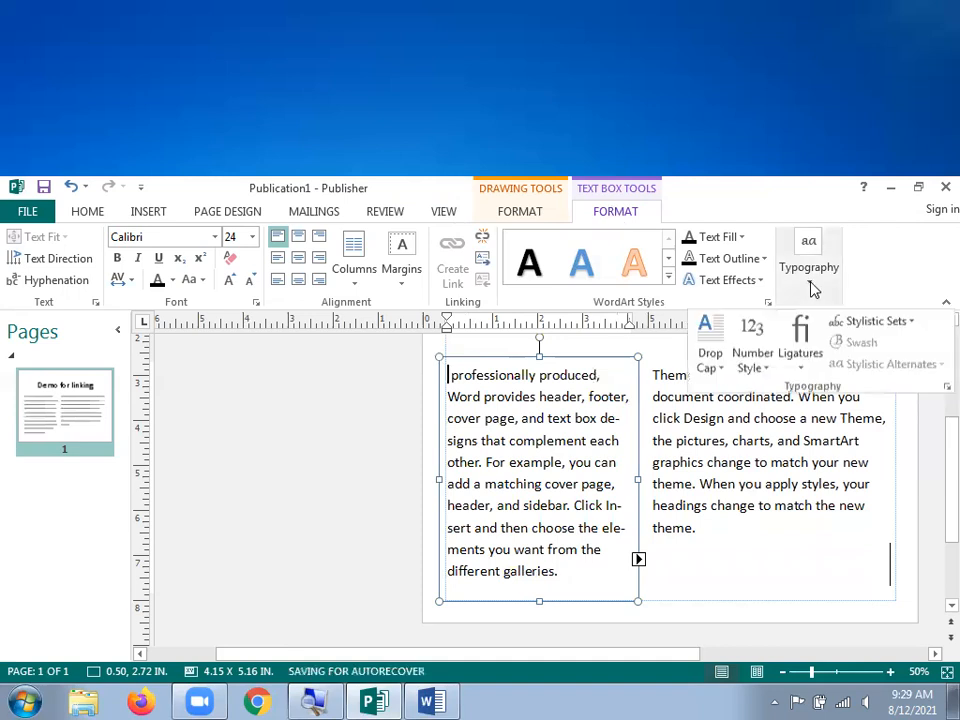
pyautogui.click(712, 362)
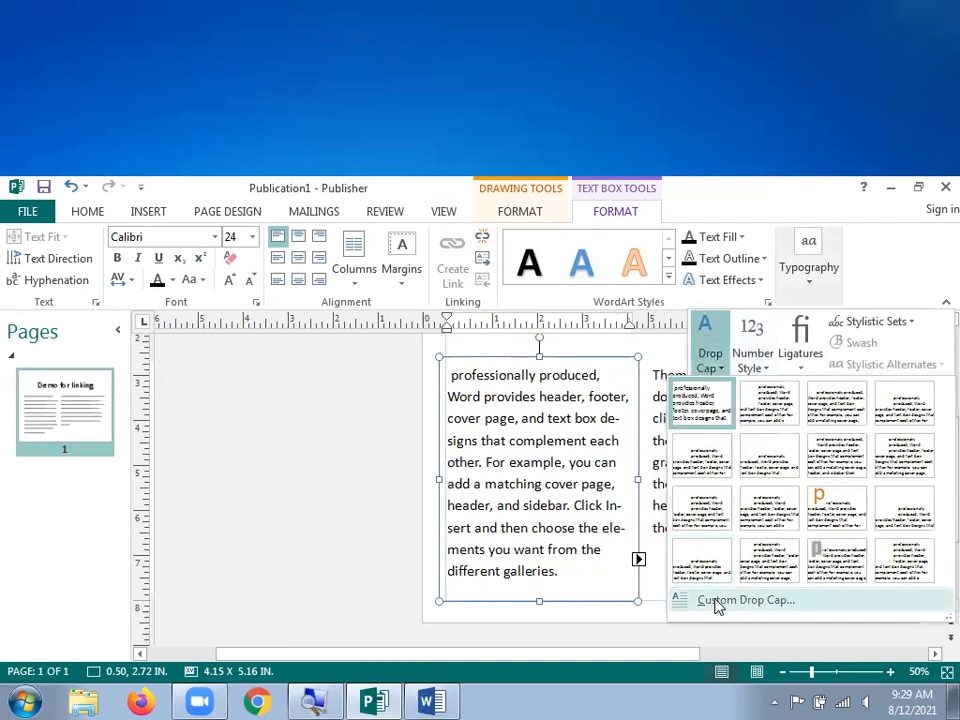
pyautogui.click(716, 603)
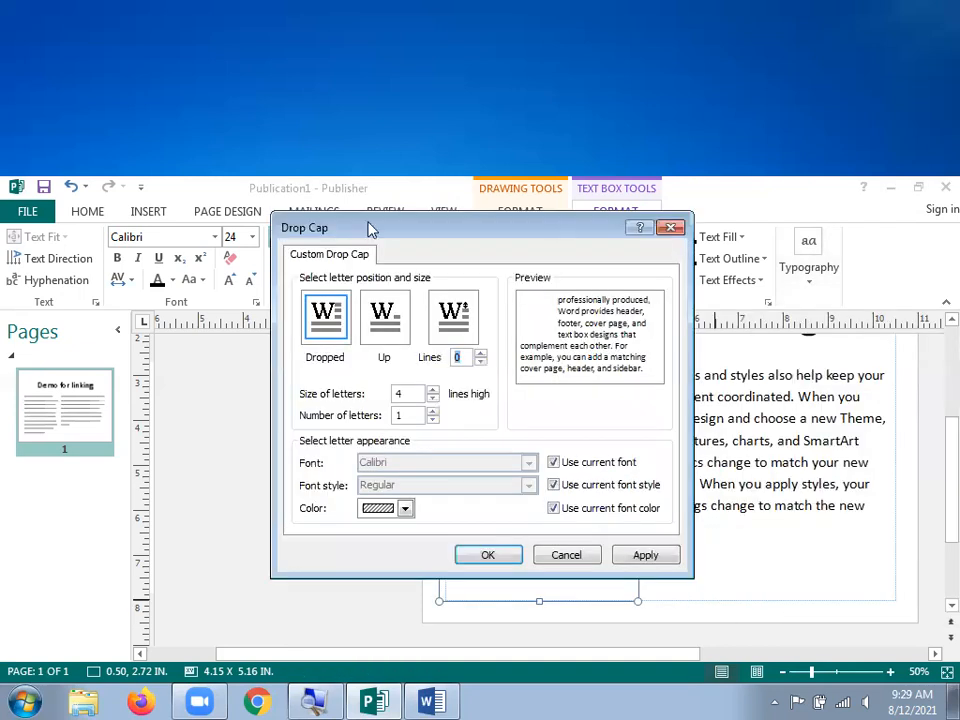
pyautogui.moveTo(618, 228); pyautogui.dragTo(323, 217)
pyautogui.moveTo(135, 217); pyautogui.dragTo(195, 217)
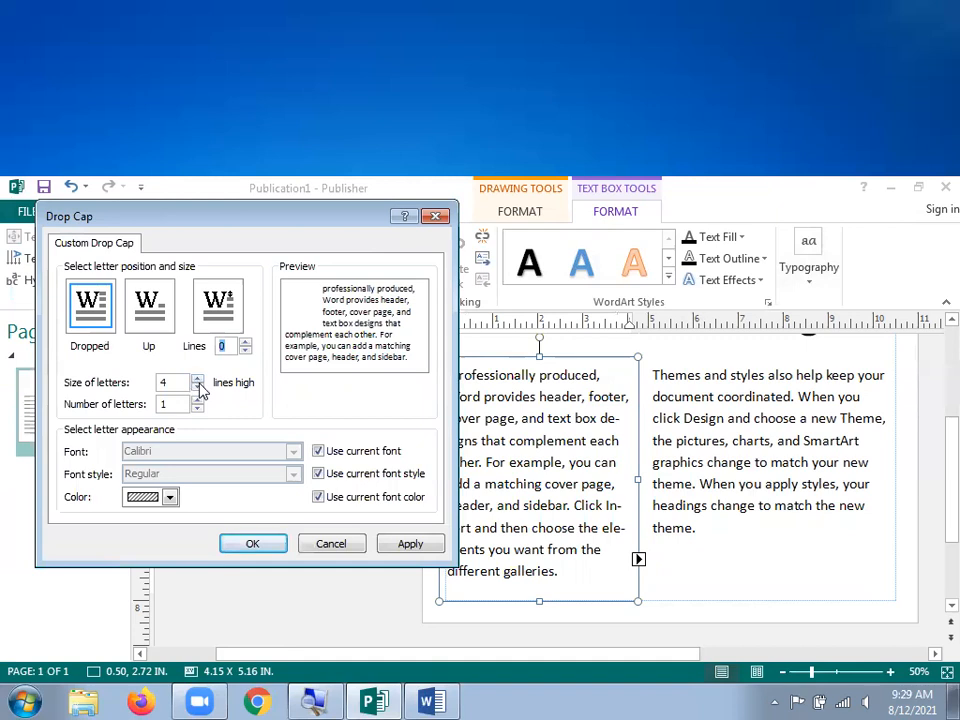
pyautogui.click(436, 216)
# For all the text in the linked boxes, turn off the custom drop cap's Use current font, font style and font color options
pyautogui.hotkey('ctrl', 'a')
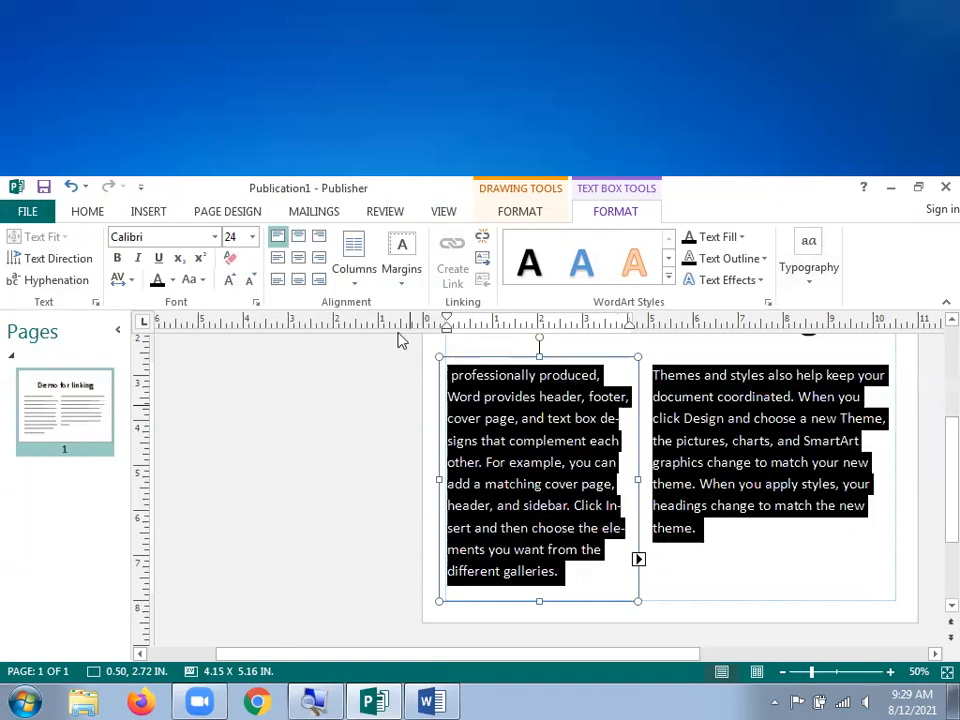
pyautogui.click(808, 283)
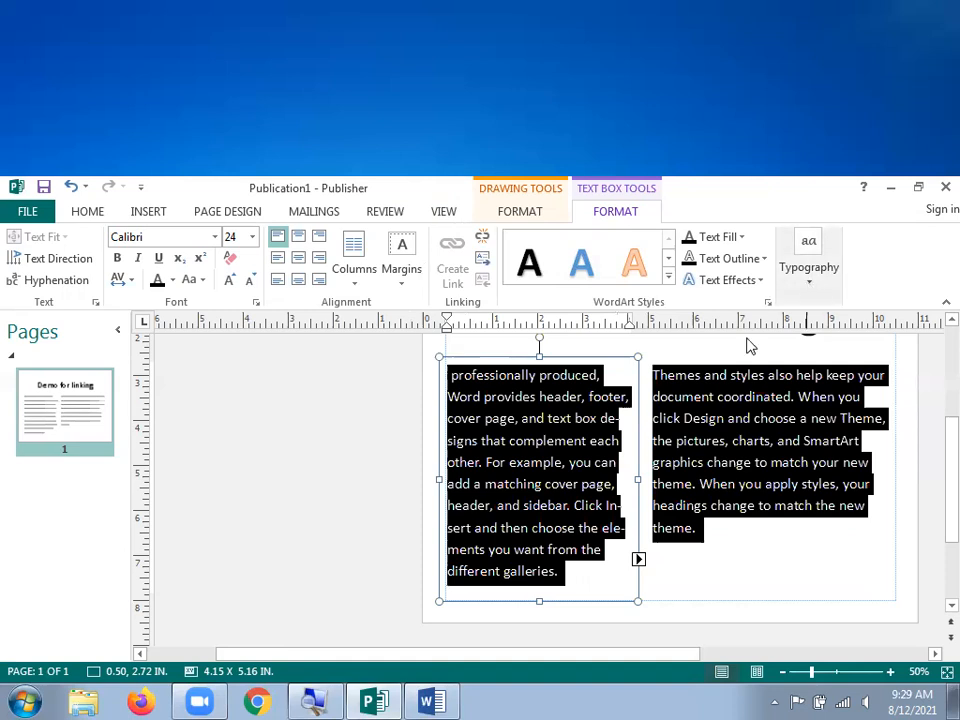
pyautogui.click(713, 376)
pyautogui.click(718, 602)
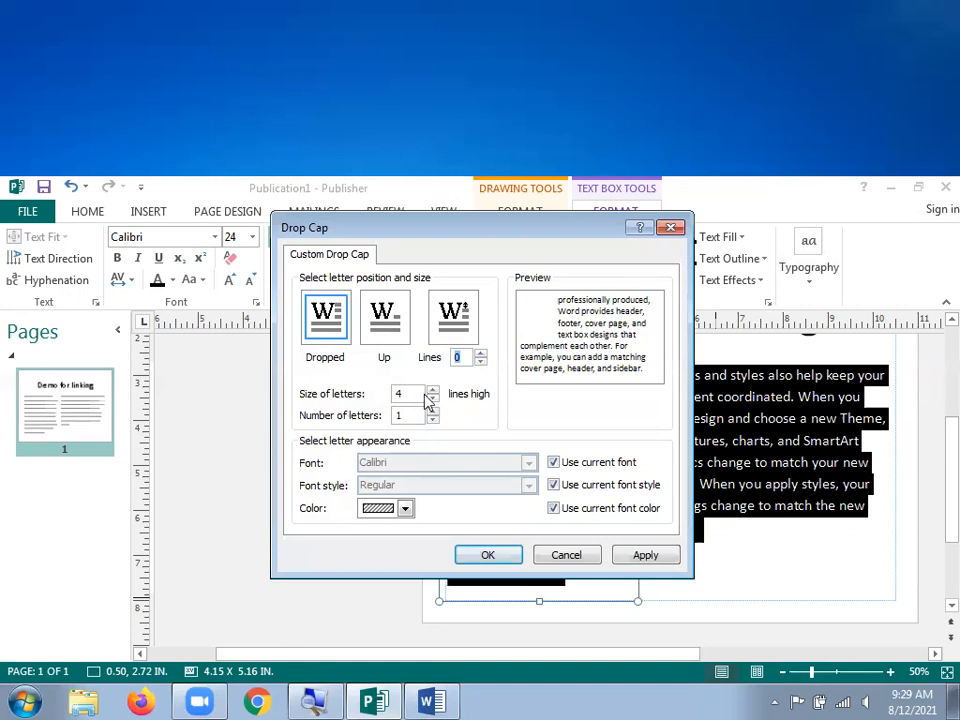
pyautogui.click(553, 462)
pyautogui.click(553, 485)
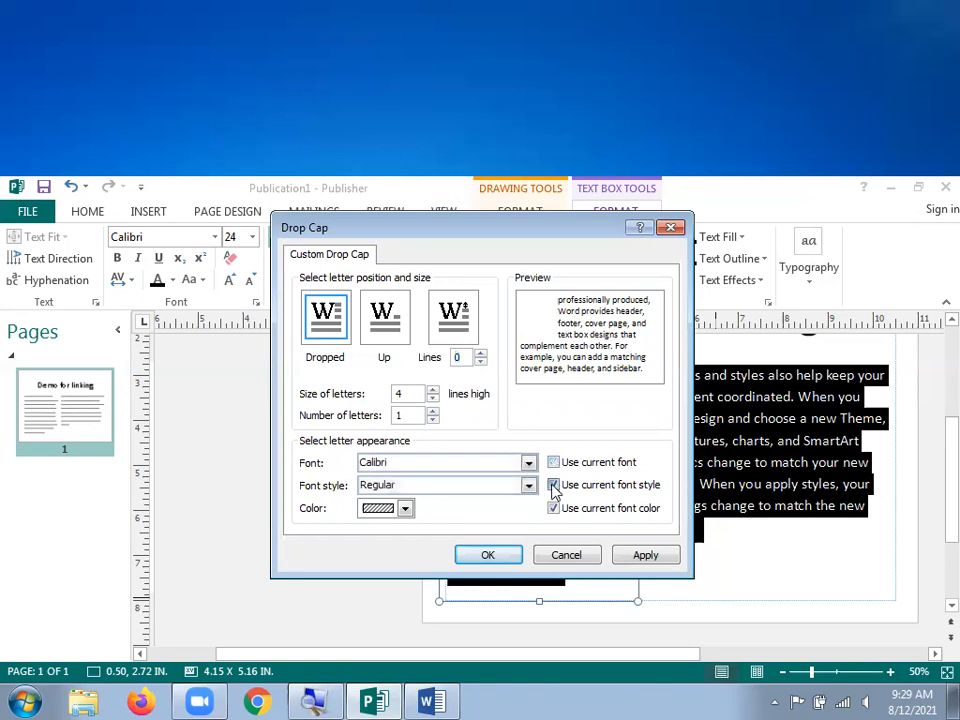
pyautogui.click(553, 509)
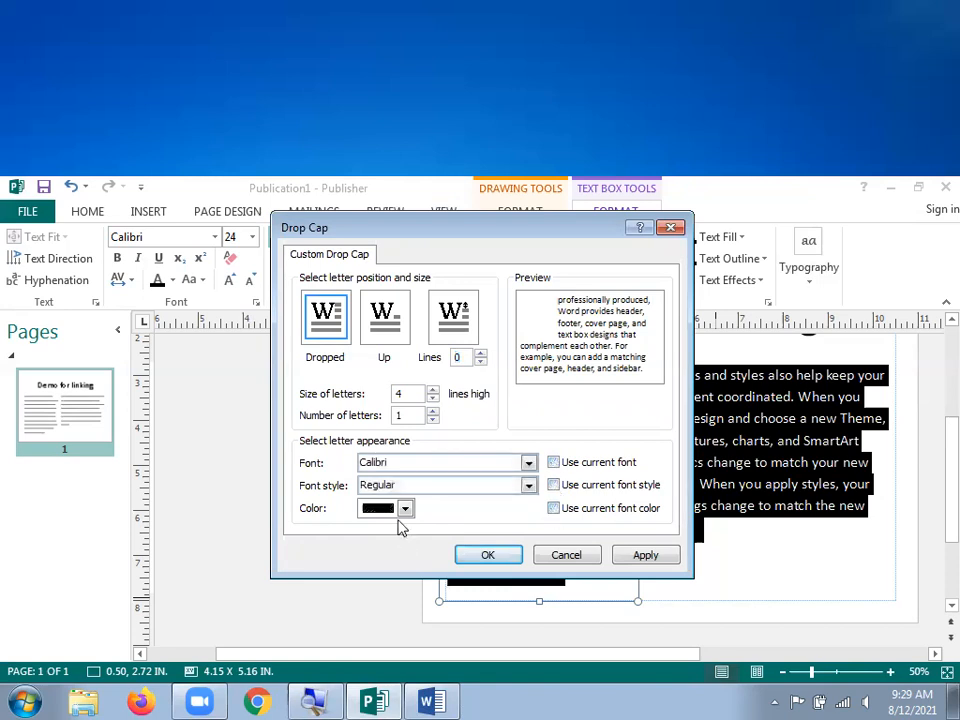